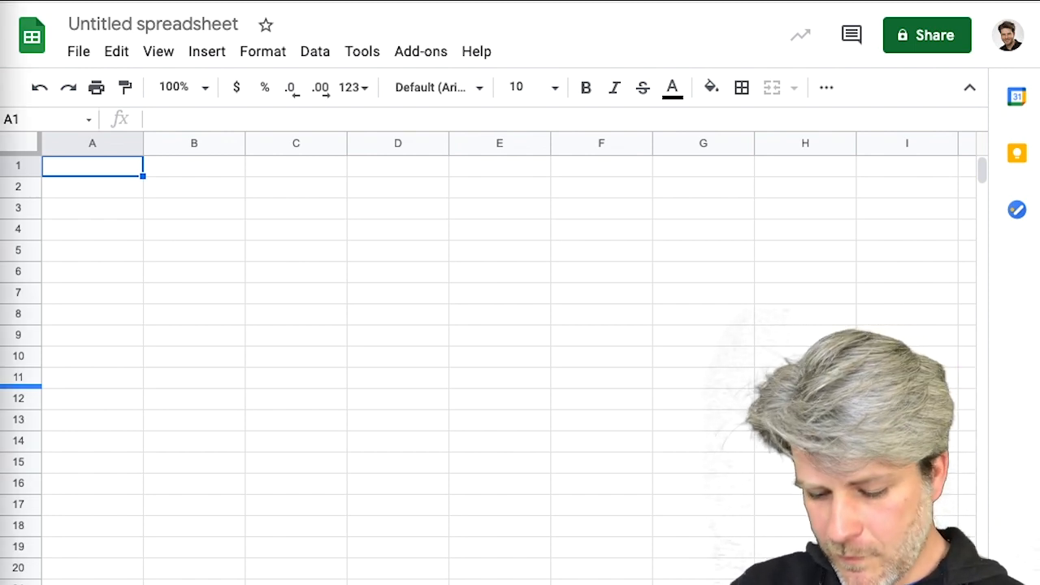
Enter the comma-separated list "jackie, tito, jermaine, marlon, michael, randy" in cell A1.
{"action": "double_click", "coordinate": [117, 168]}
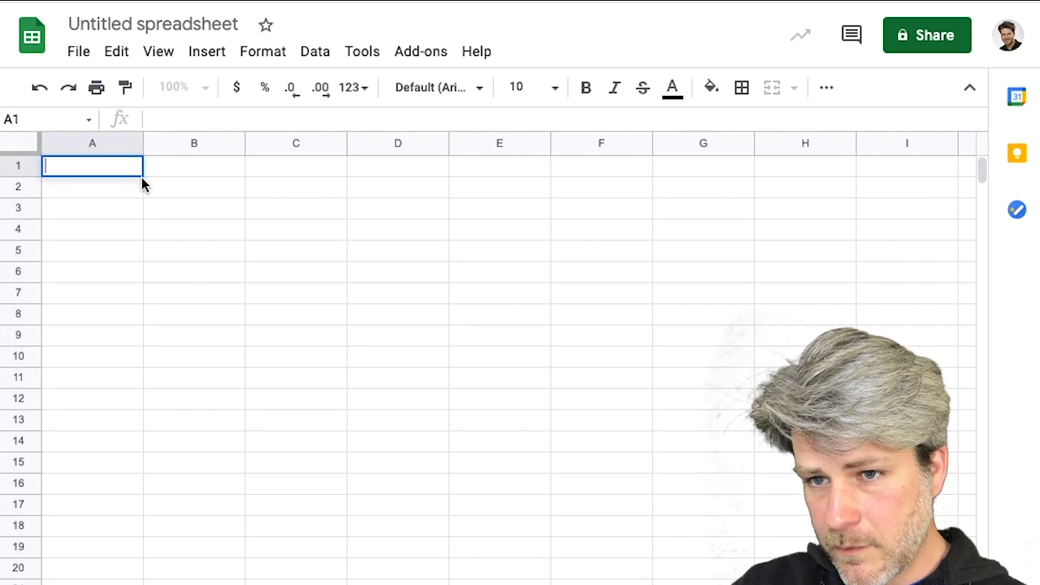
{"action": "type", "text": "jackie, tito, jermaine, marlon, michael, randy"}
{"action": "key", "text": "Return"}
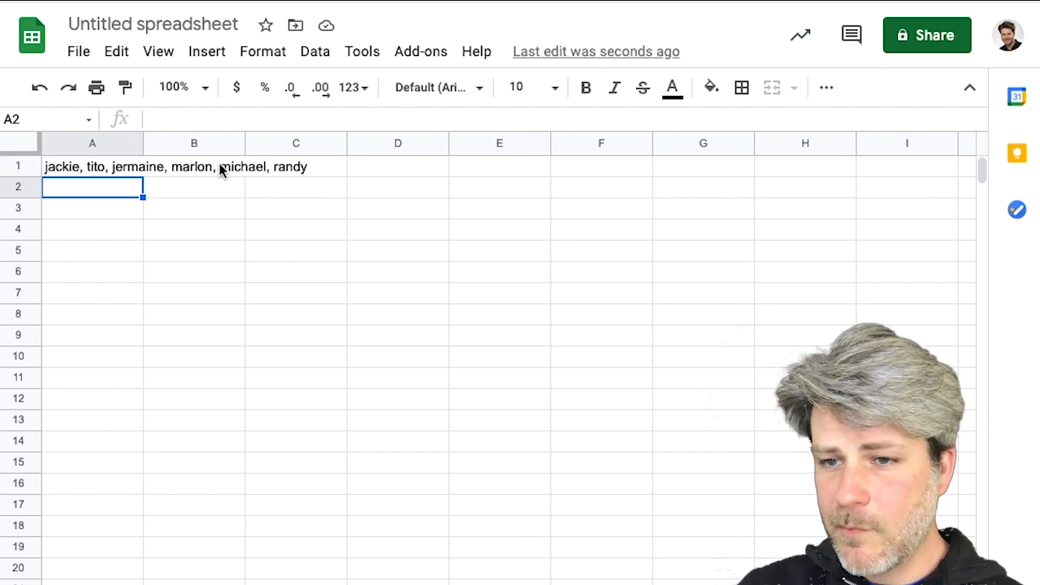
{"action": "left_click", "coordinate": [69, 170]}
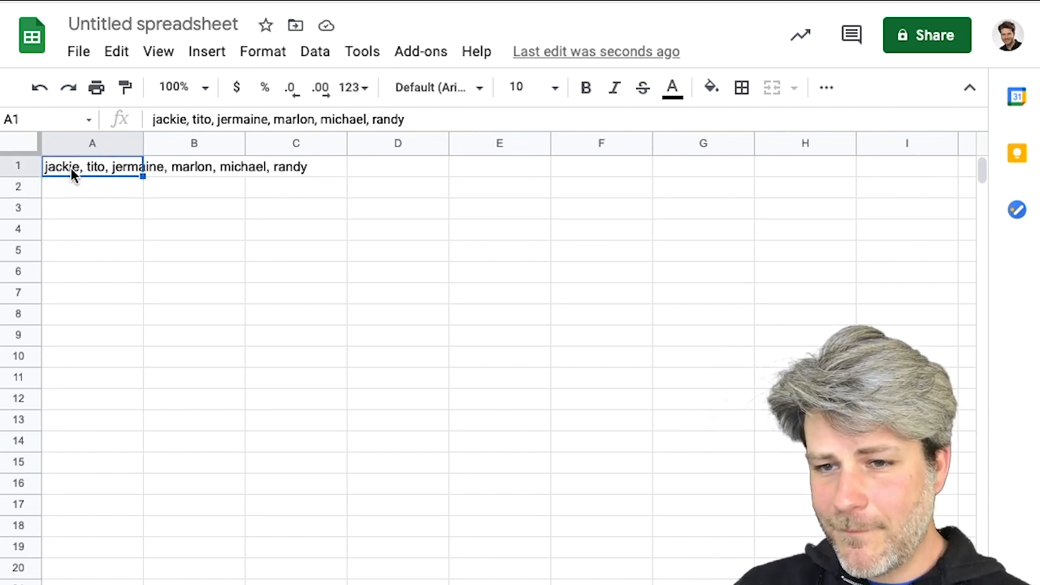
{"action": "left_click", "coordinate": [153, 119]}
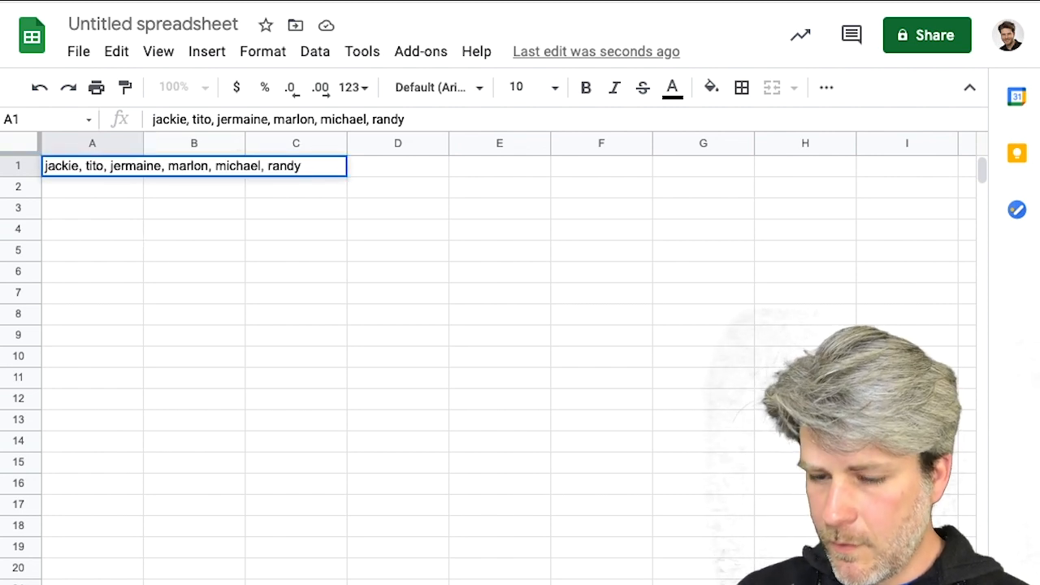
{"action": "key", "text": "Return"}
Enter a SPLIT formula in cell A4 that divides the A1 list into separate cells, using ", " as the delimiter.
{"action": "left_click", "coordinate": [90, 233]}
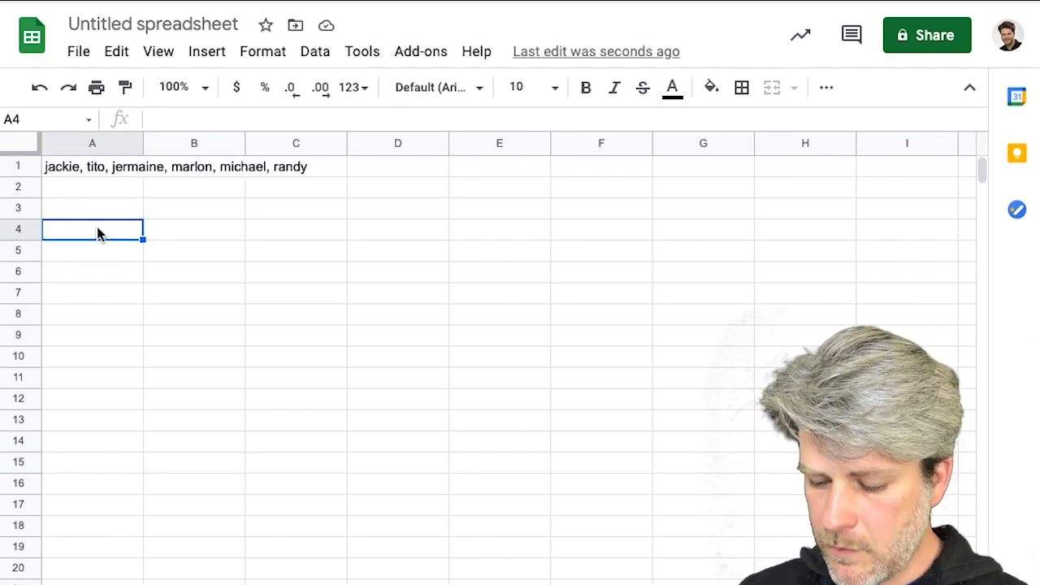
{"action": "type", "text": "="}
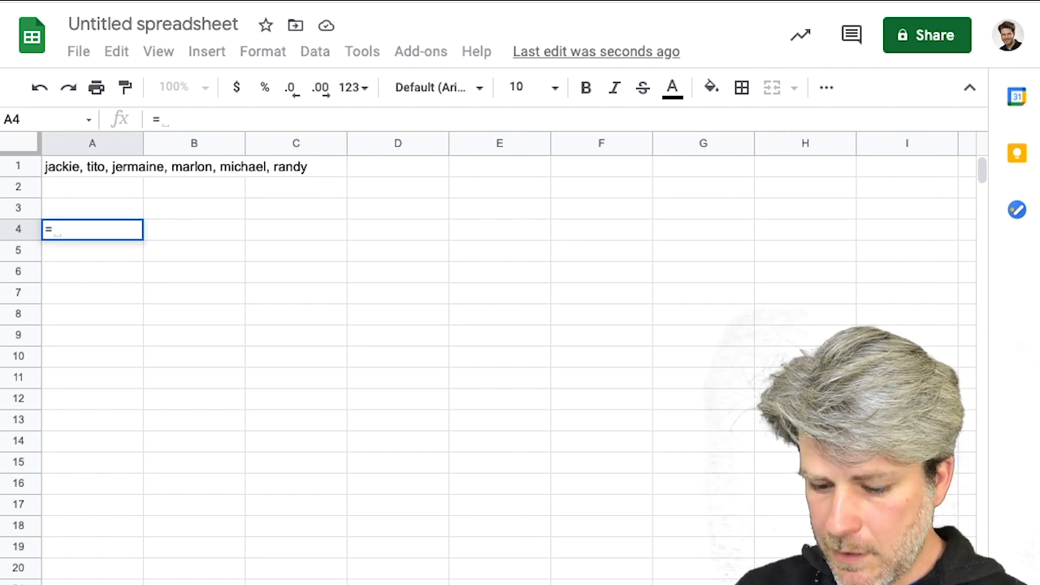
{"action": "type", "text": "split"}
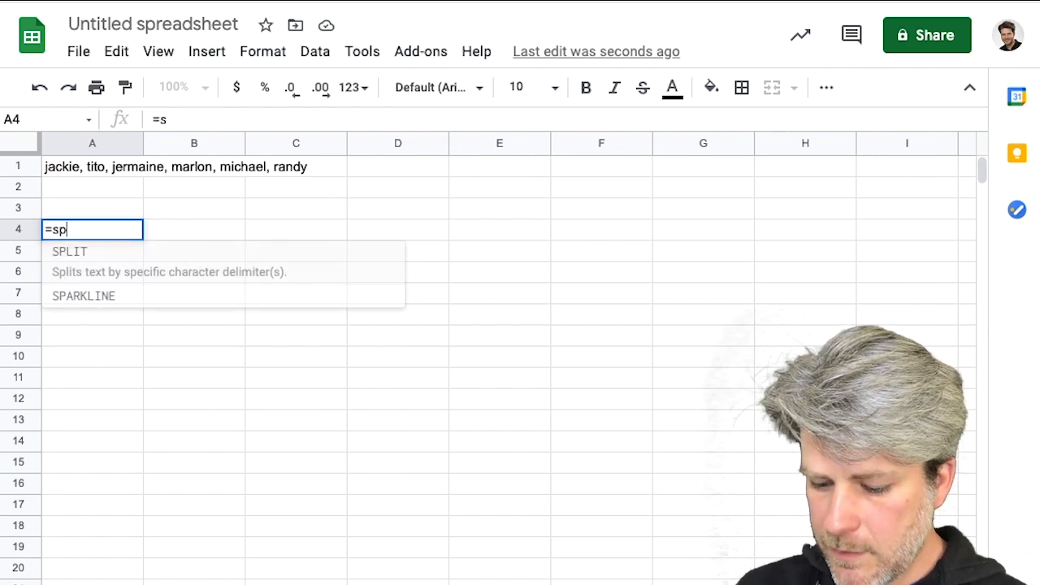
{"action": "key", "text": "Tab"}
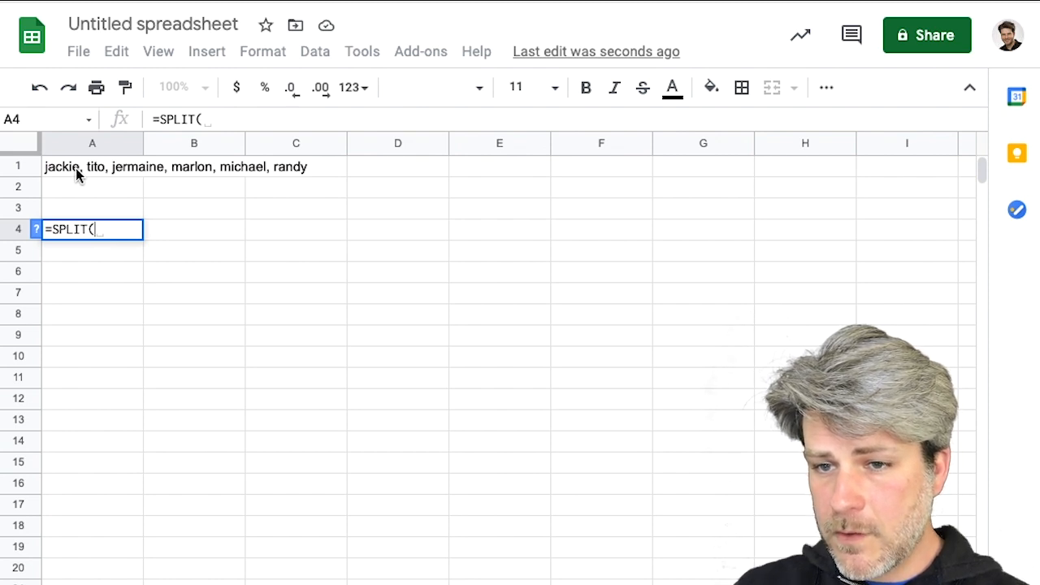
{"action": "left_click", "coordinate": [76, 169]}
{"action": "type", "text": ","}
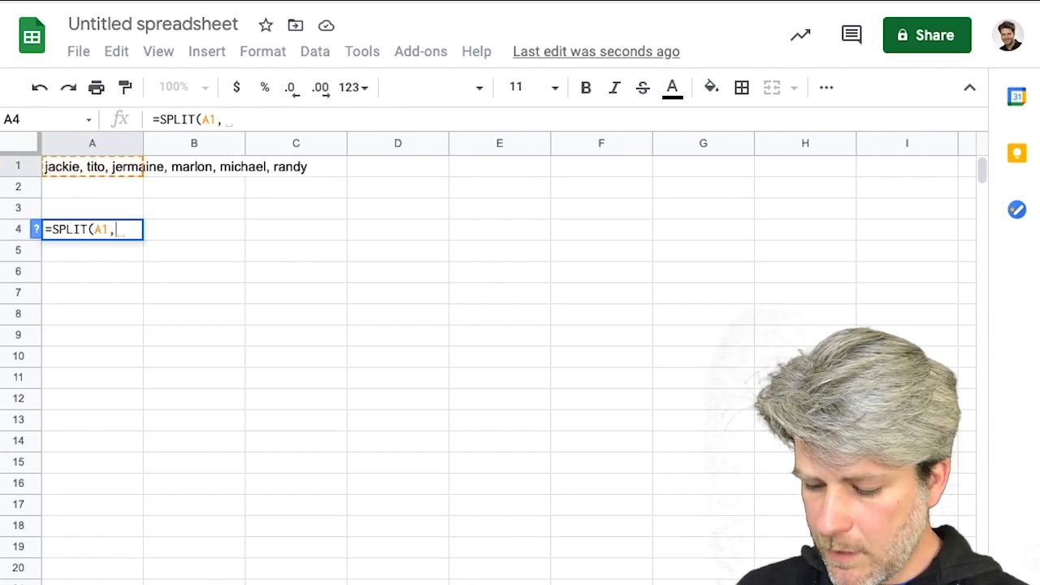
{"action": "type", "text": "\", \""}
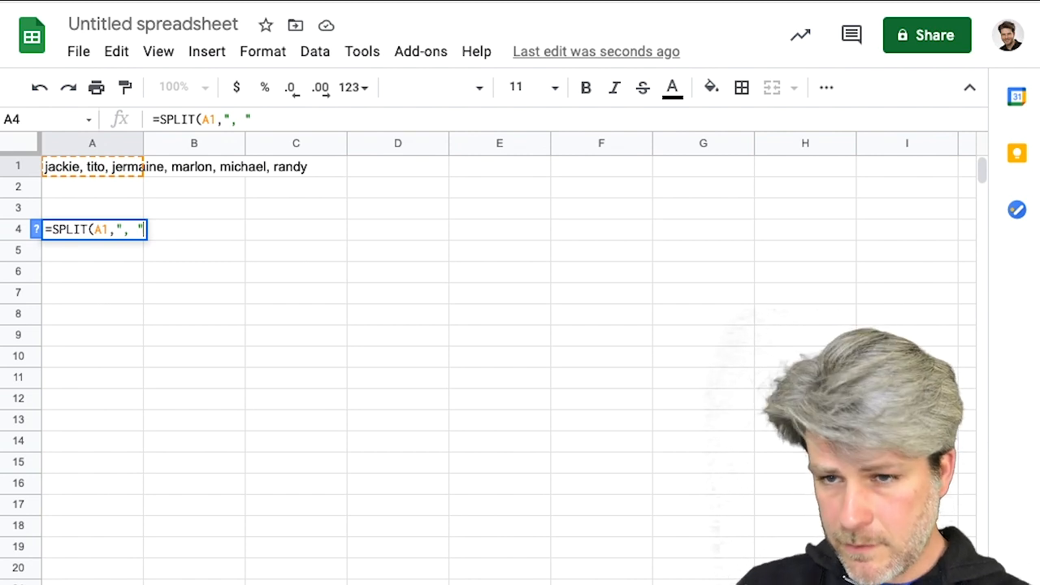
{"action": "key", "text": "Return"}
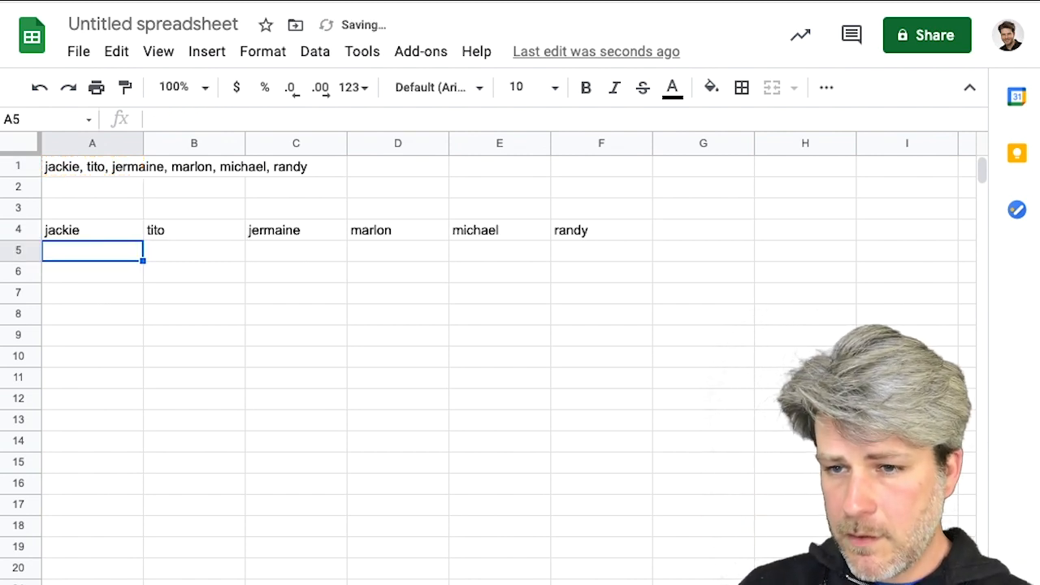
Enter a TRANSPOSE formula in cell A6 that turns the row of names in A4:F4 into a column.
{"action": "left_click", "coordinate": [73, 280]}
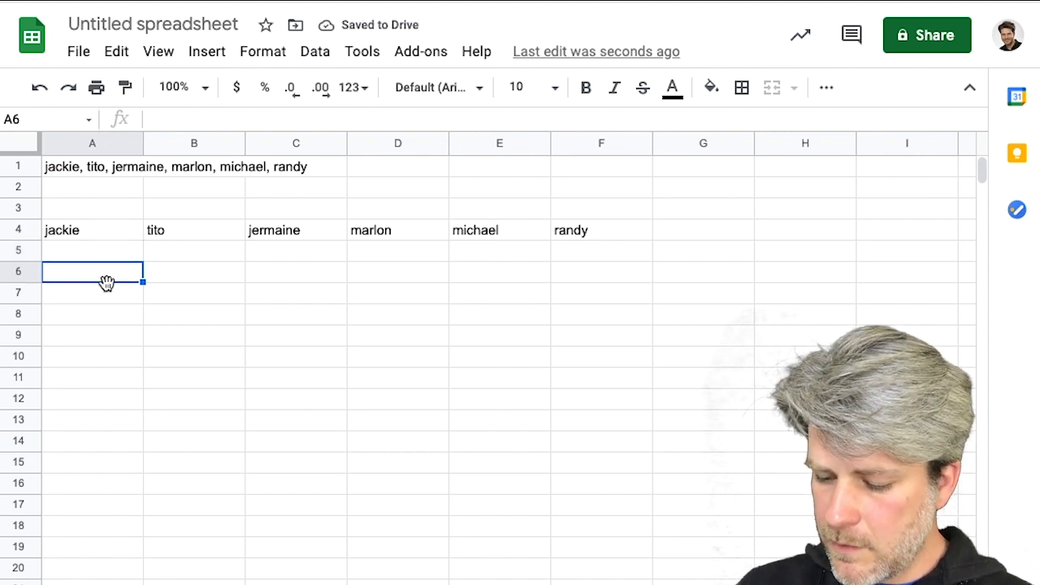
{"action": "type", "text": "=trans"}
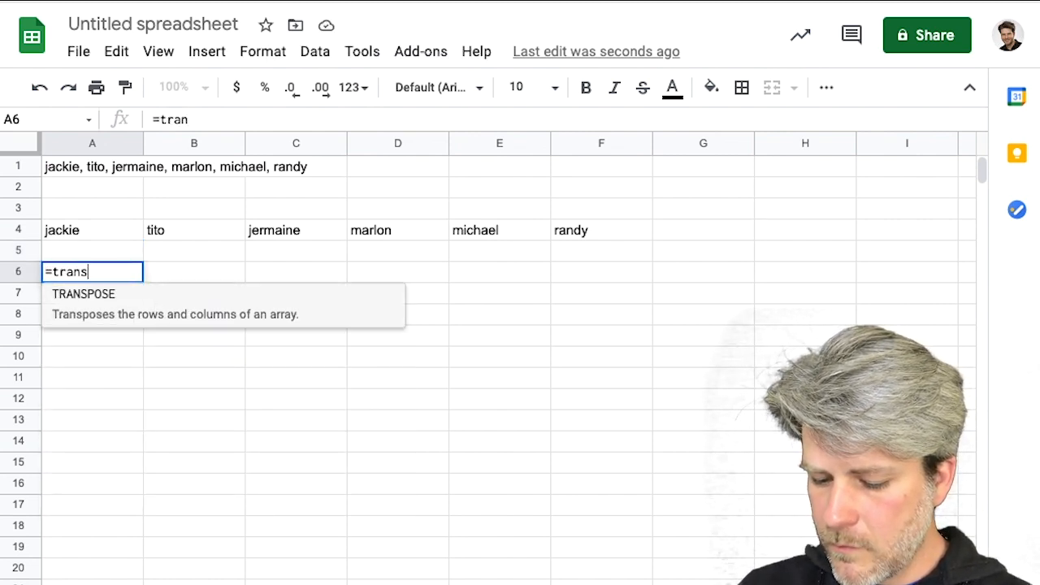
{"action": "type", "text": "o"}
{"action": "key", "text": "BackSpace"}
{"action": "key", "text": "Tab"}
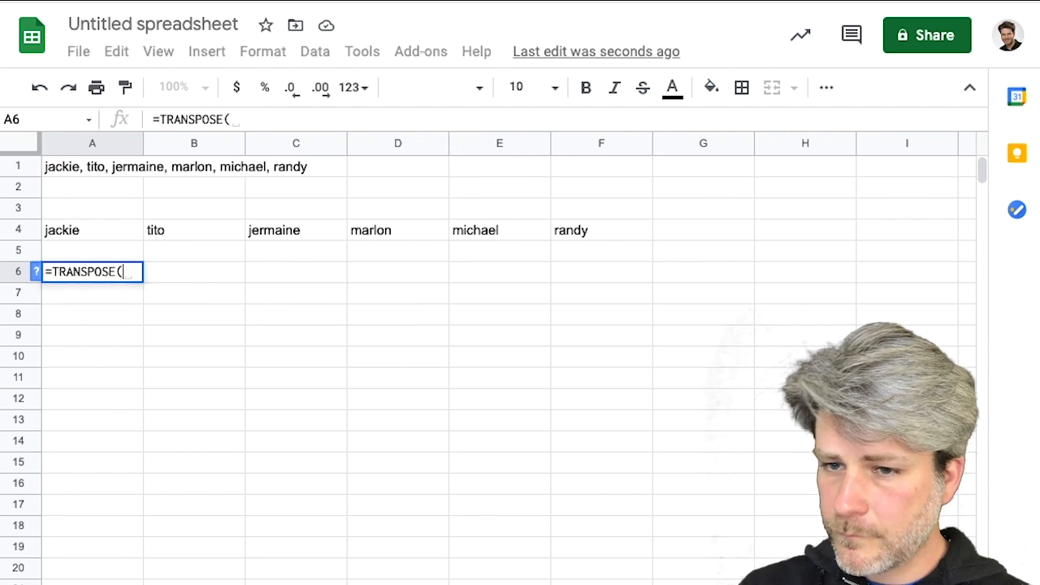
{"action": "left_click_drag", "start_coordinate": [96, 229], "coordinate": [574, 231]}
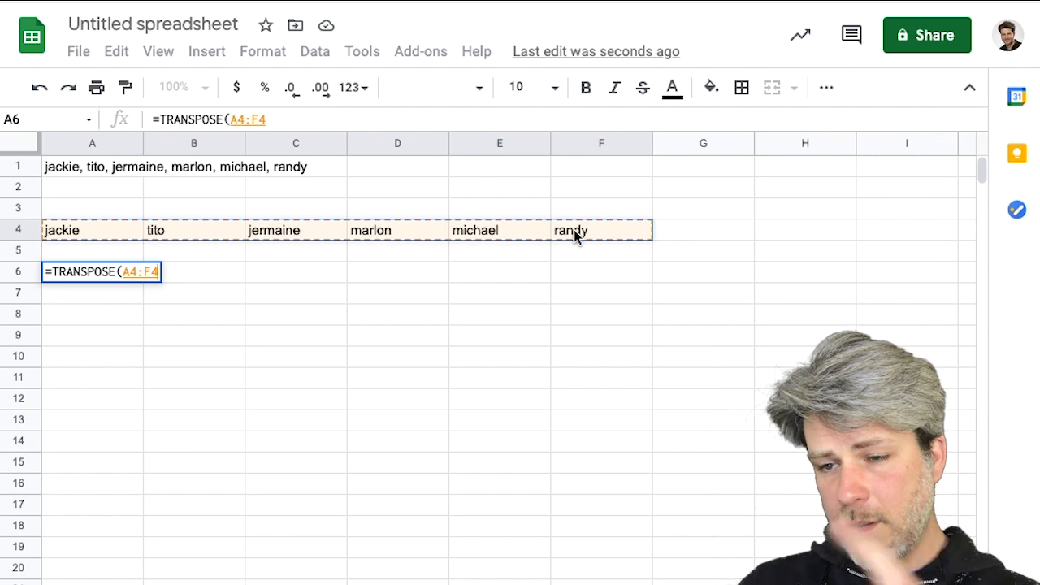
{"action": "key", "text": "Return"}
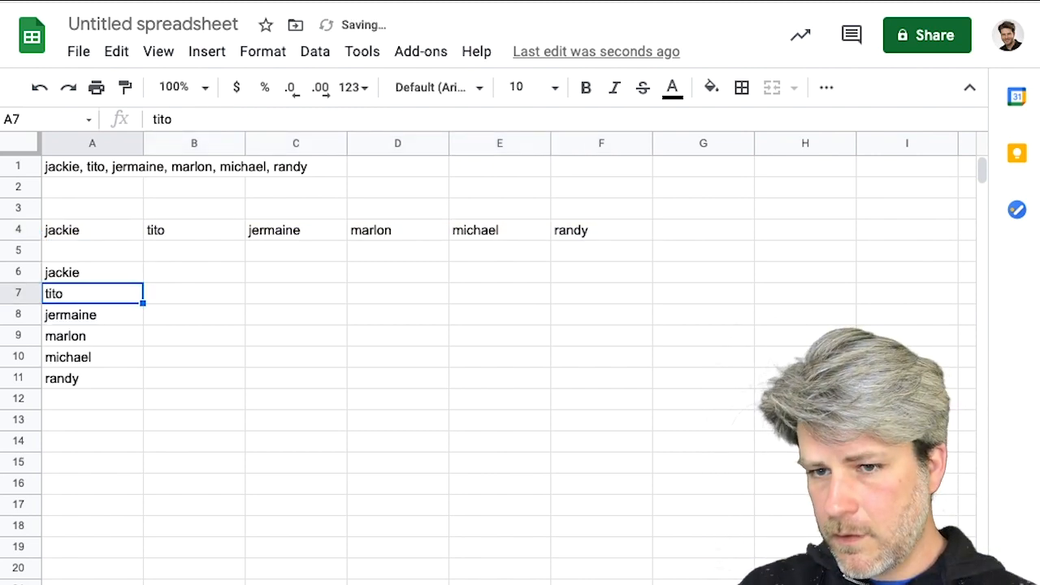
Capitalize the name in A6 with a PROPER formula in B6, and accept the suggested autofill for the remaining names.
{"action": "left_click", "coordinate": [195, 279]}
{"action": "type", "text": "="}
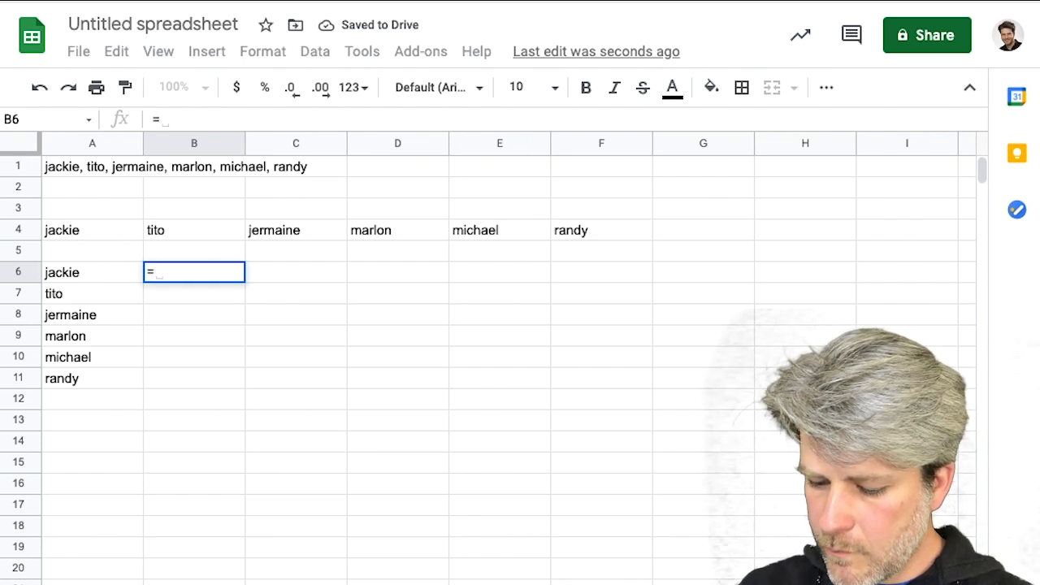
{"action": "type", "text": "prop"}
{"action": "key", "text": "Tab"}
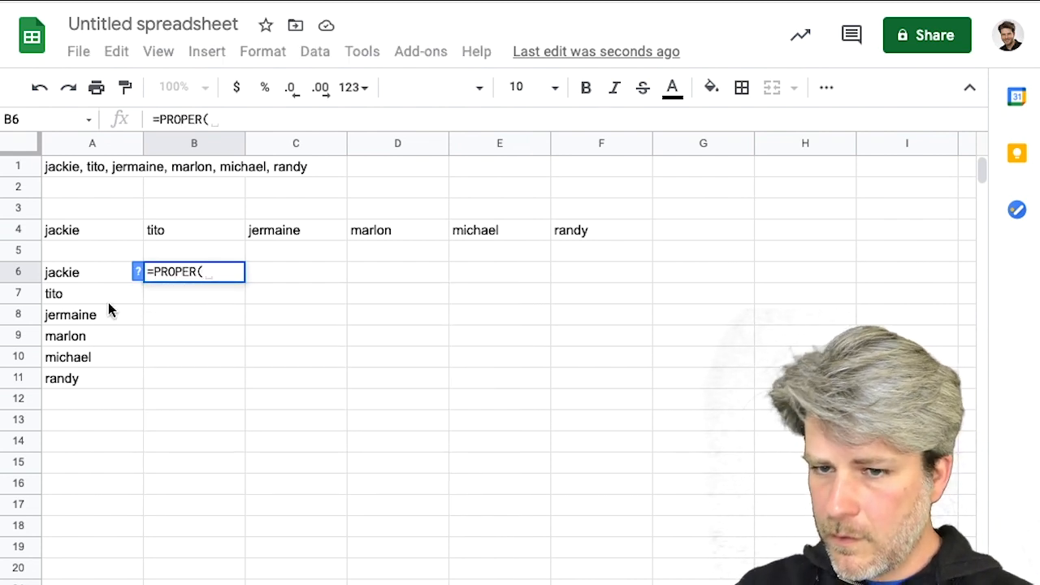
{"action": "left_click", "coordinate": [83, 271]}
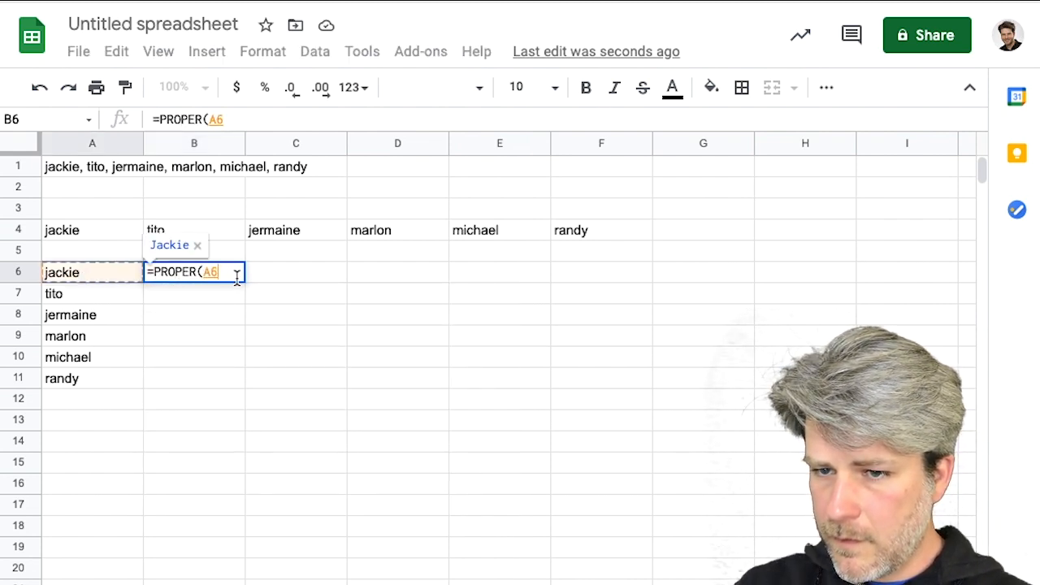
{"action": "key", "text": "Return"}
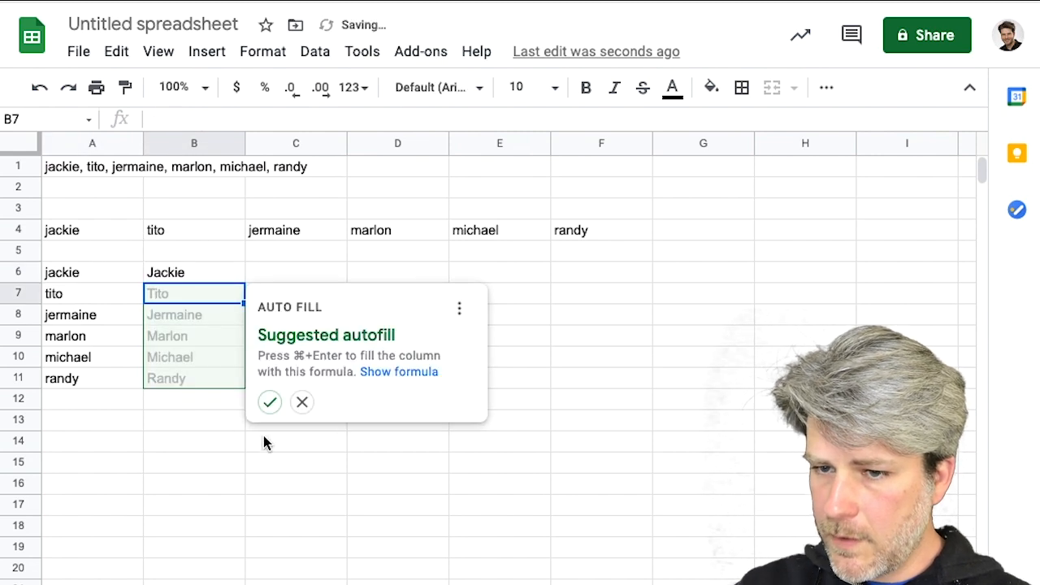
{"action": "left_click", "coordinate": [270, 401]}
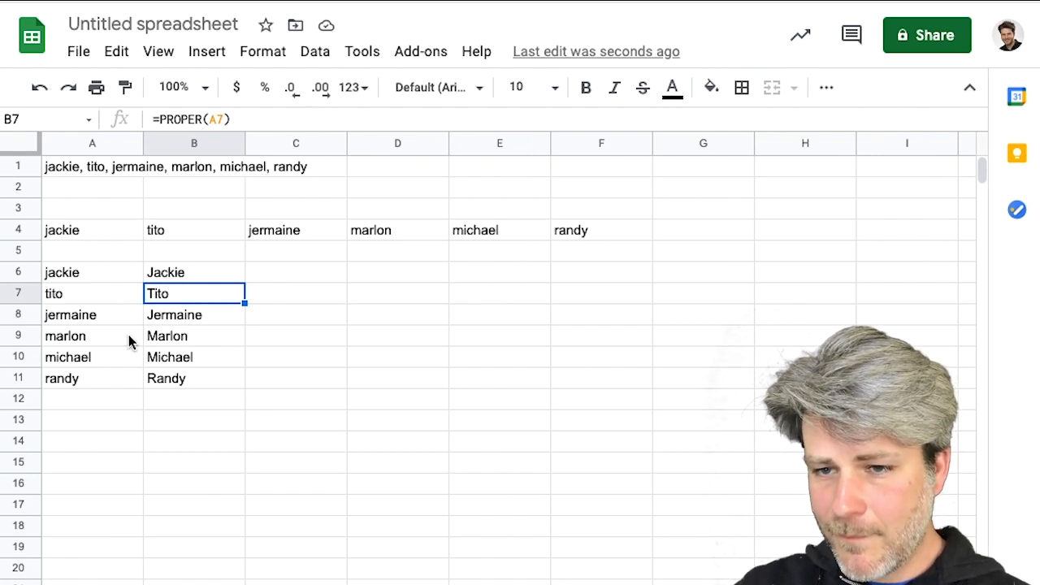
Clear the helper formulas by deleting the contents of range A3:C15.
{"action": "left_click_drag", "start_coordinate": [75, 210], "coordinate": [257, 474]}
{"action": "key", "text": "Delete"}
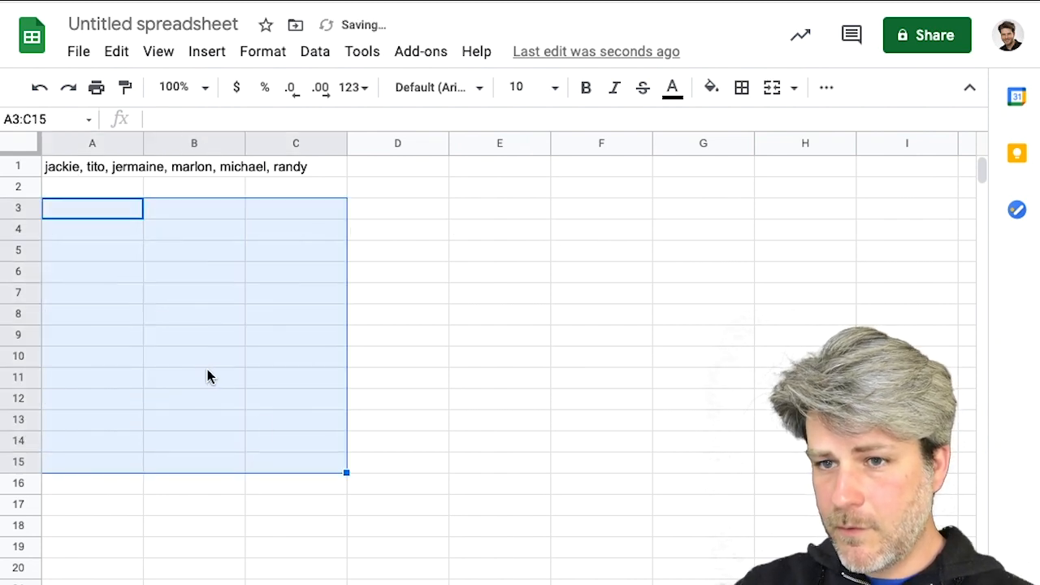
Edit cell A1 to insert the nested function opening =transpose(split(proper( in front of the list of names.
{"action": "left_click", "coordinate": [75, 167]}
{"action": "key", "text": "Return"}
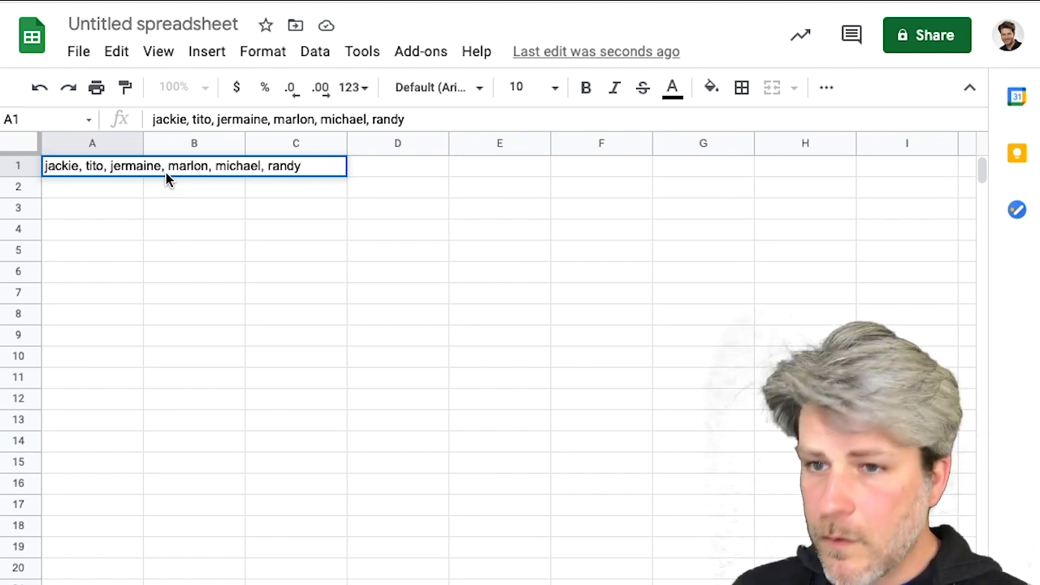
{"action": "key", "text": "Home"}
{"action": "type", "text": "="}
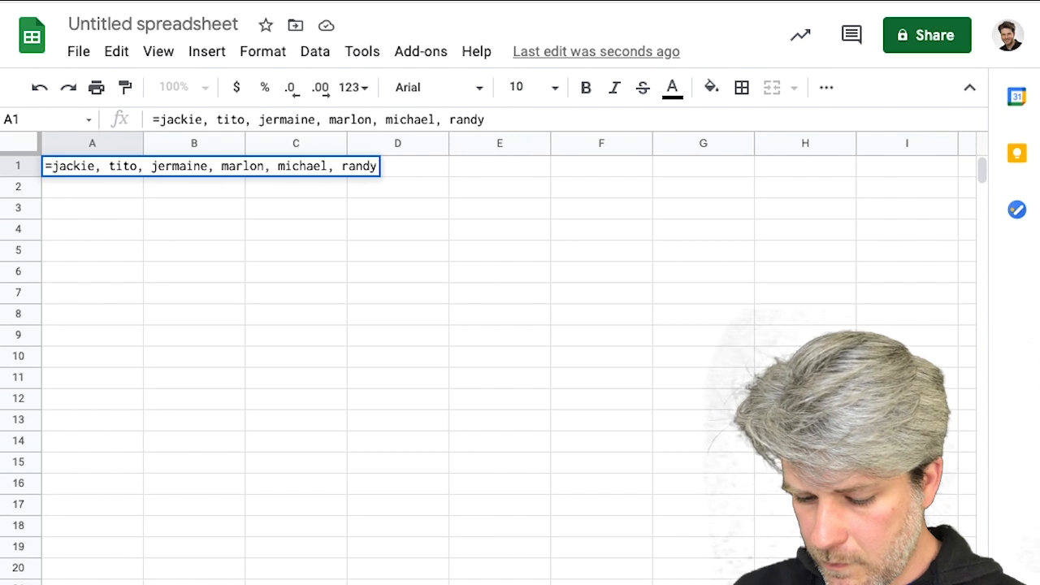
{"action": "type", "text": "transpo"}
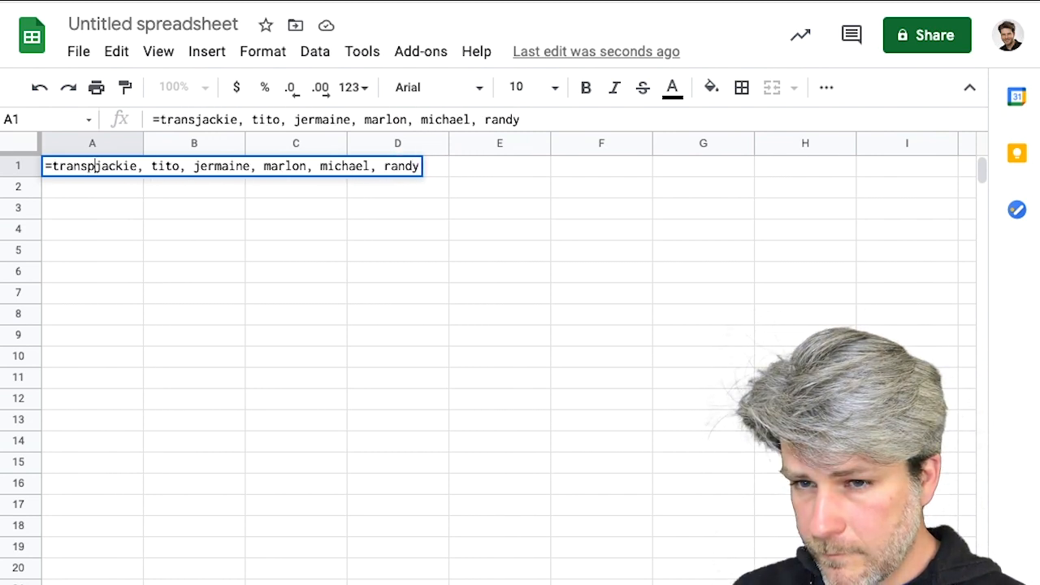
{"action": "type", "text": "se("}
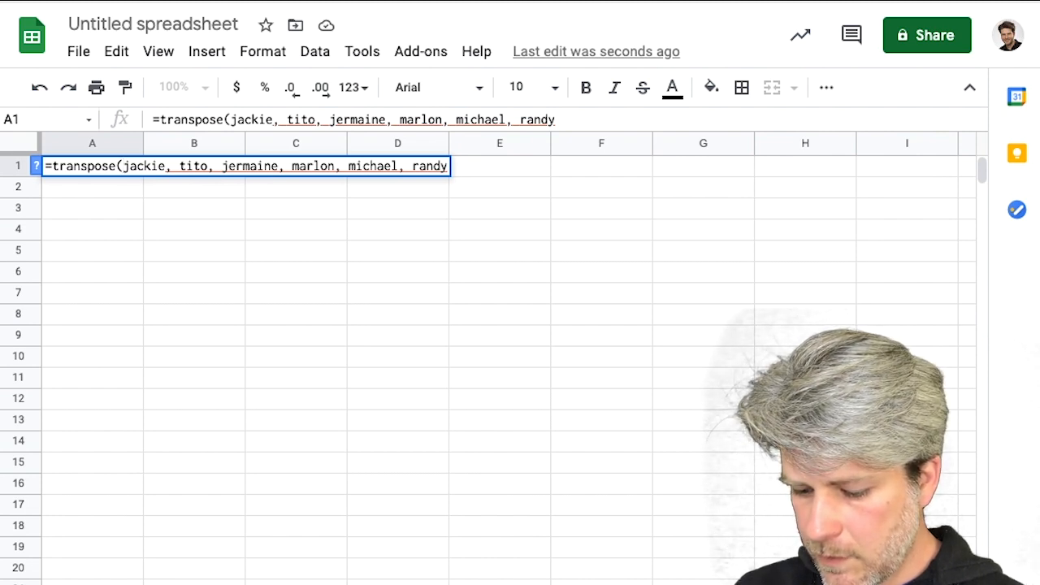
{"action": "type", "text": "split"}
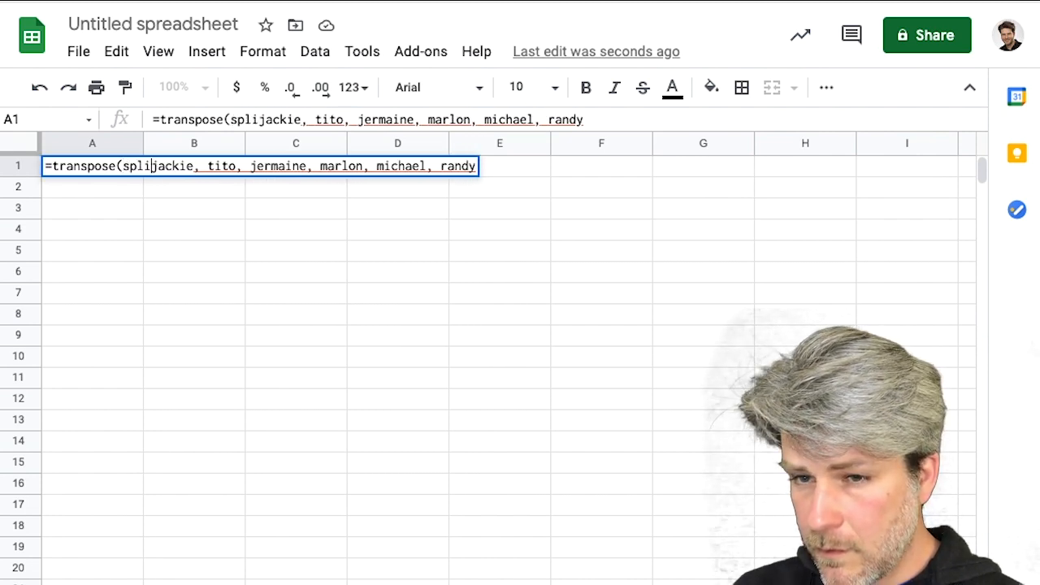
{"action": "type", "text": "(prop"}
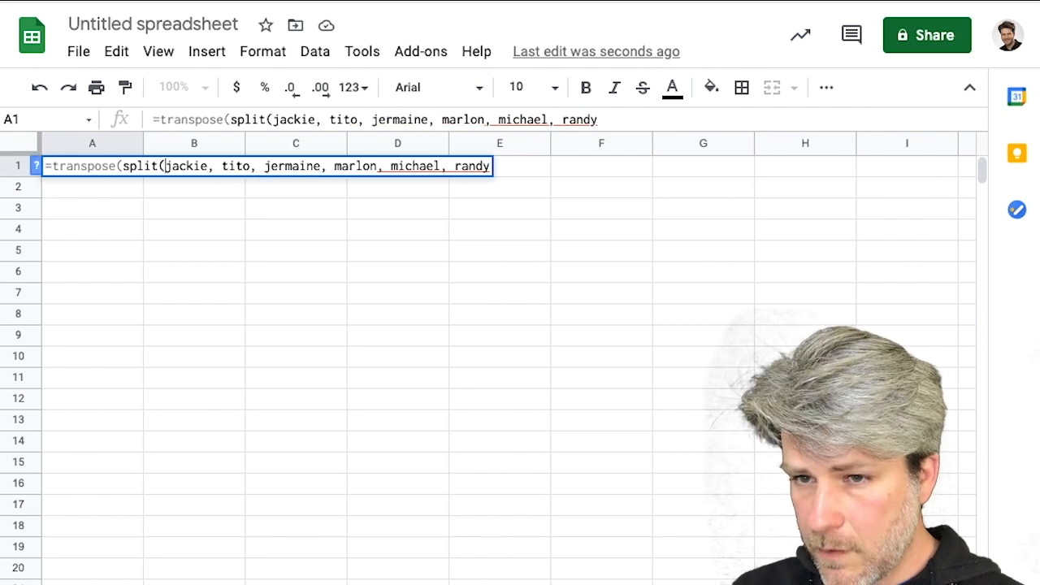
{"action": "type", "text": "er("}
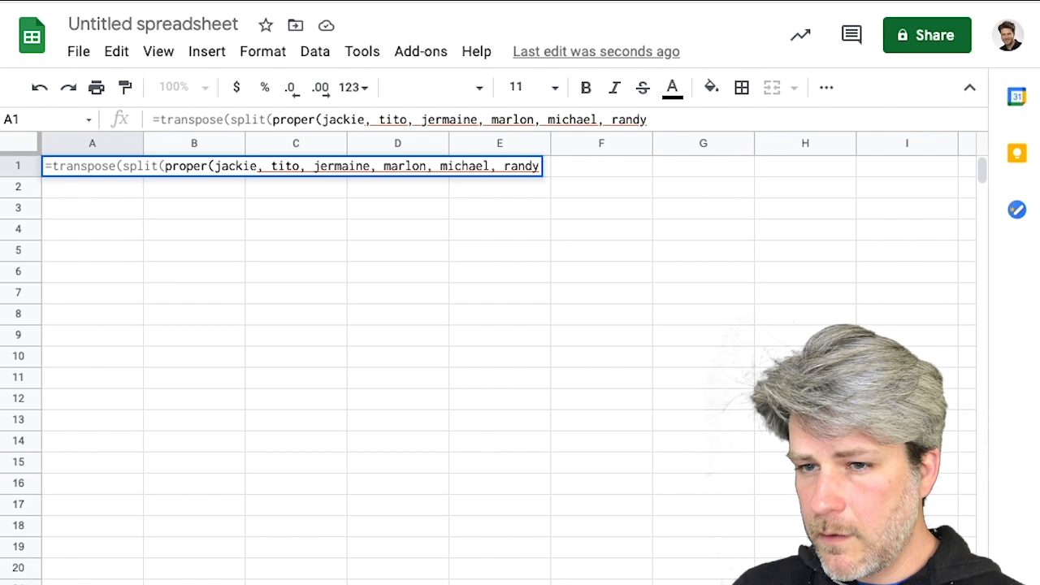
Complete the A1 formula by enclosing the names in quotation marks, closing PROPER, and adding ", " as the SPLIT delimiter.
{"action": "type", "text": "\""}
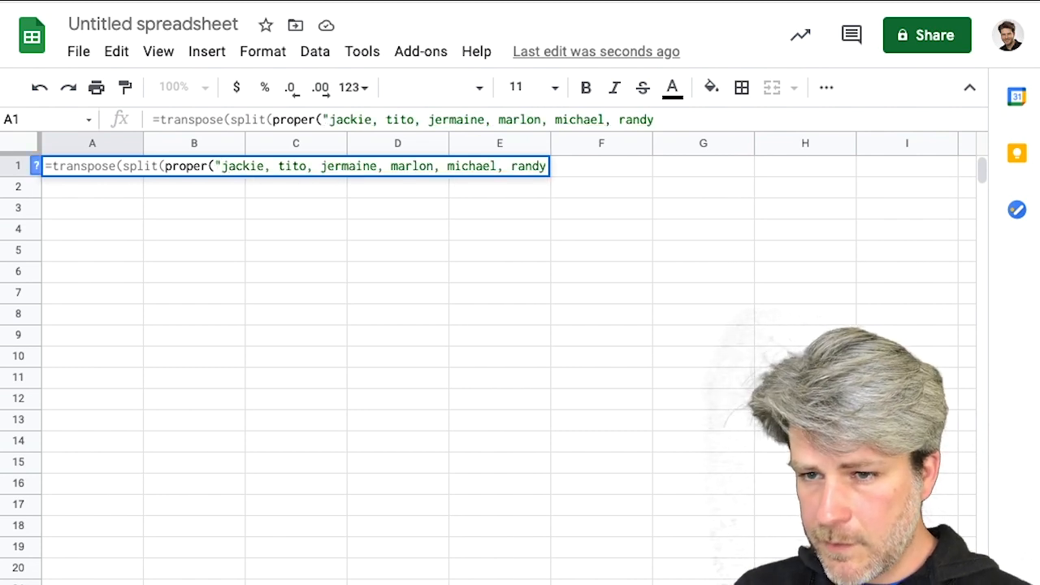
{"action": "key", "text": "Right"}
{"action": "key", "text": "End"}
{"action": "type", "text": "\""}
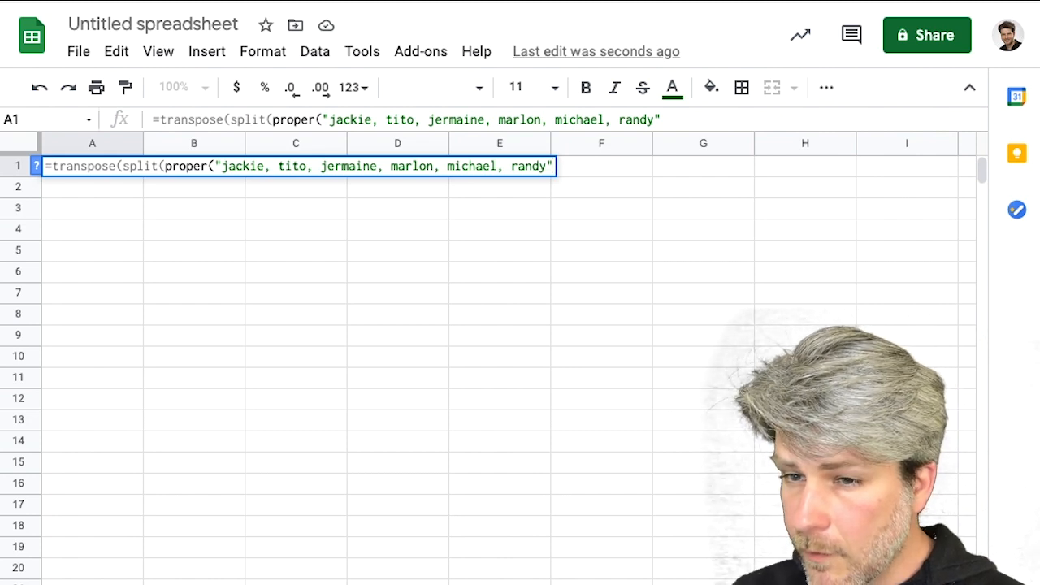
{"action": "type", "text": "), "}
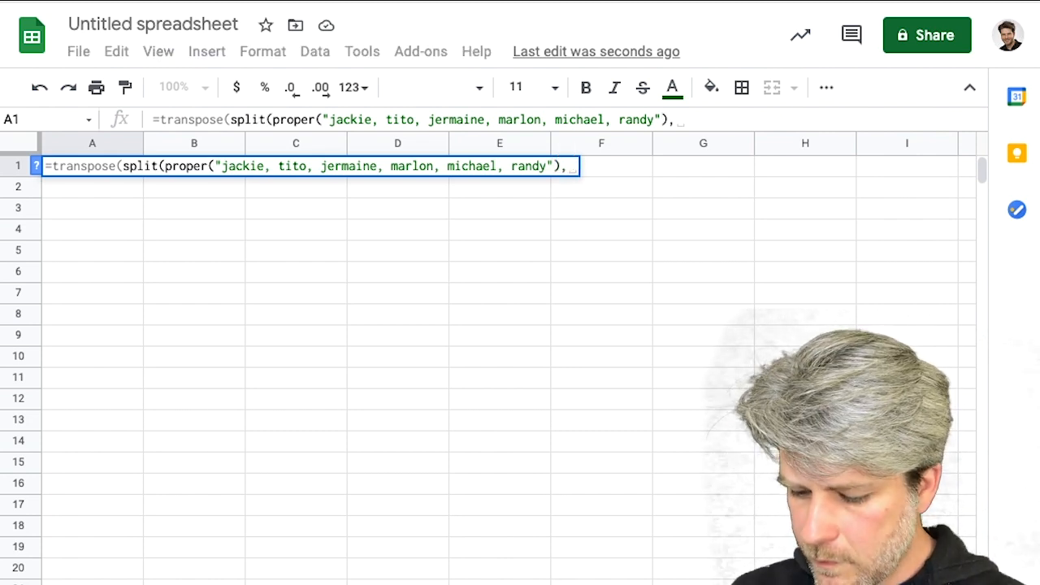
{"action": "type", "text": "\""}
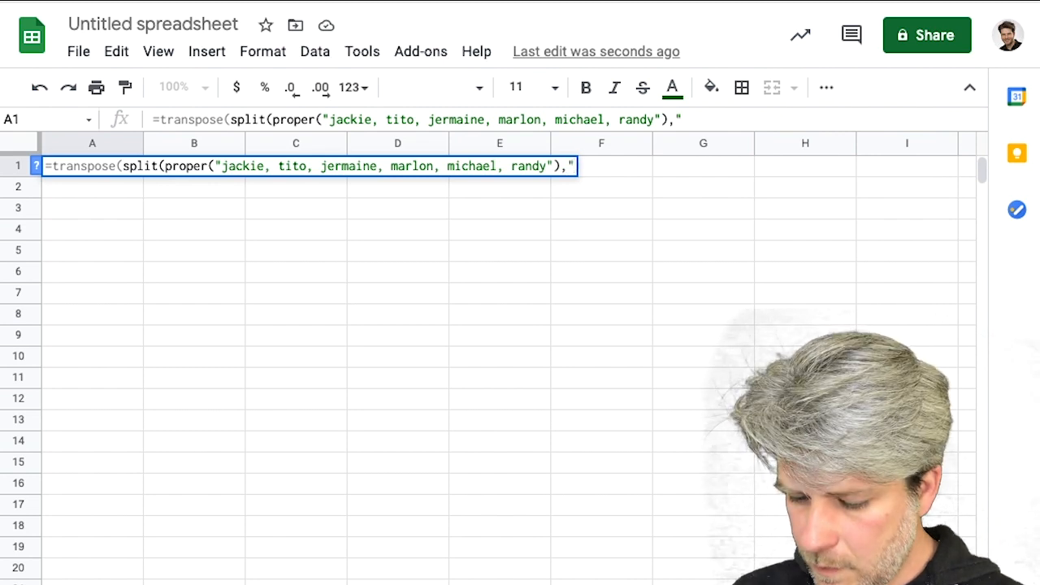
{"action": "type", "text": ", \""}
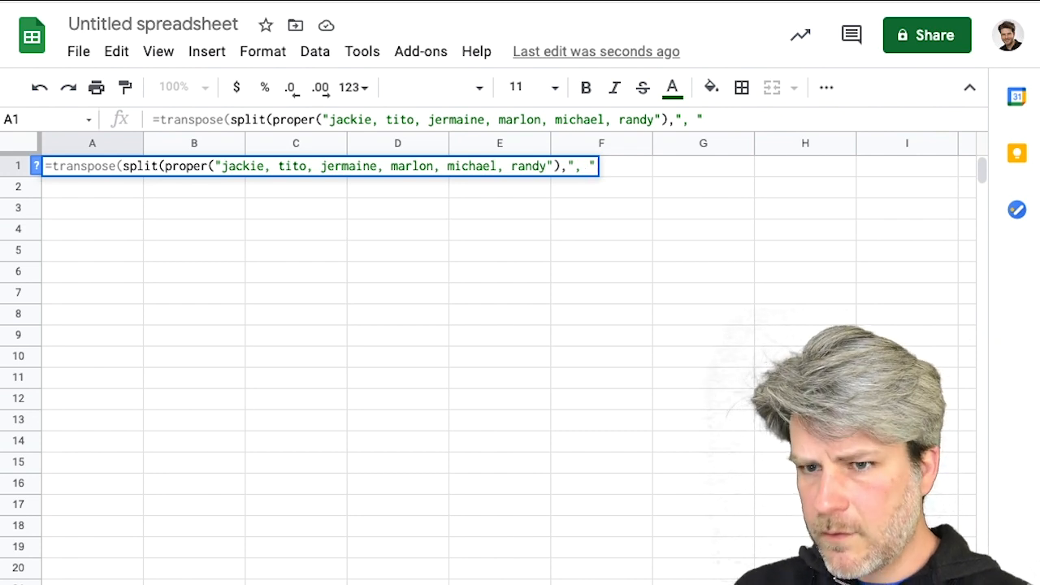
{"action": "key", "text": "Return"}
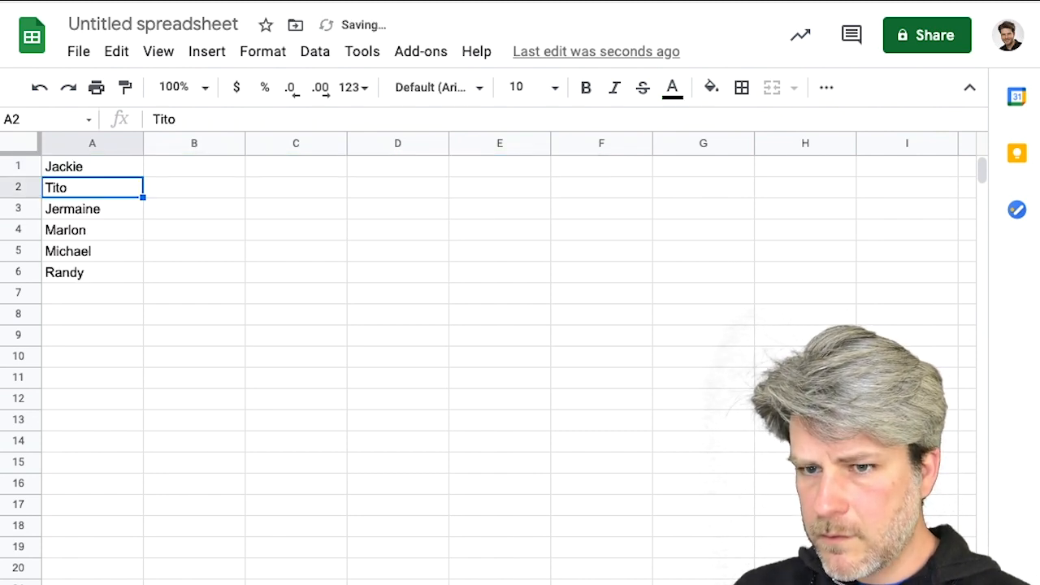
{"action": "left_click", "coordinate": [112, 168]}
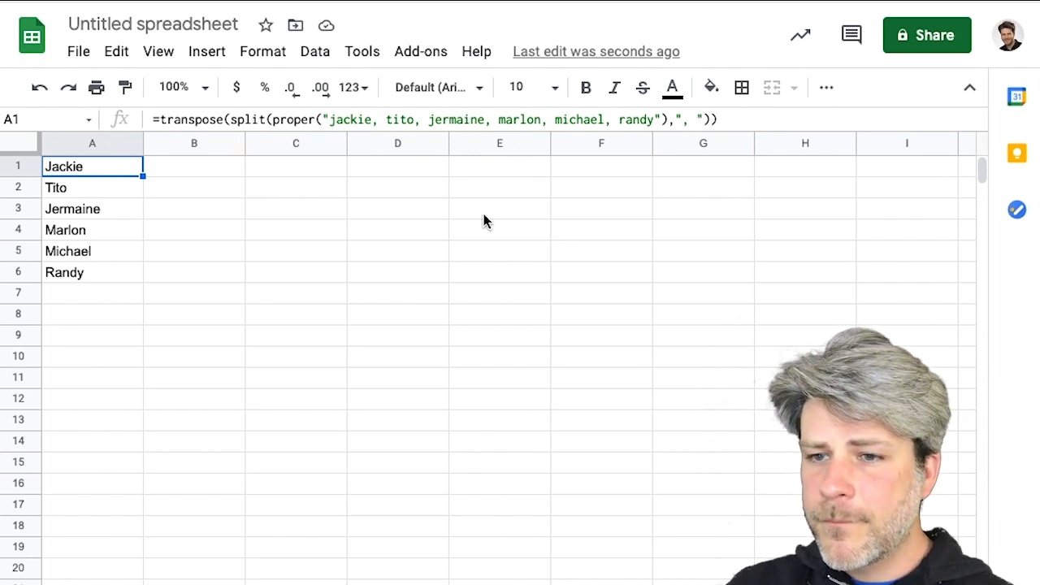
{"action": "left_click", "coordinate": [174, 169]}
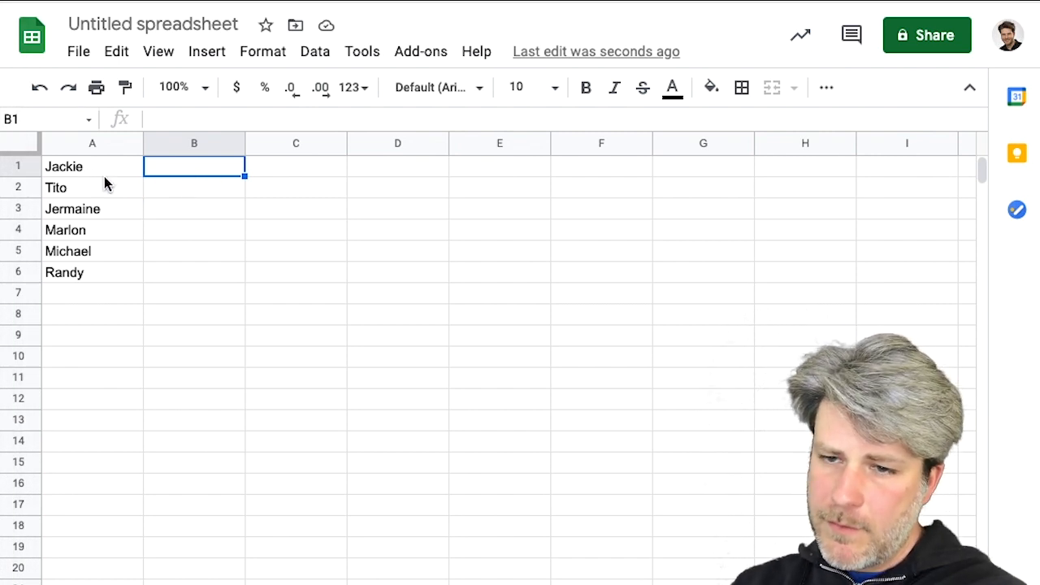
{"action": "left_click", "coordinate": [79, 175]}
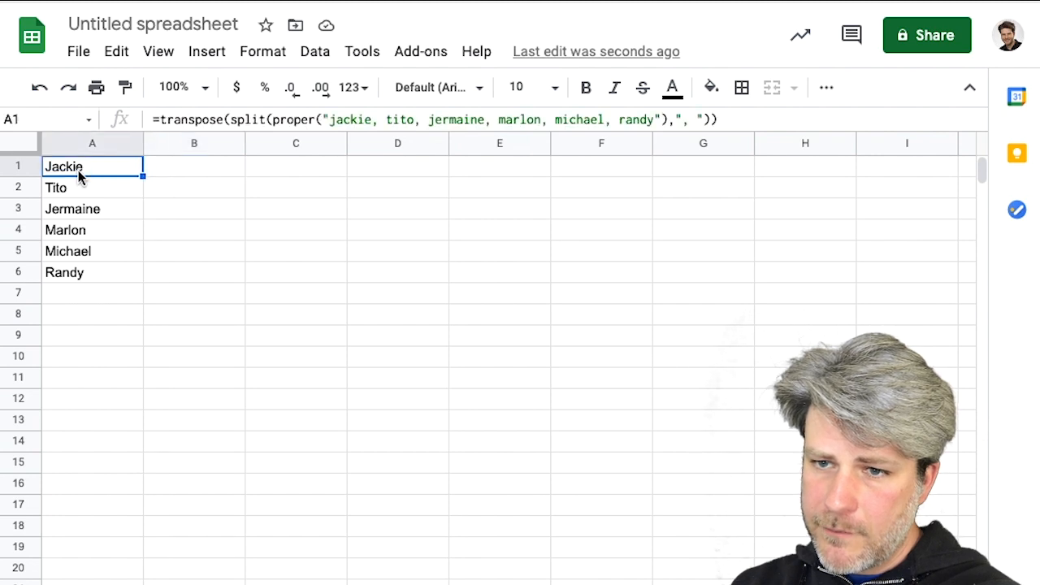
{"action": "left_click", "coordinate": [88, 190]}
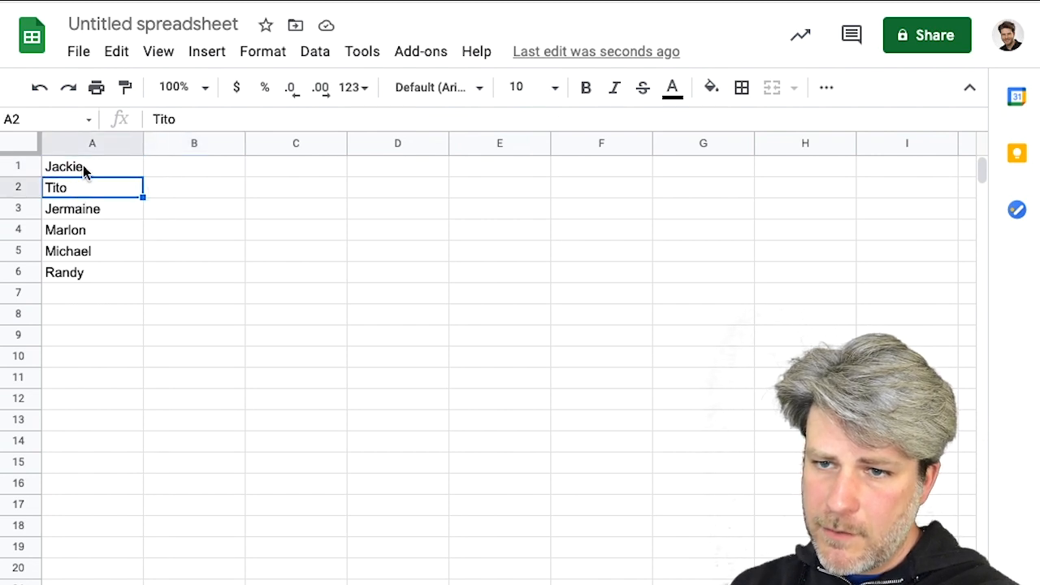
Enter the formula =if(A1="","","Jackson") in cell B1 to add the surname only beside a filled name.
{"action": "left_click", "coordinate": [181, 169]}
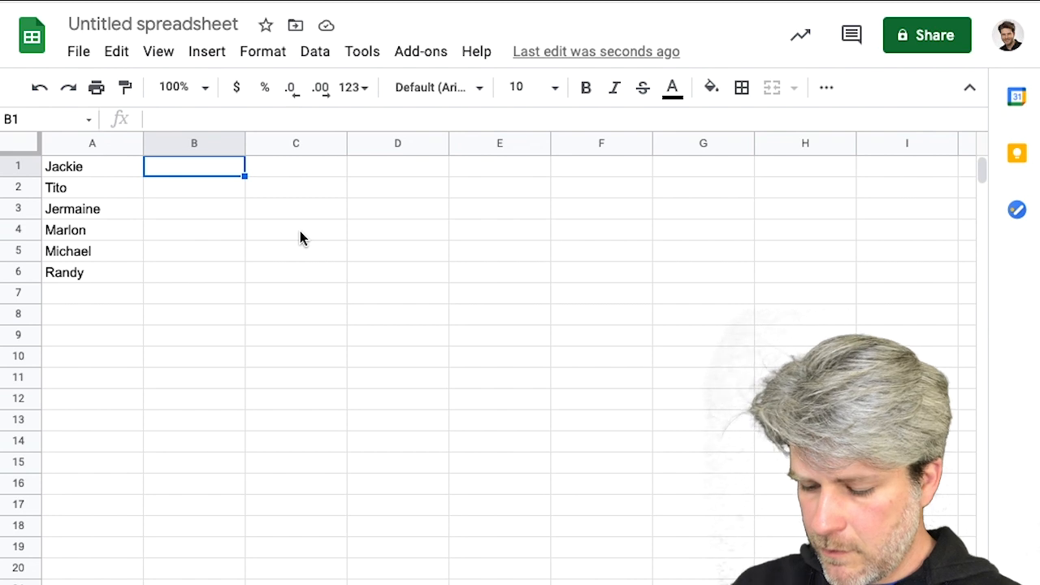
{"action": "type", "text": "=if("}
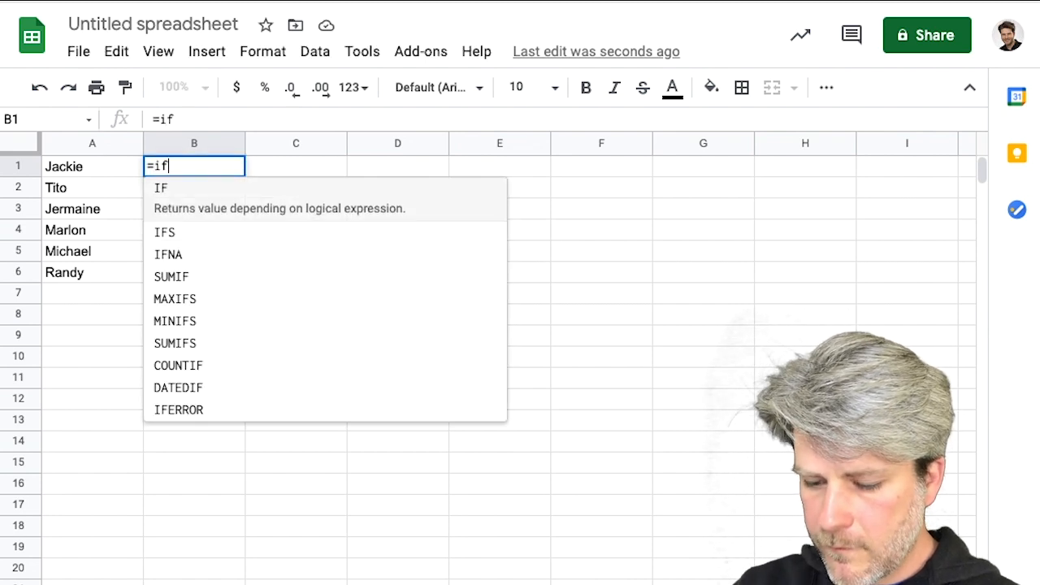
{"action": "left_click", "coordinate": [83, 167]}
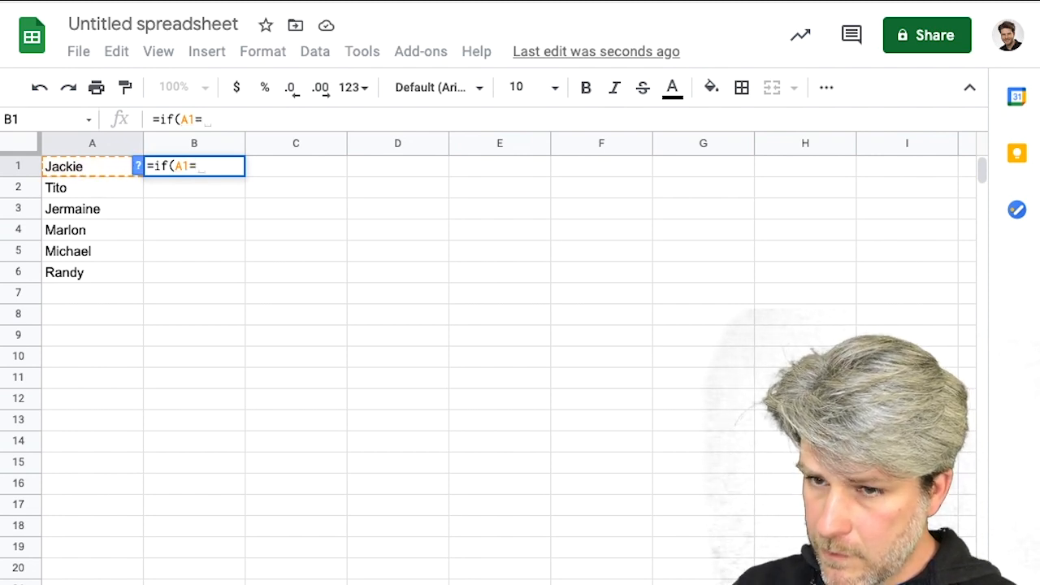
{"action": "type", "text": "\"\","}
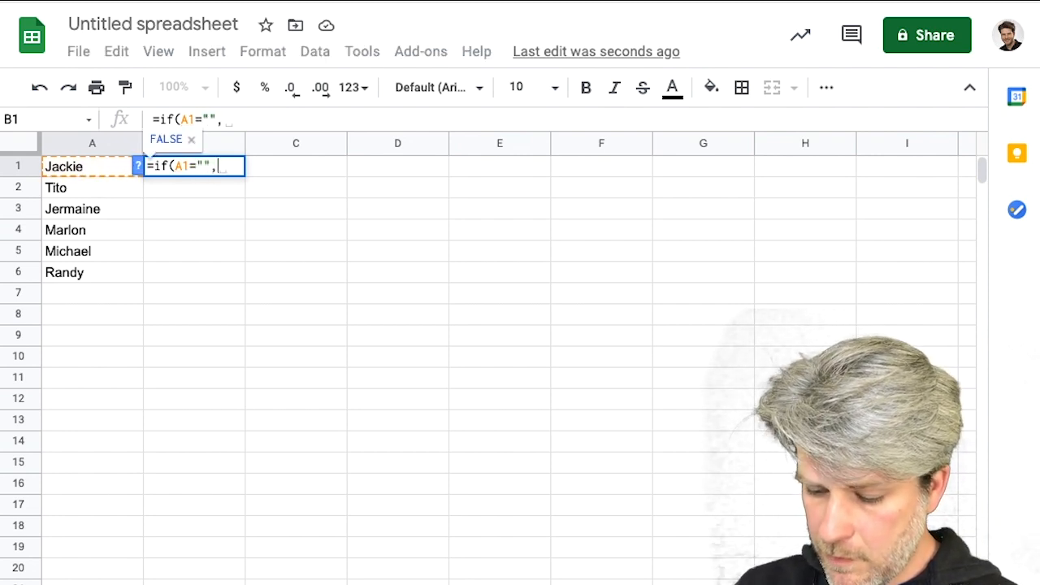
{"action": "type", "text": "\"\","}
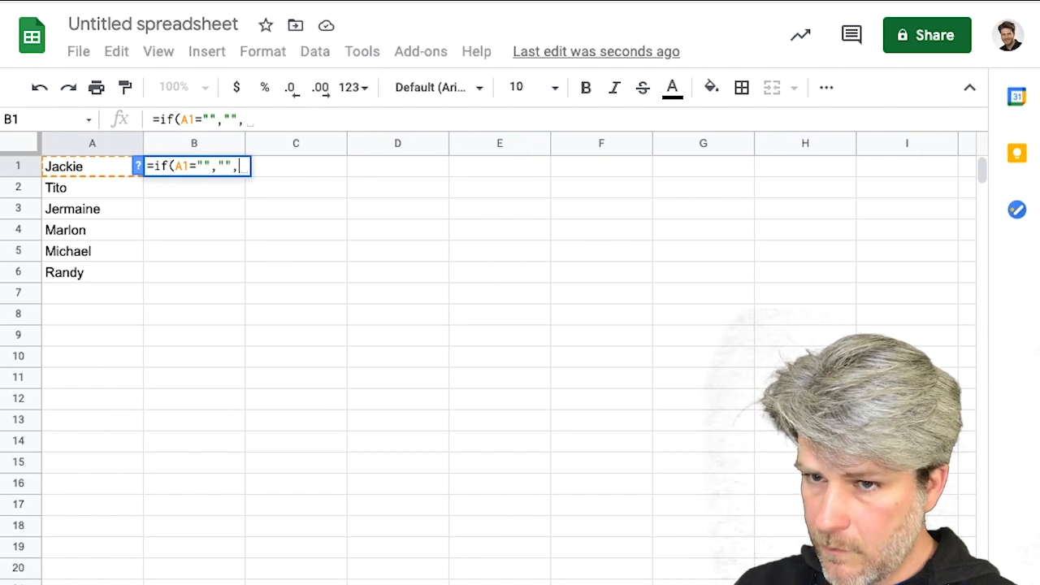
{"action": "type", "text": "\"Jackson\""}
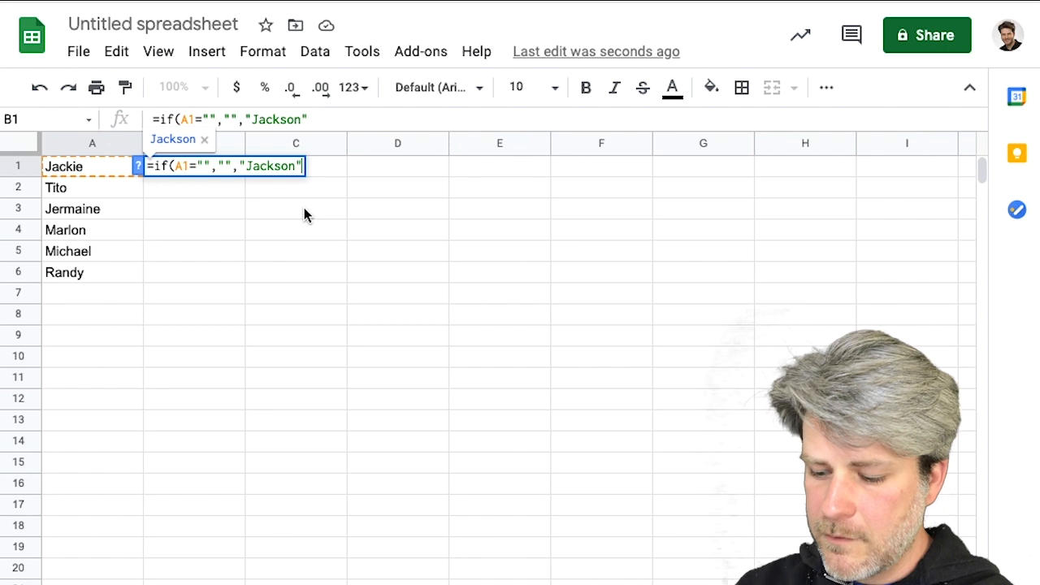
{"action": "key", "text": "Return"}
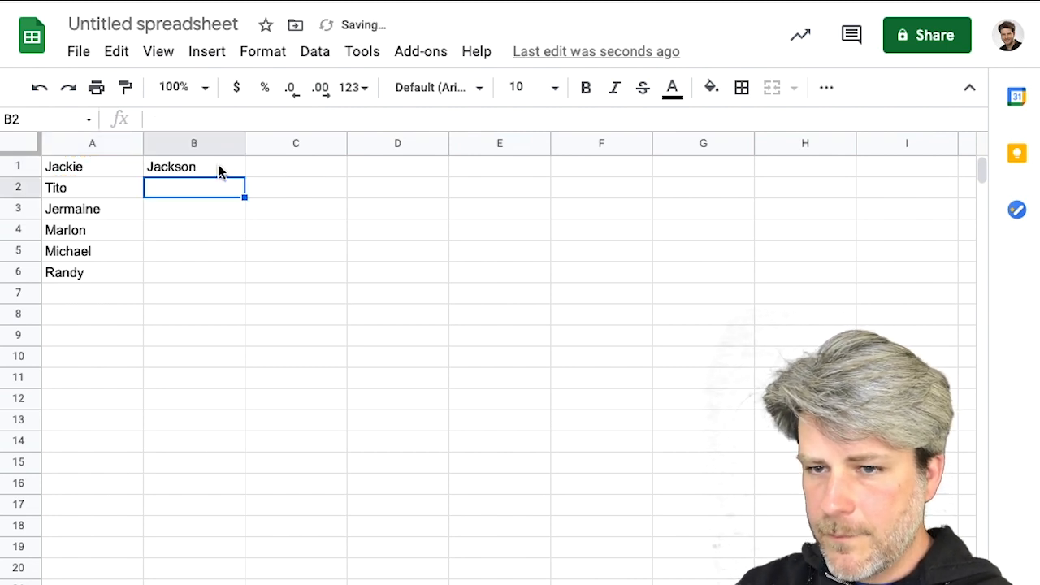
Fill the B1 formula down the whole of column B and check the copied formula in B19.
{"action": "left_click", "coordinate": [217, 165]}
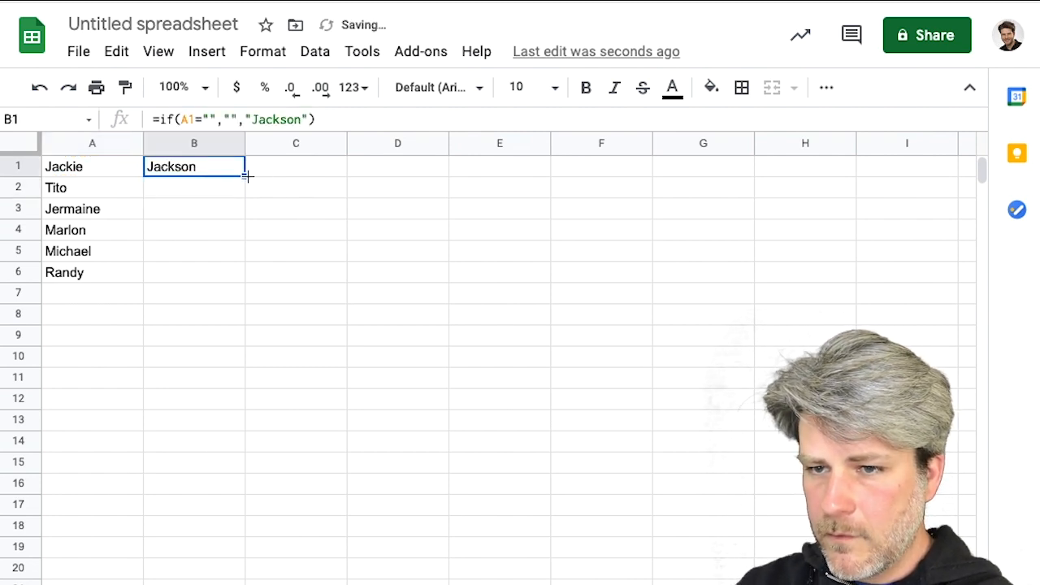
{"action": "left_click", "coordinate": [196, 143]}
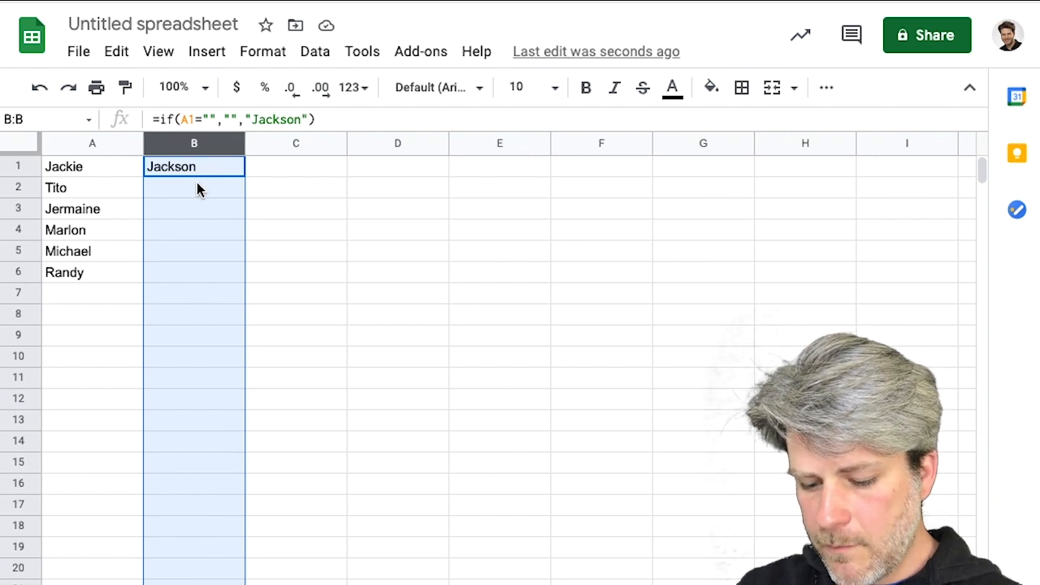
{"action": "key", "text": "ctrl+d"}
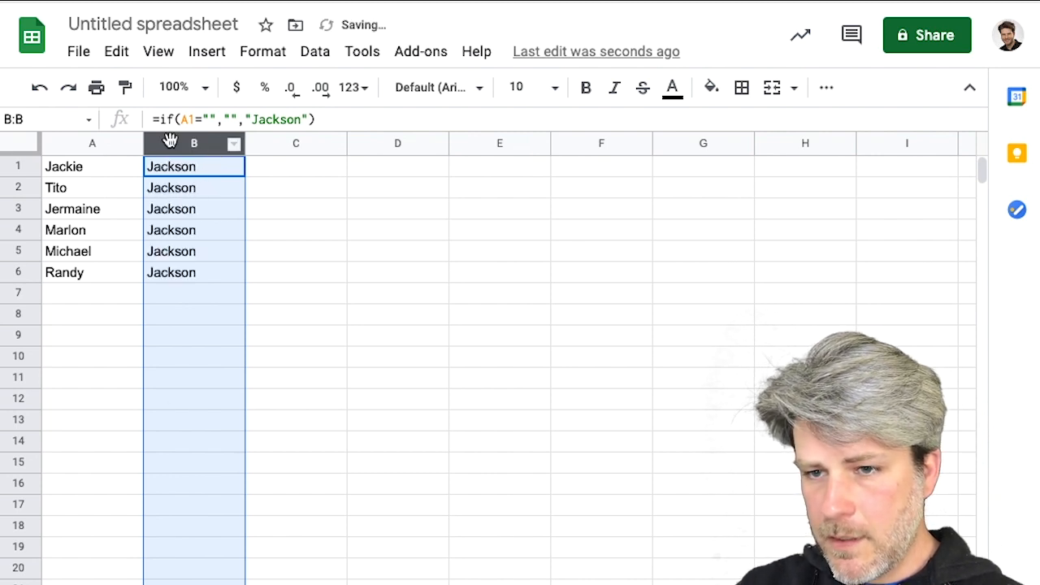
{"action": "left_click", "coordinate": [184, 346]}
{"action": "left_click", "coordinate": [188, 550]}
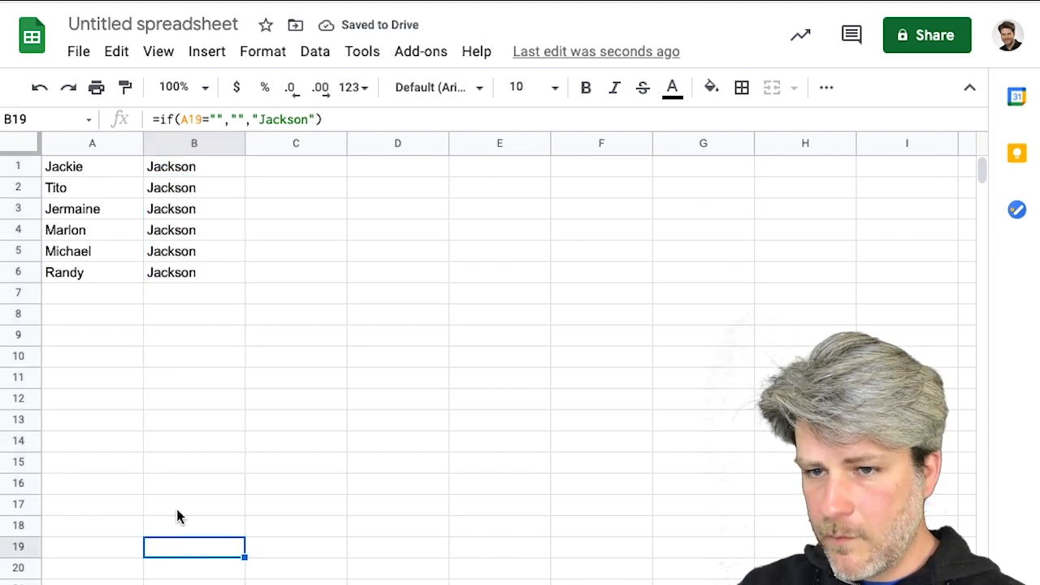
Test the column B formula by entering Janet in A7, and clear A7 again.
{"action": "left_click", "coordinate": [75, 297]}
{"action": "type", "text": "Janet"}
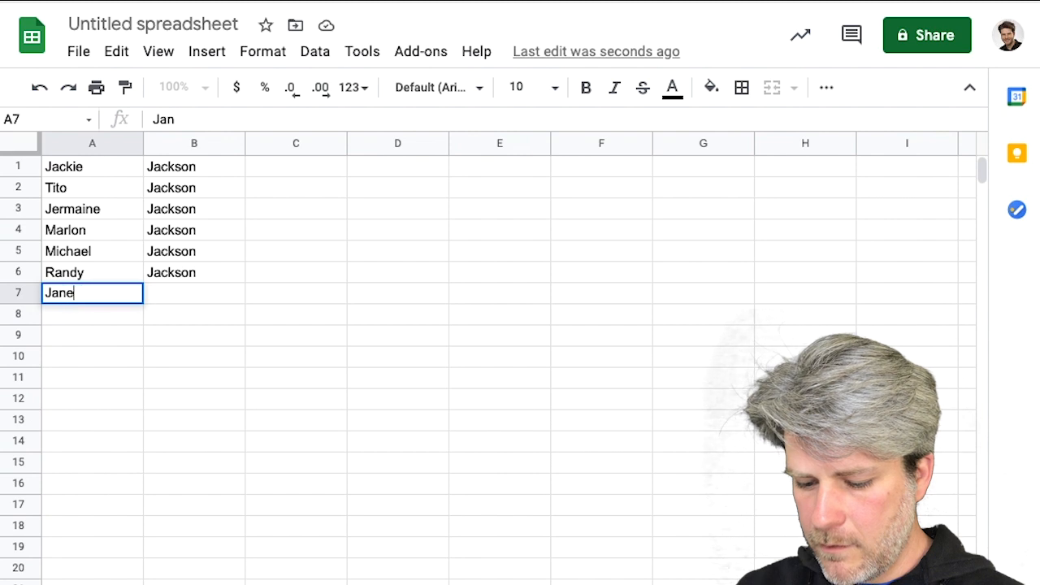
{"action": "key", "text": "Return"}
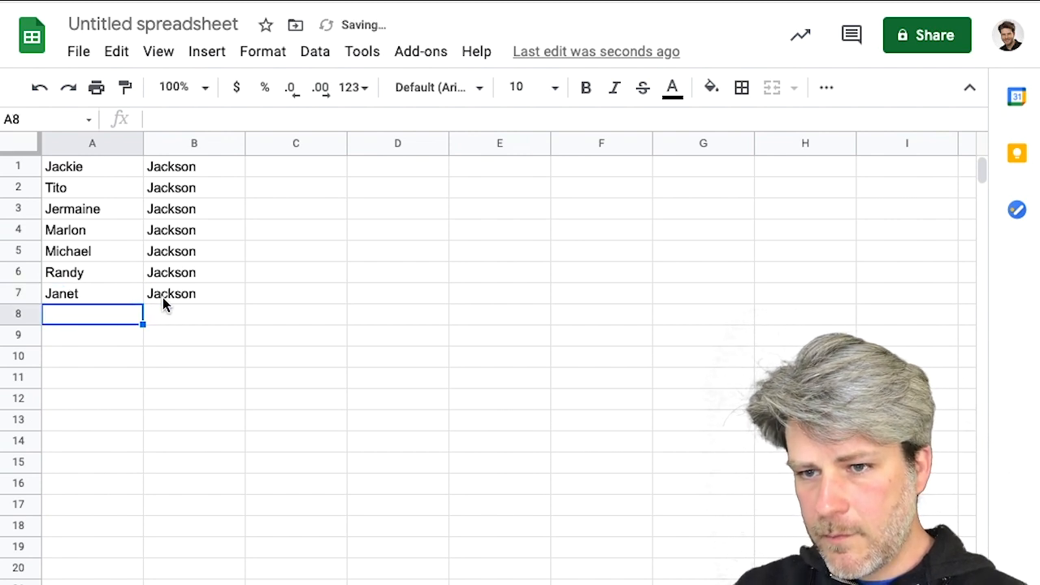
{"action": "left_click", "coordinate": [92, 297]}
{"action": "key", "text": "Delete"}
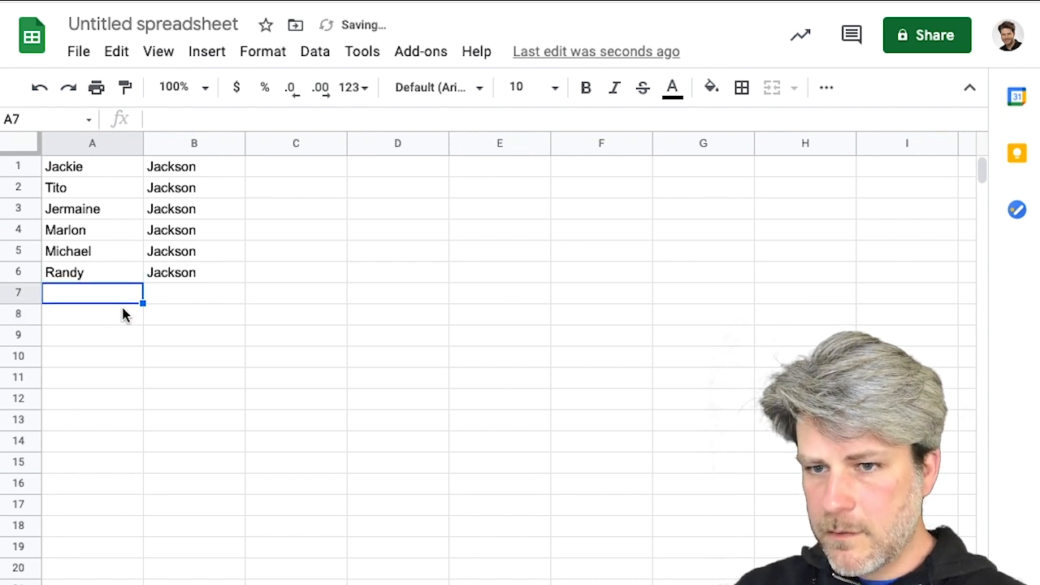
Begin a TEXTJOIN formula in C1 with a single space in quotation marks as the delimiter.
{"action": "left_click", "coordinate": [188, 169]}
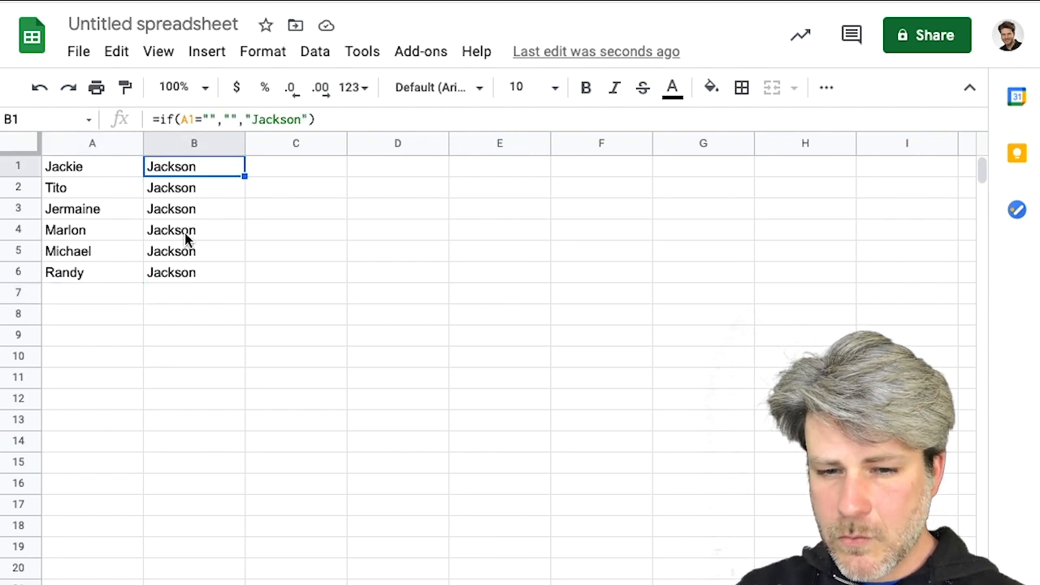
{"action": "left_click", "coordinate": [289, 168]}
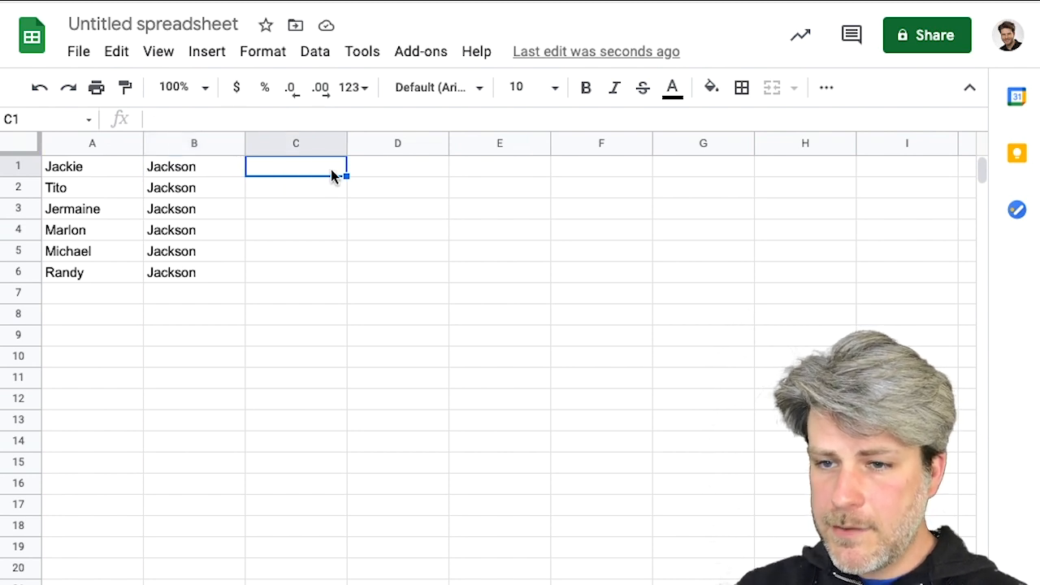
{"action": "type", "text": "="}
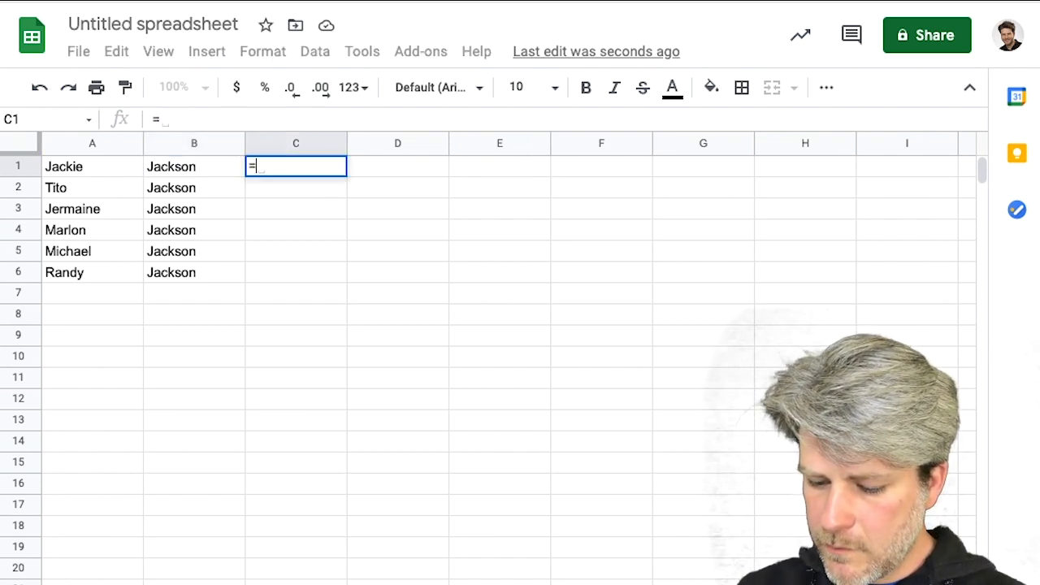
{"action": "type", "text": "text"}
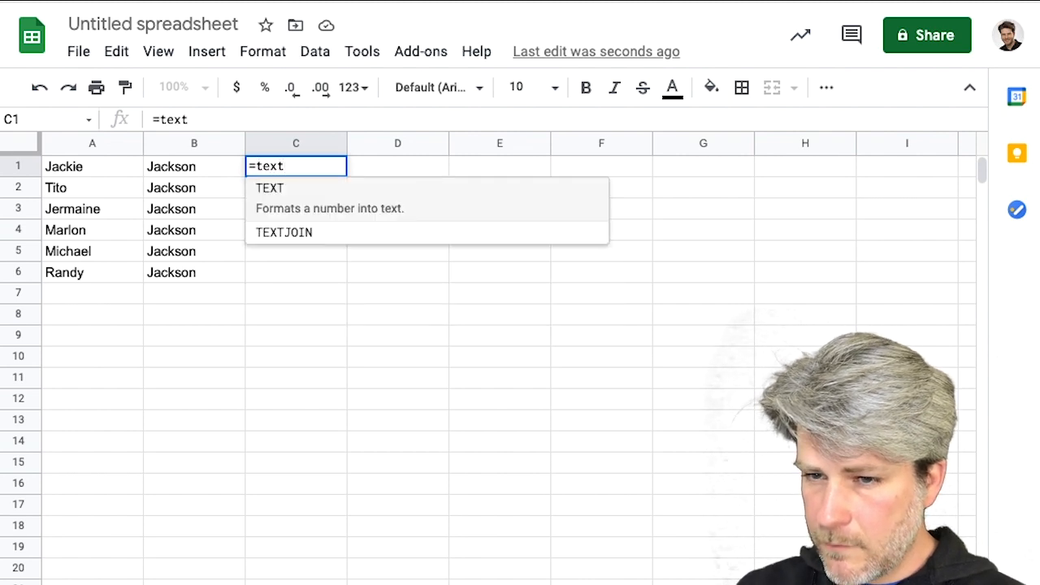
{"action": "key", "text": "Down"}
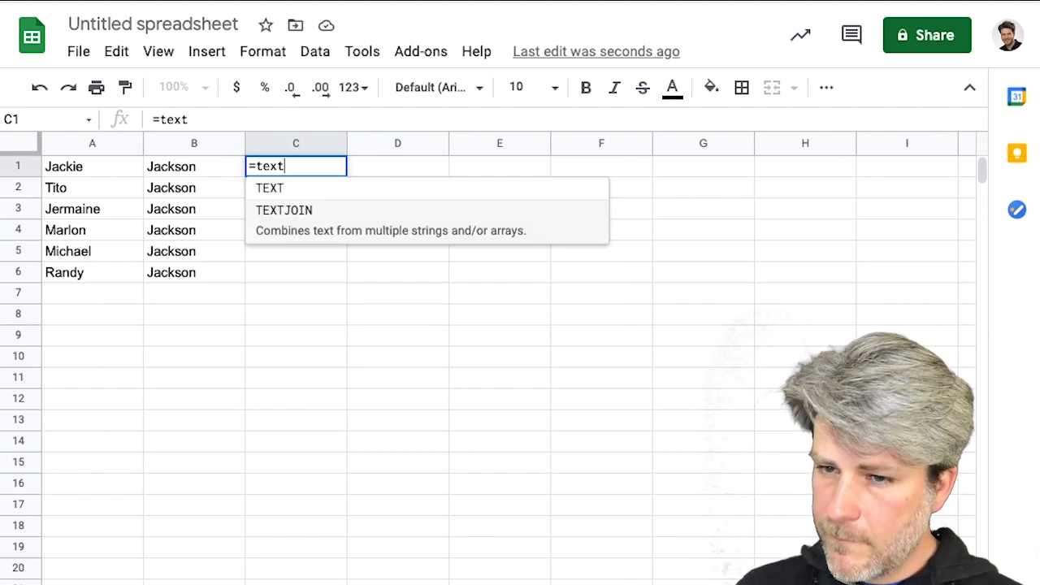
{"action": "key", "text": "Tab"}
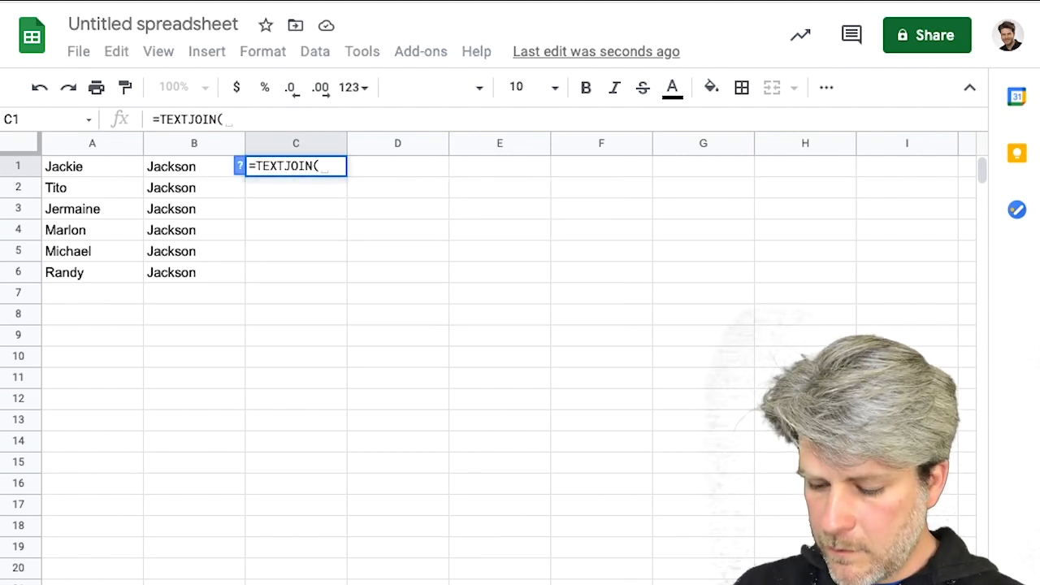
{"action": "type", "text": "\""}
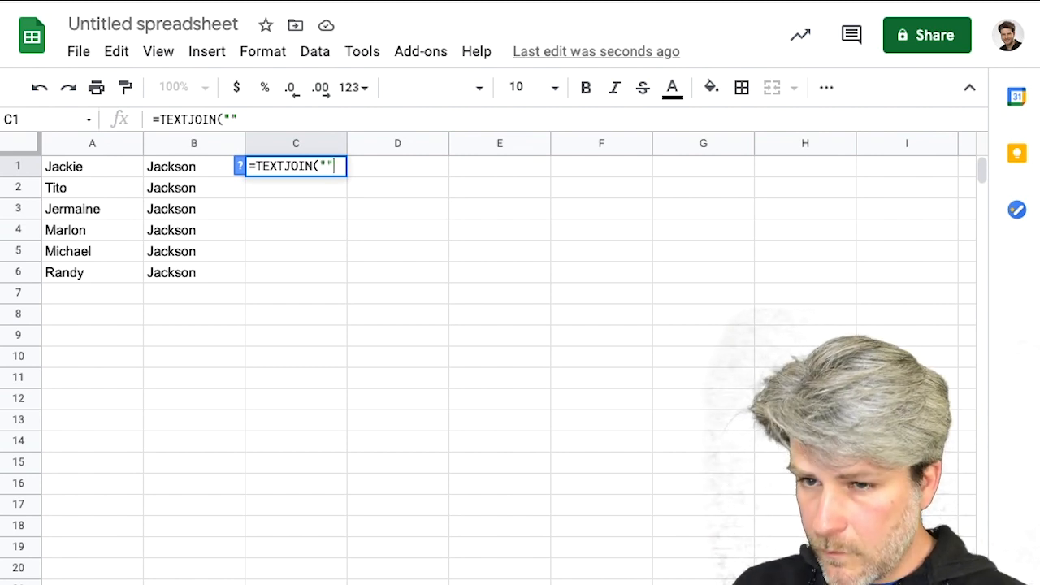
{"action": "type", "text": "\""}
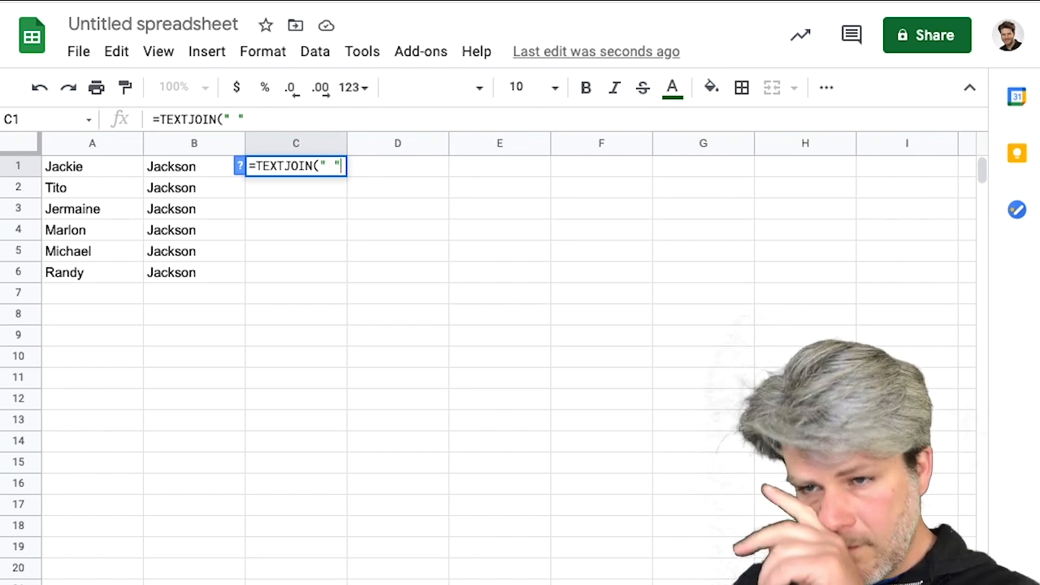
Complete the C1 TEXTJOIN formula with true and the range A1:B1, and accept the suggested autofill for the rows below.
{"action": "type", "text": ","}
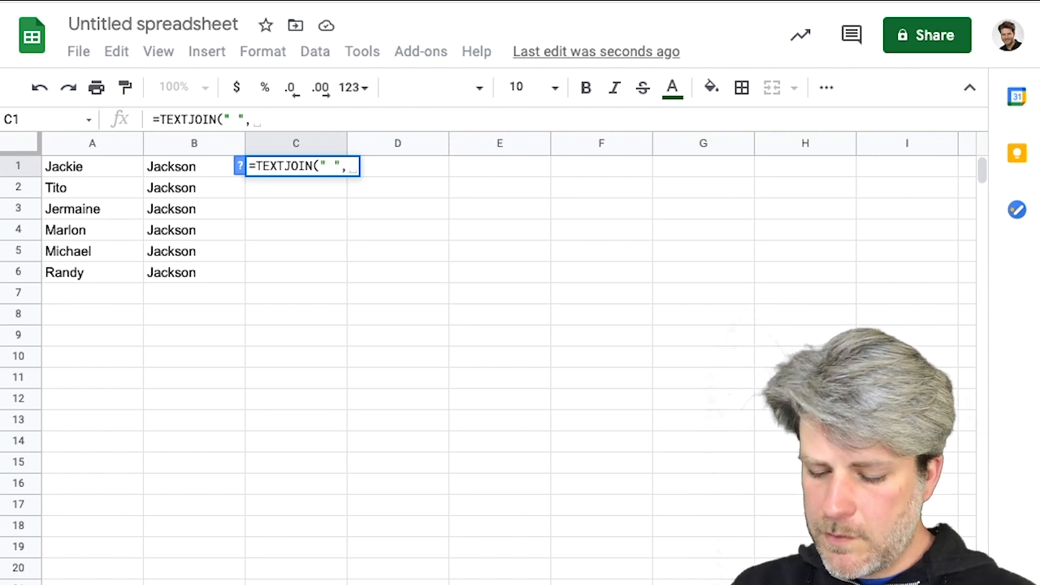
{"action": "type", "text": "true"}
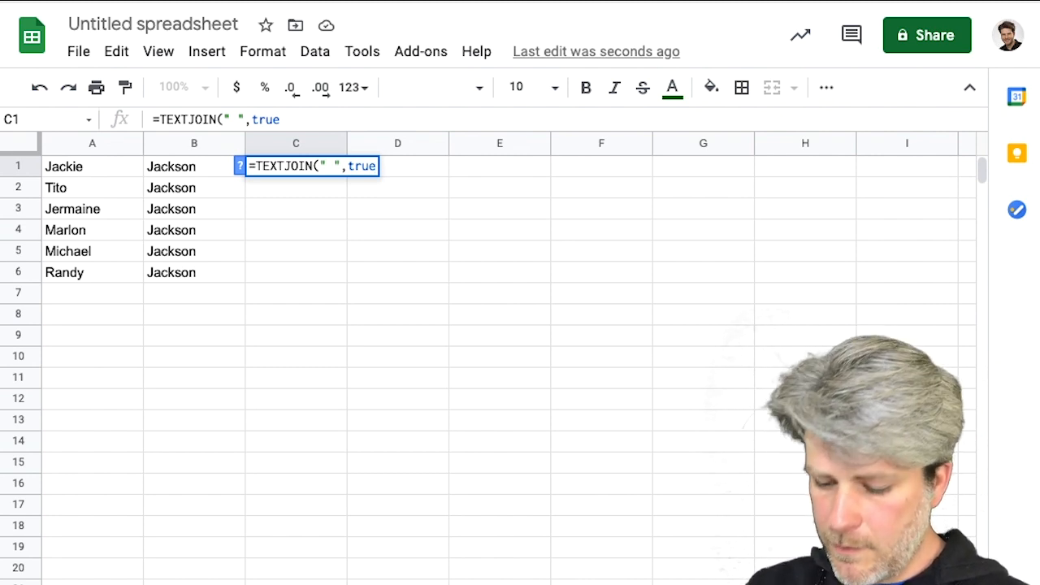
{"action": "type", "text": ","}
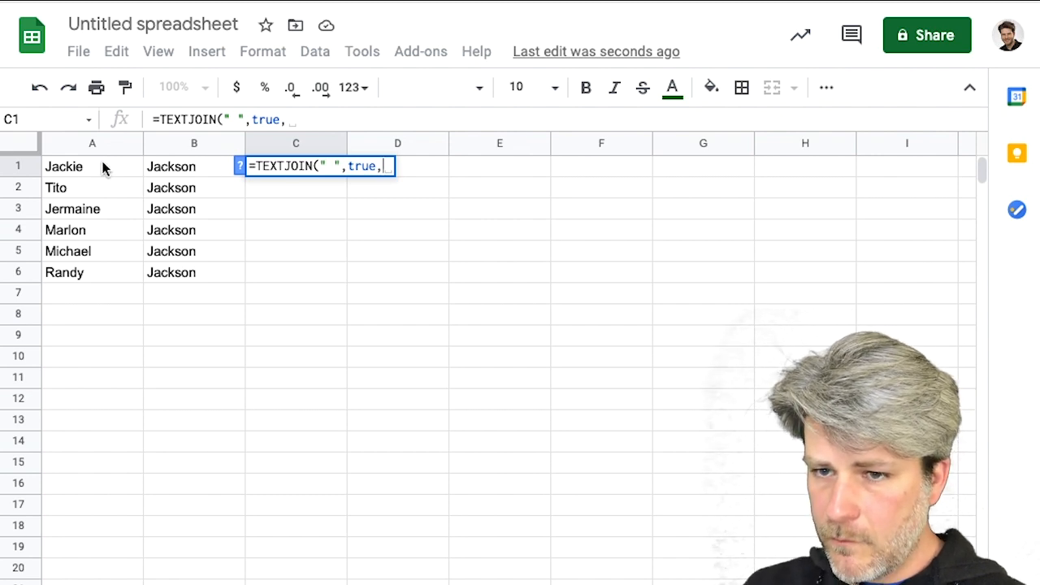
{"action": "left_click_drag", "start_coordinate": [96, 165], "coordinate": [174, 160]}
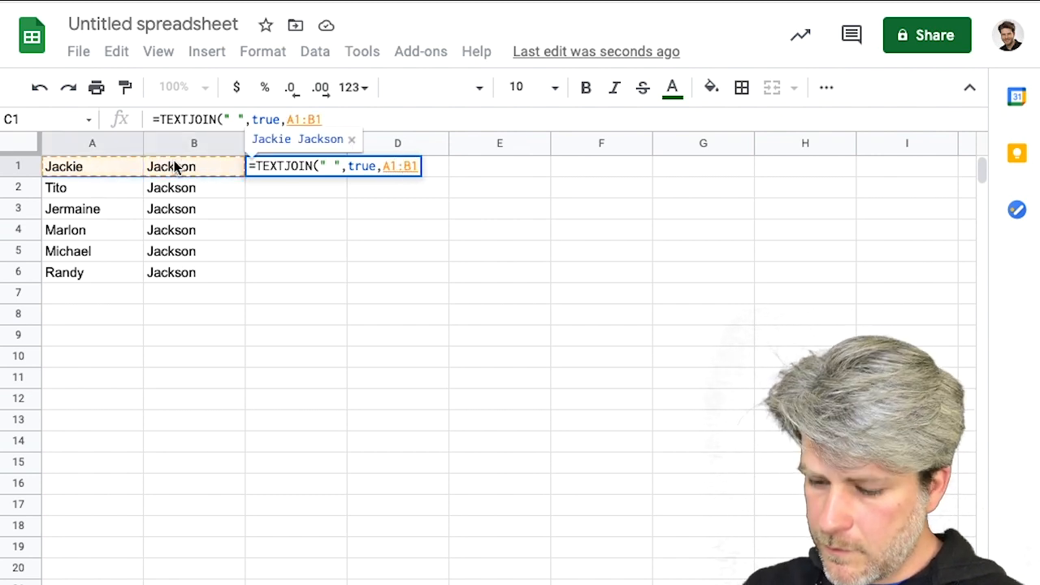
{"action": "key", "text": "Return"}
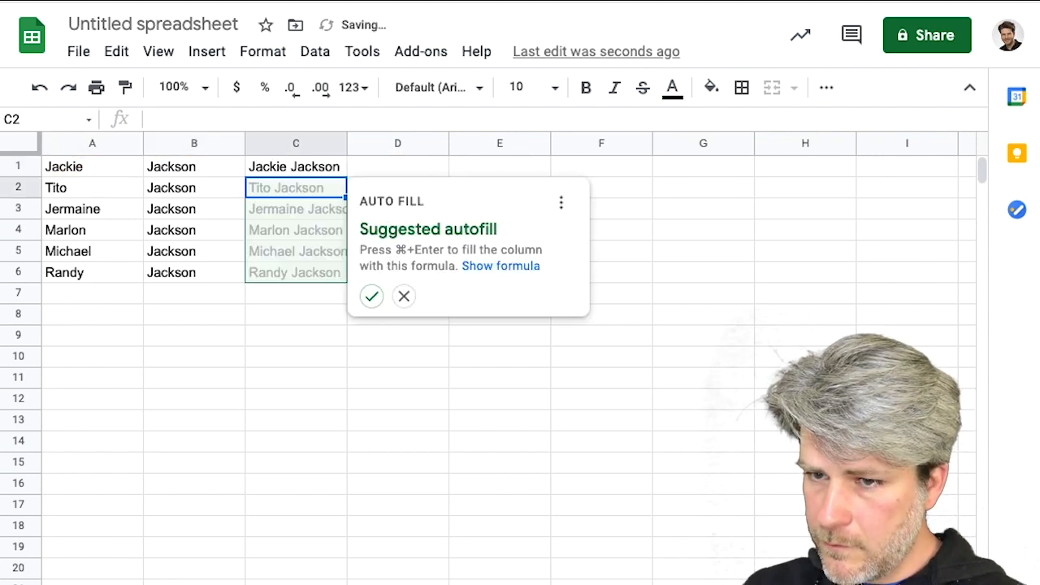
{"action": "left_click", "coordinate": [371, 298]}
{"action": "left_click", "coordinate": [272, 168]}
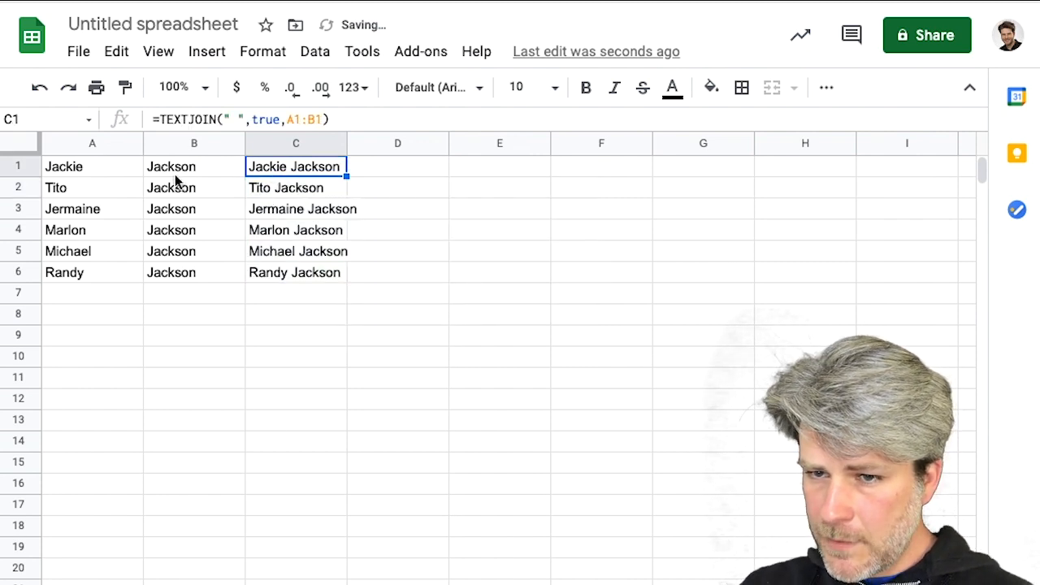
{"action": "left_click", "coordinate": [82, 173]}
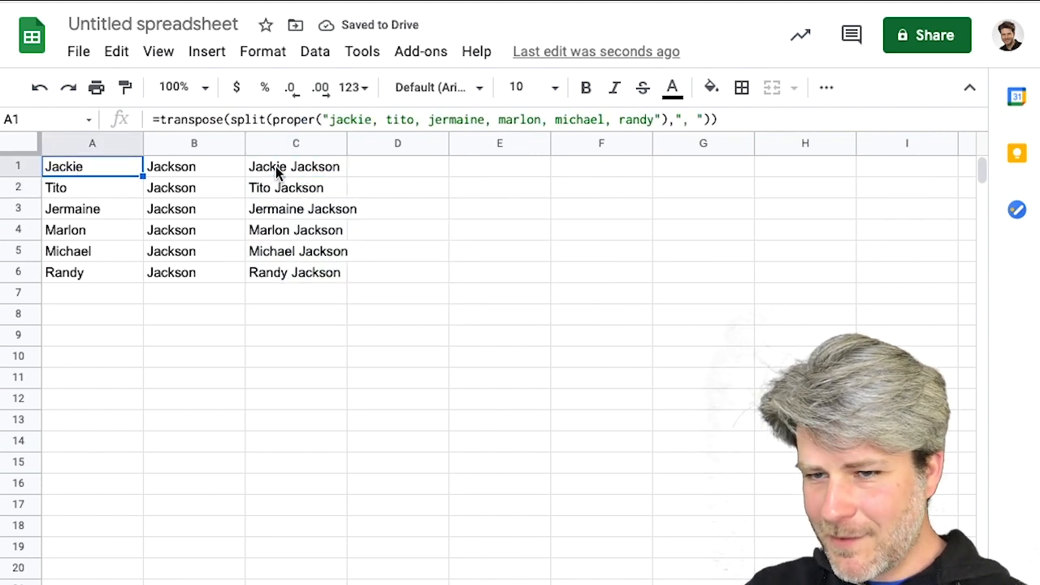
{"action": "left_click", "coordinate": [276, 166]}
{"action": "left_click", "coordinate": [73, 171]}
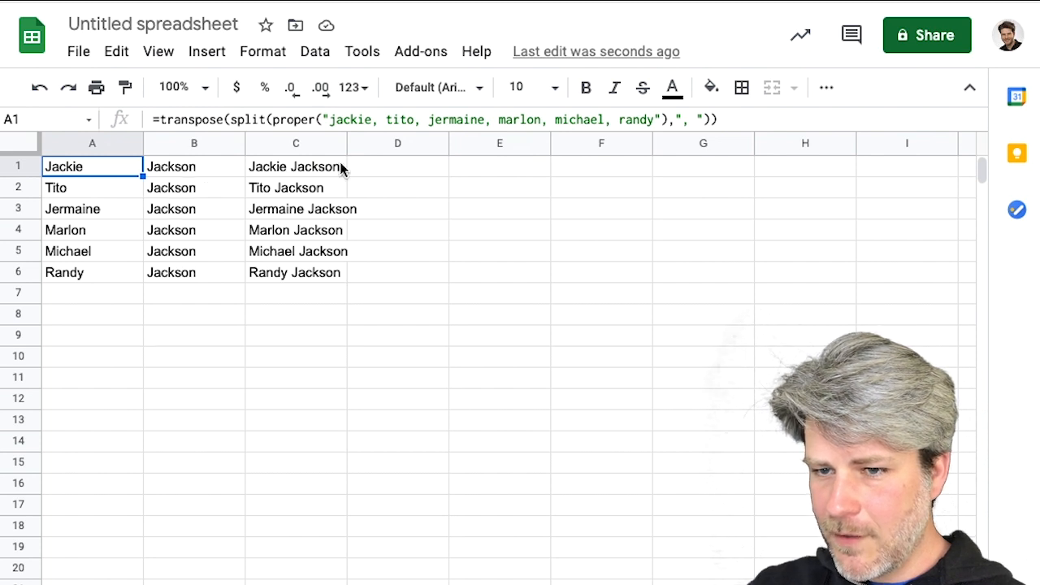
{"action": "left_click", "coordinate": [285, 169]}
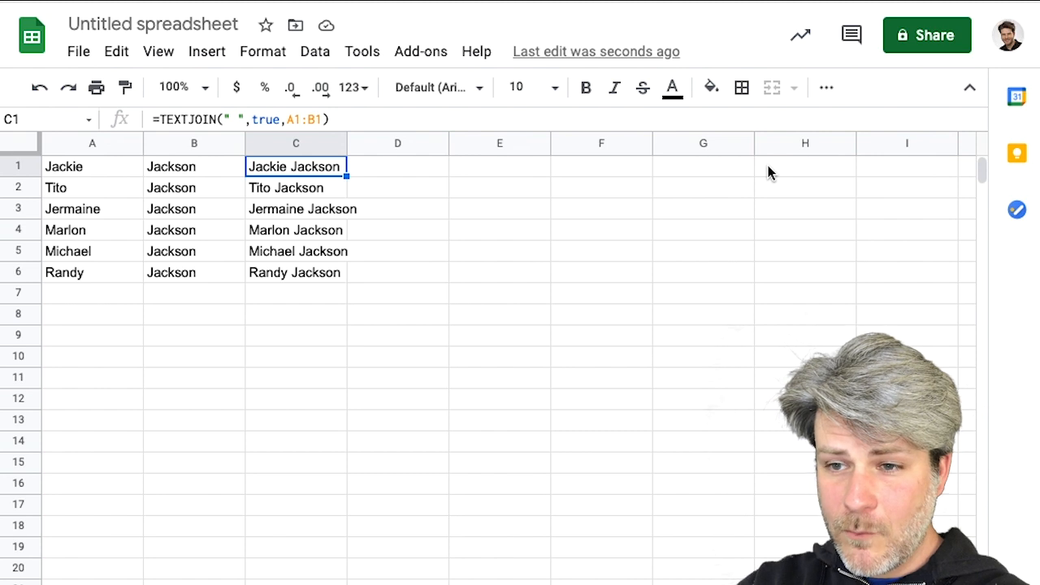
Insert a blank row above the first row of names and freeze it as the header row.
{"action": "left_click", "coordinate": [601, 168]}
{"action": "left_click", "coordinate": [22, 168]}
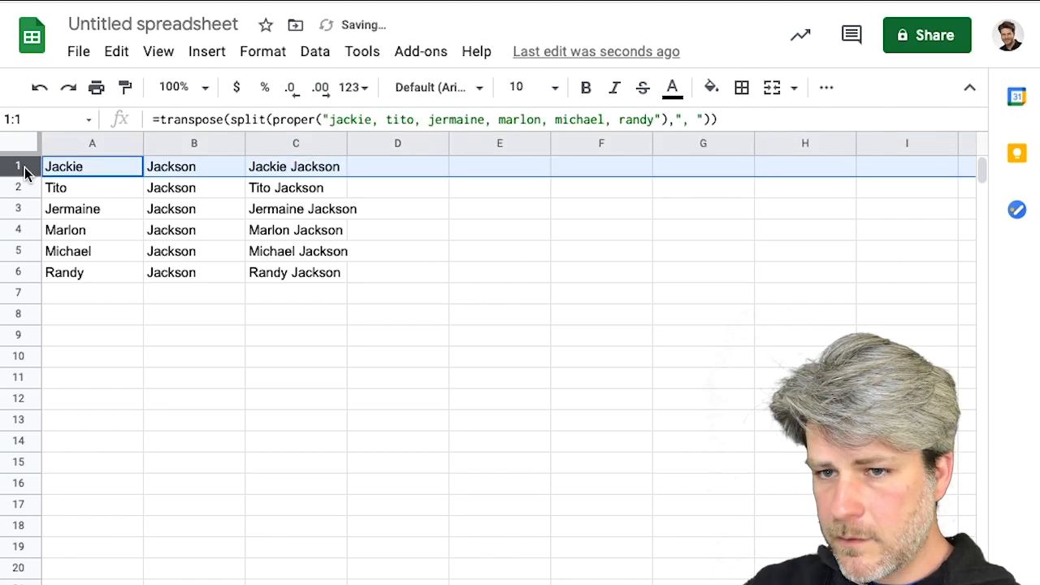
{"action": "right_click", "coordinate": [22, 167]}
{"action": "left_click", "coordinate": [128, 346]}
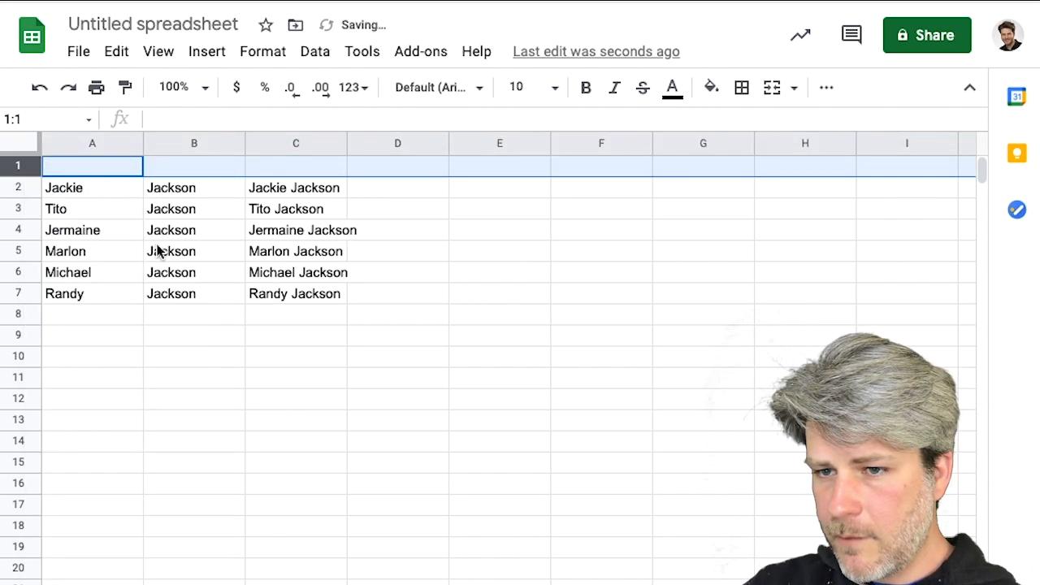
{"action": "left_click_drag", "start_coordinate": [22, 154], "coordinate": [59, 176]}
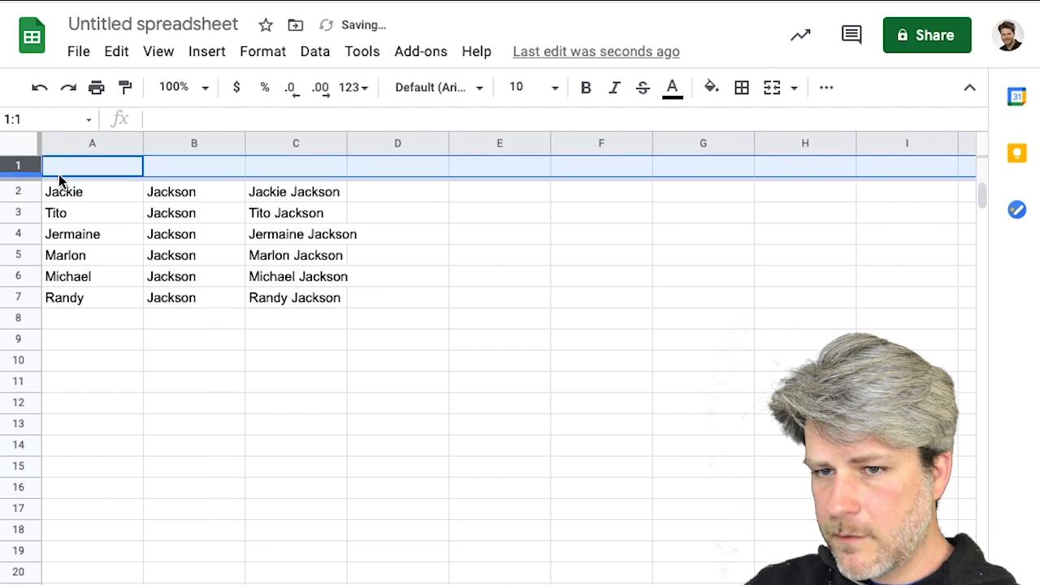
Enter the header Band Members in C1 and the list Instrument, Bass, Conga, Guitar, Percussion, Tambourine in F1:F6.
{"action": "left_click", "coordinate": [292, 167]}
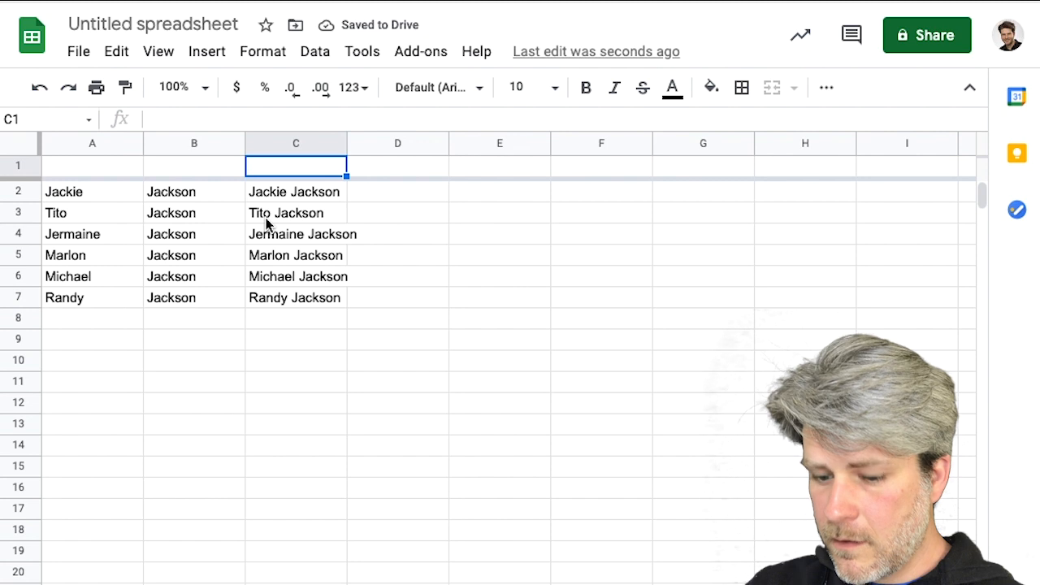
{"action": "type", "text": "Band Me"}
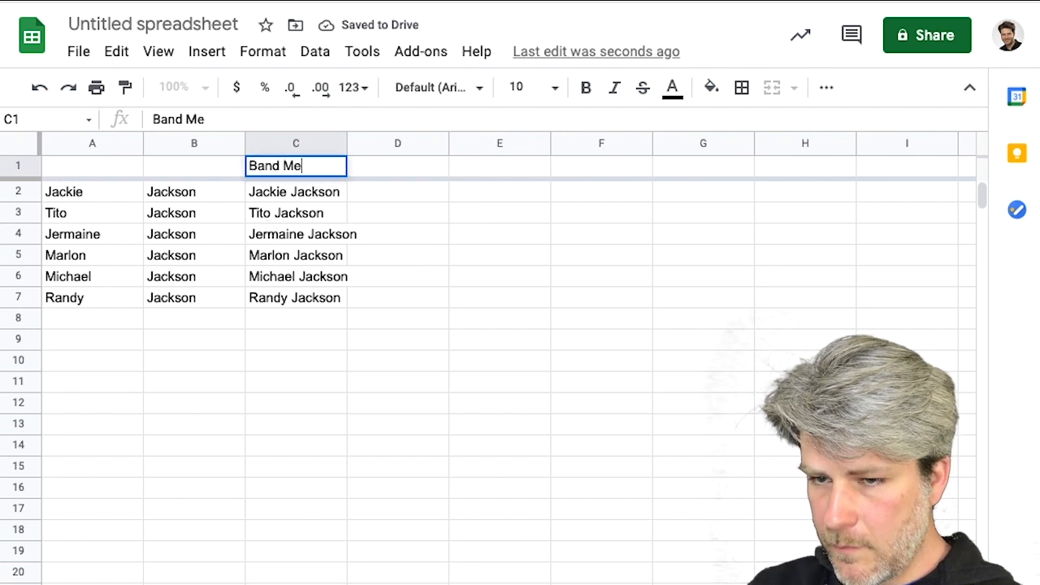
{"action": "type", "text": "mbers"}
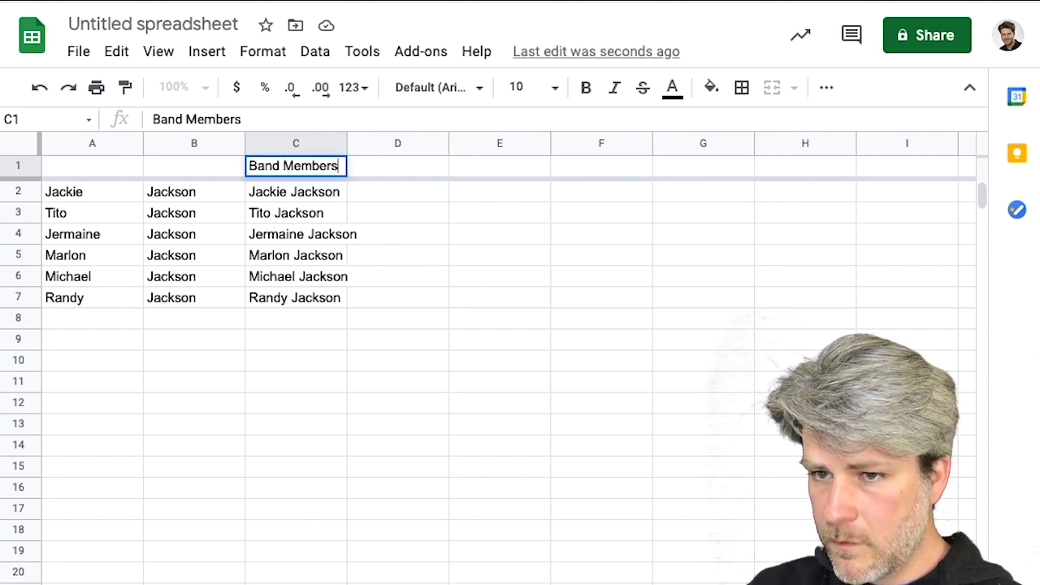
{"action": "key", "text": "Return"}
{"action": "left_click", "coordinate": [594, 165]}
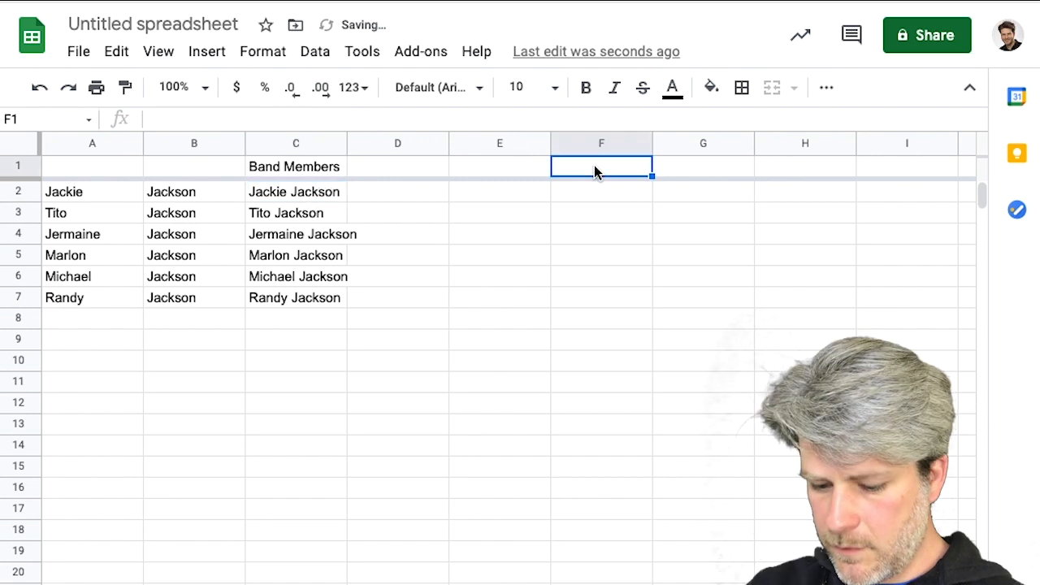
{"action": "type", "text": "Instrument Bass Conga Guitar Percussion Tambourine"}
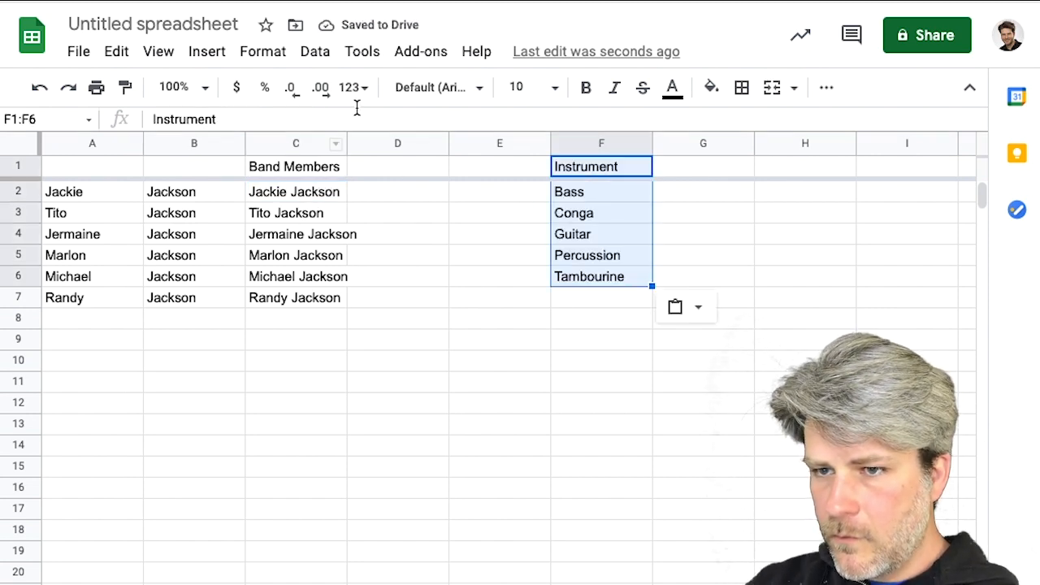
Start a data validation rule for column D with a list from the range F2:F as its criteria.
{"action": "left_click", "coordinate": [389, 143]}
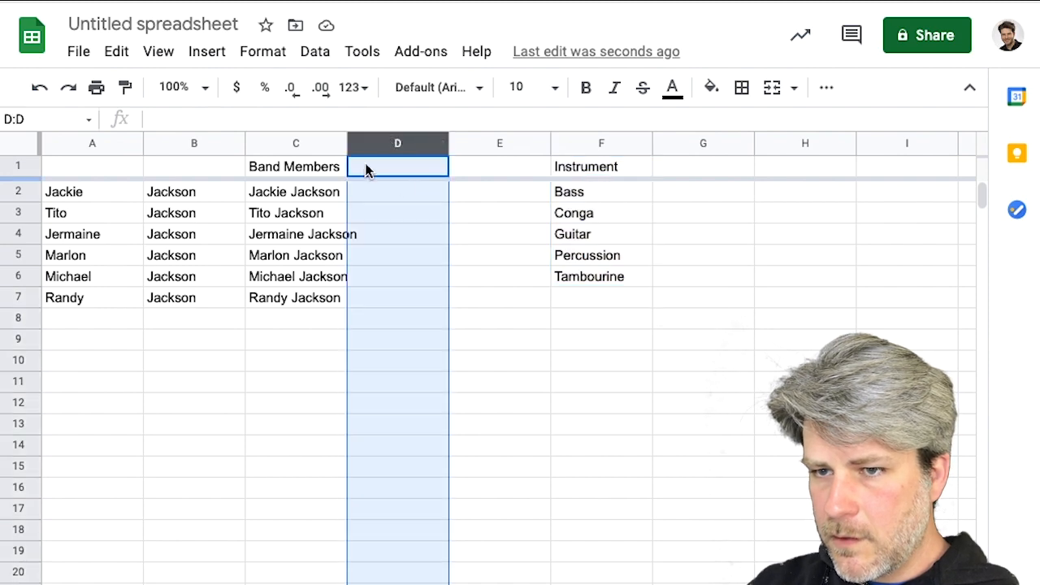
{"action": "left_click", "coordinate": [315, 54]}
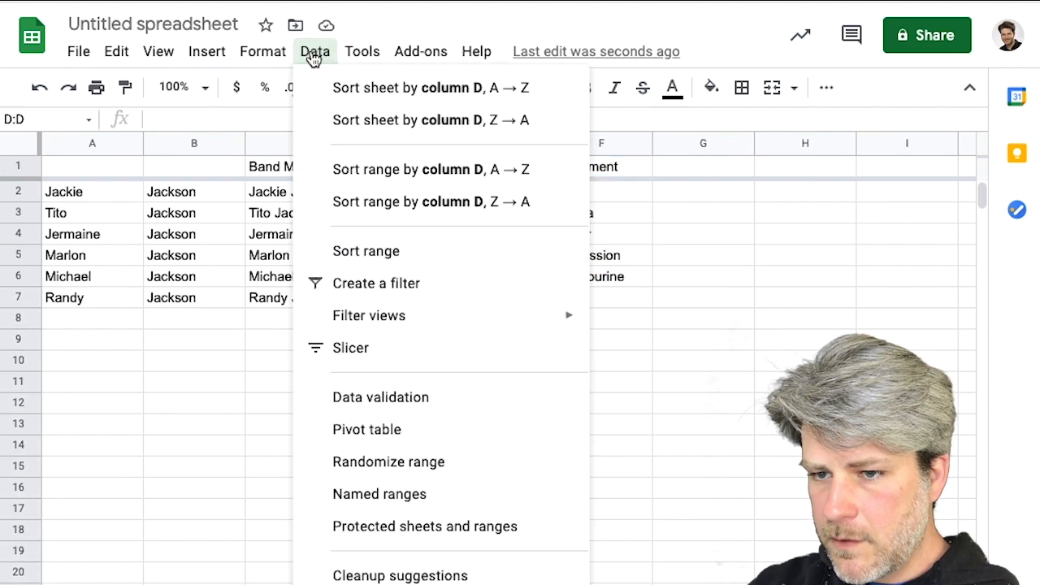
{"action": "left_click", "coordinate": [476, 396]}
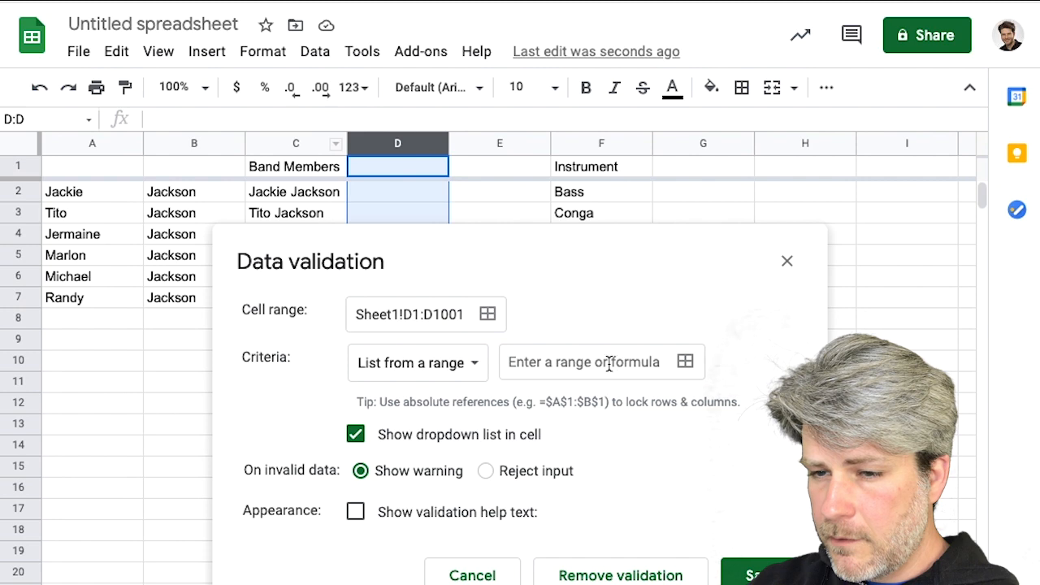
{"action": "left_click", "coordinate": [684, 362]}
{"action": "left_click", "coordinate": [374, 321]}
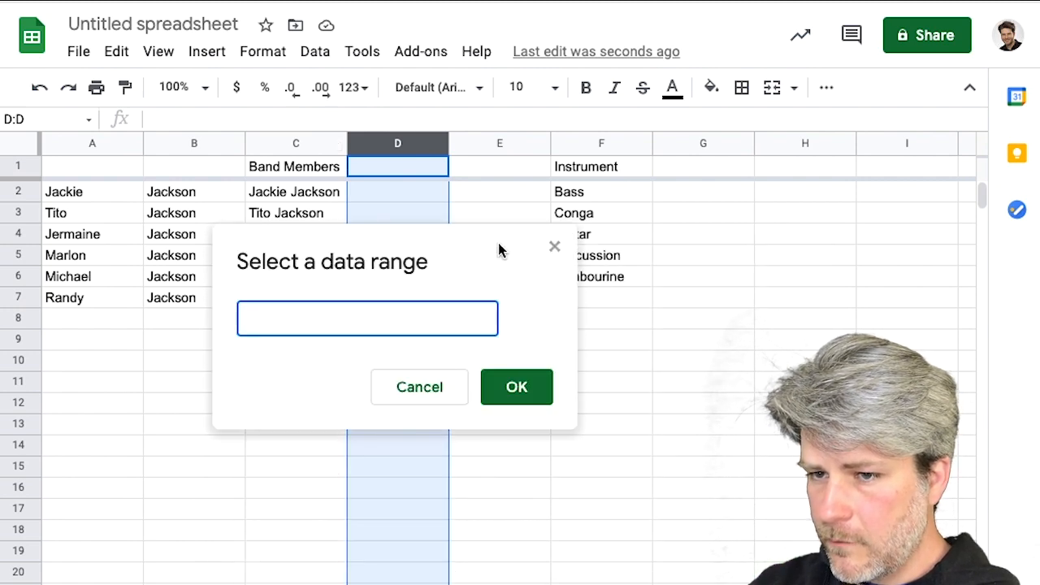
{"action": "left_click", "coordinate": [598, 144]}
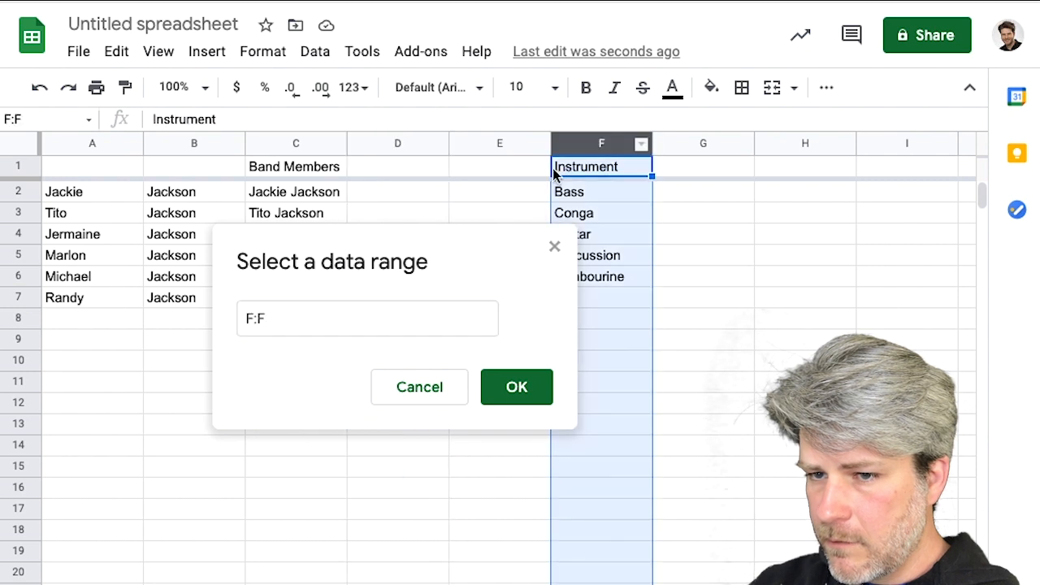
{"action": "left_click", "coordinate": [248, 319]}
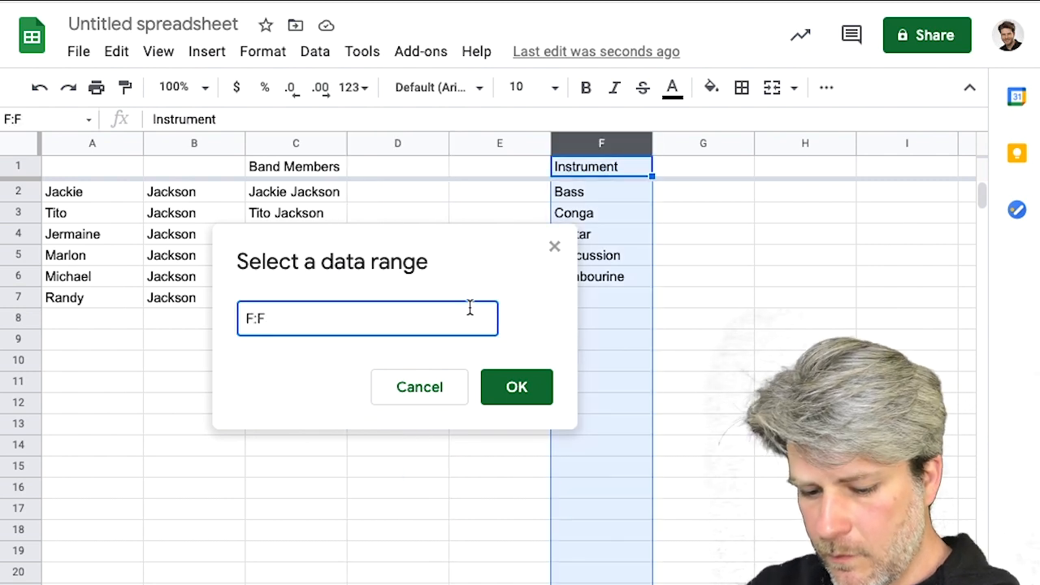
{"action": "type", "text": "2"}
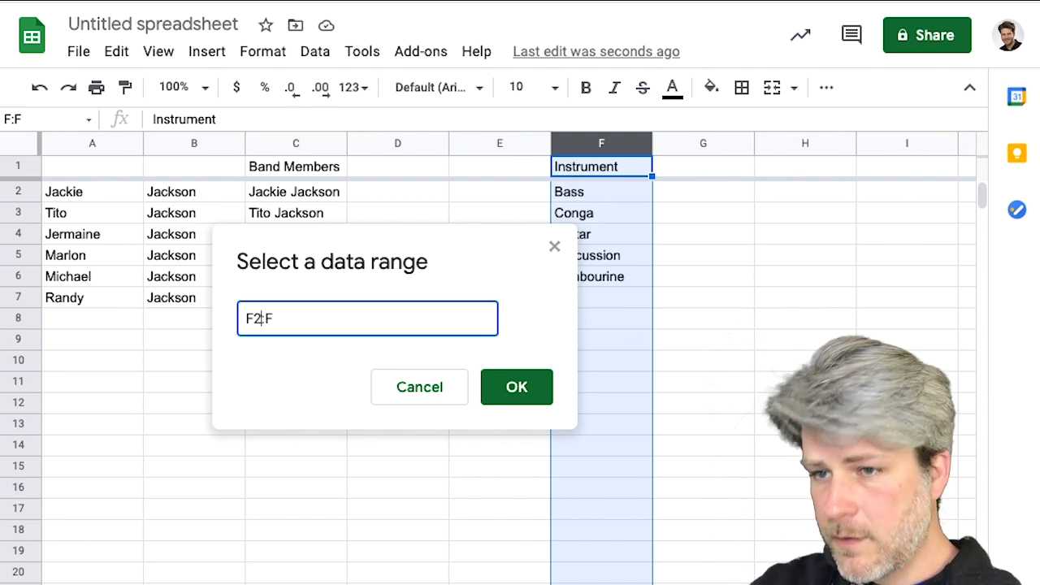
{"action": "left_click", "coordinate": [525, 392]}
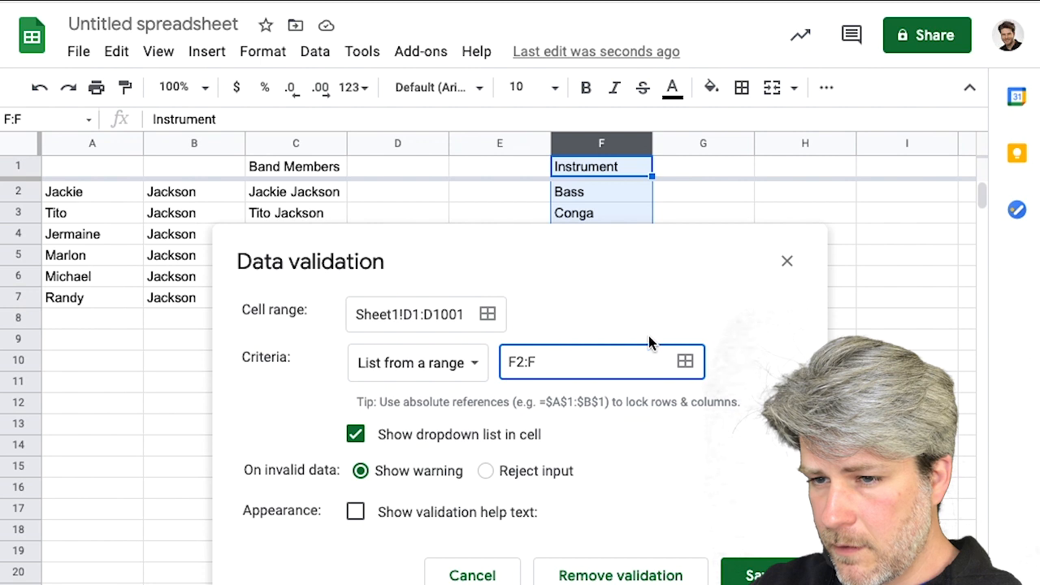
Change the validation's cell range to Sheet1!D2:D1001 so it skips the header row, and save the rule.
{"action": "left_click", "coordinate": [416, 315]}
{"action": "key", "text": "BackSpace"}
{"action": "type", "text": "2"}
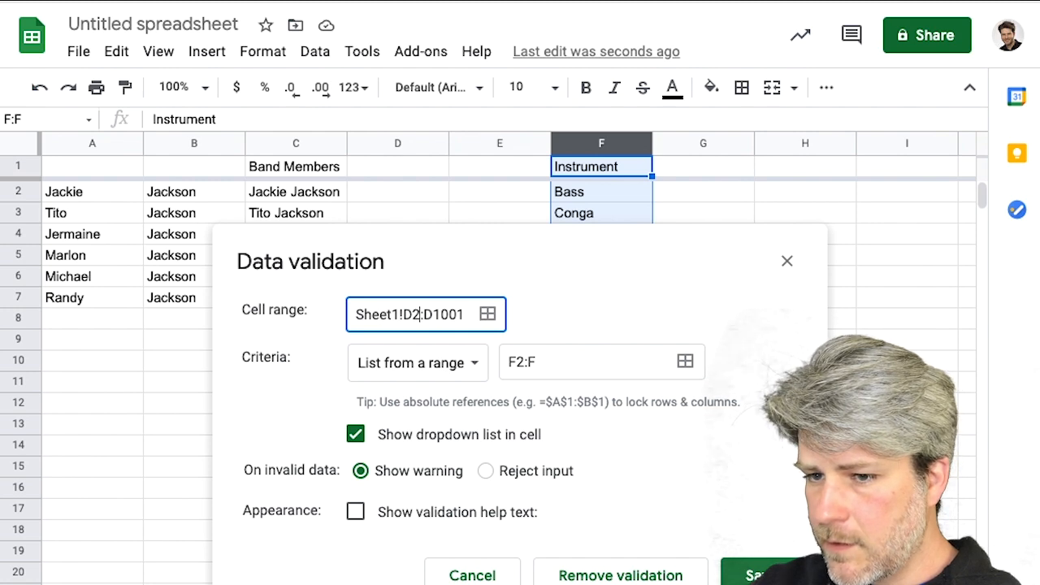
{"action": "left_click", "coordinate": [751, 575]}
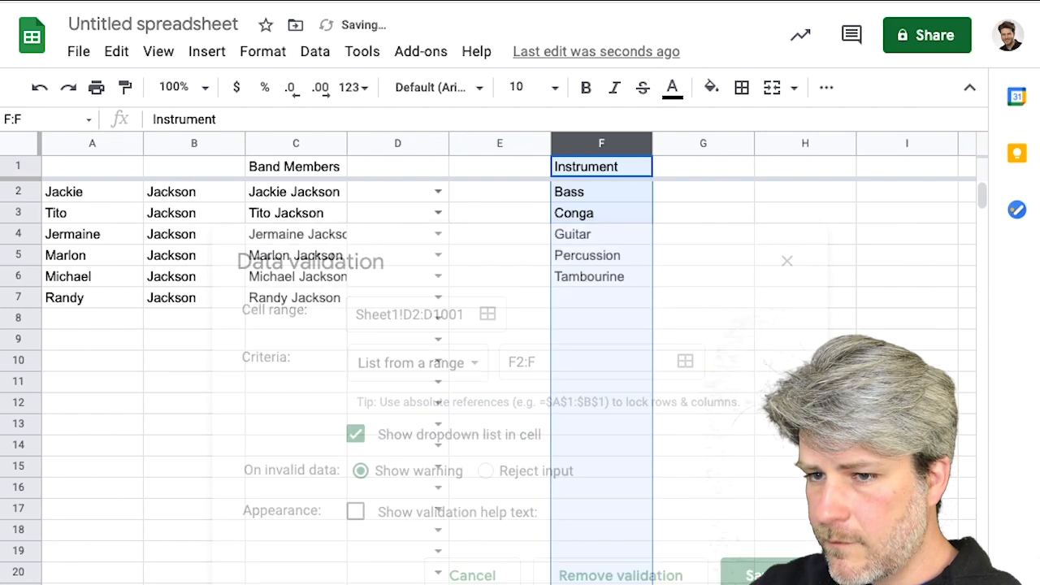
Choose Tambourine in D2, Guitar in D3 and Bass in D4 from the dropdown lists.
{"action": "left_click", "coordinate": [444, 193]}
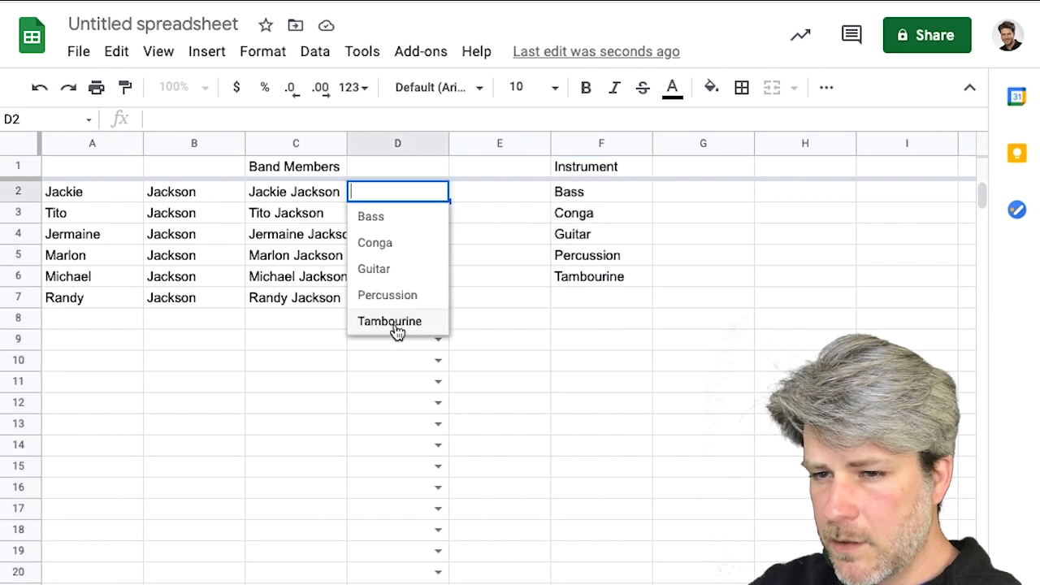
{"action": "left_click", "coordinate": [390, 322]}
{"action": "left_click", "coordinate": [437, 214]}
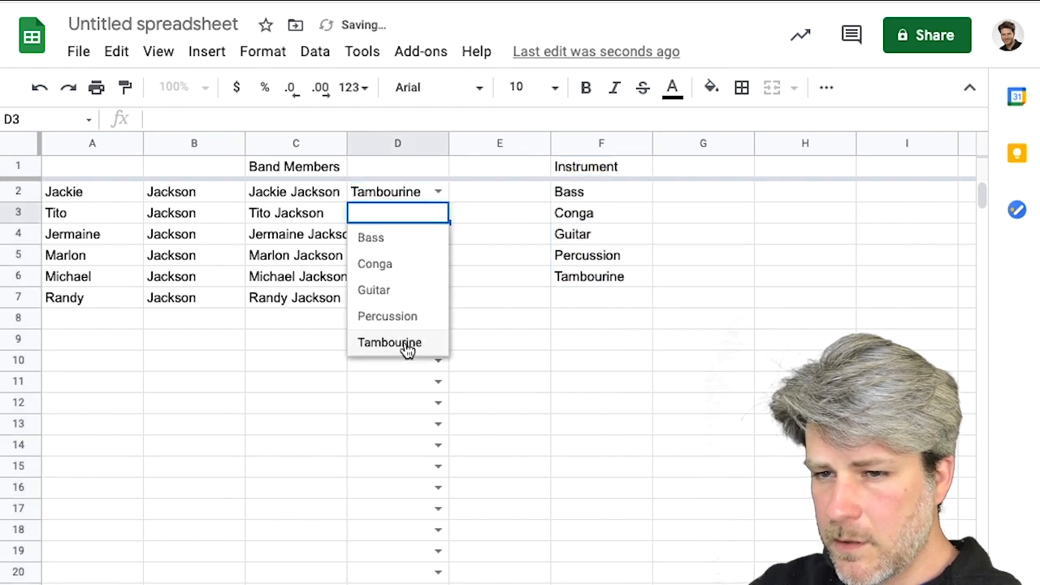
{"action": "left_click", "coordinate": [393, 292]}
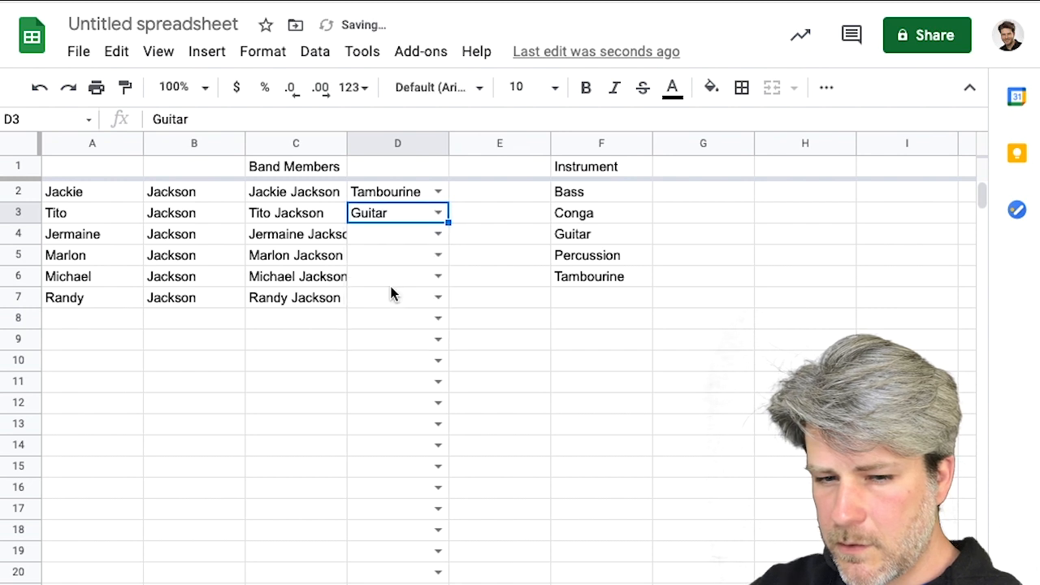
{"action": "left_click", "coordinate": [437, 234]}
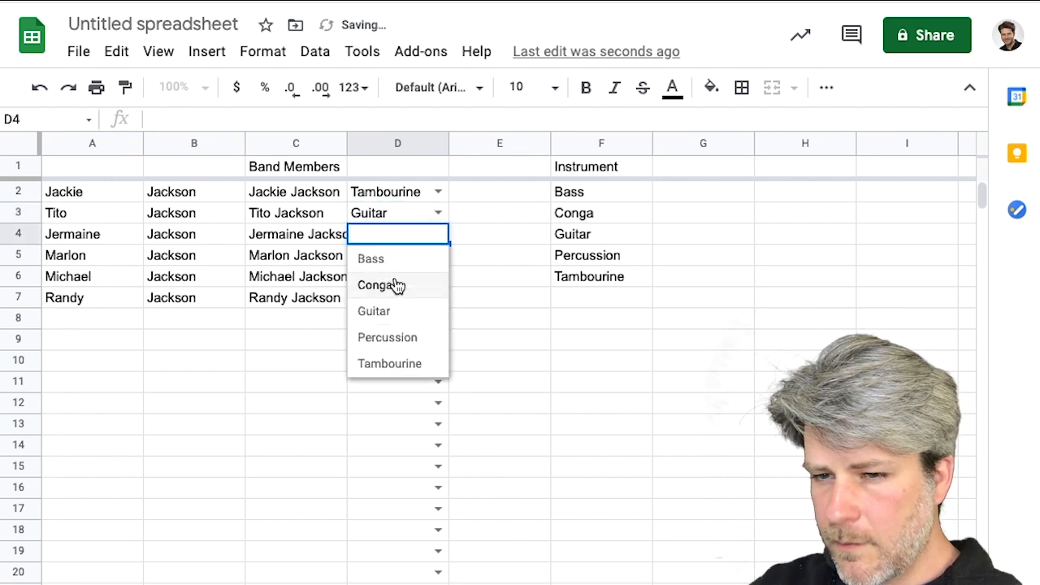
{"action": "left_click", "coordinate": [395, 262]}
Choose Tambourine in D5, Conga in D6 and Percussion in D7 from the dropdown lists.
{"action": "left_click", "coordinate": [438, 255]}
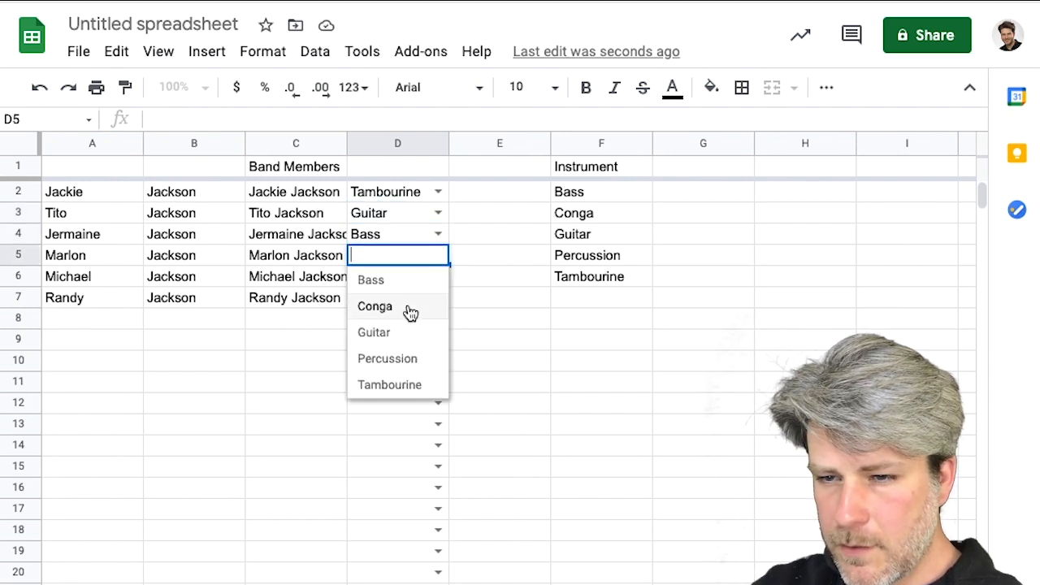
{"action": "left_click", "coordinate": [400, 387]}
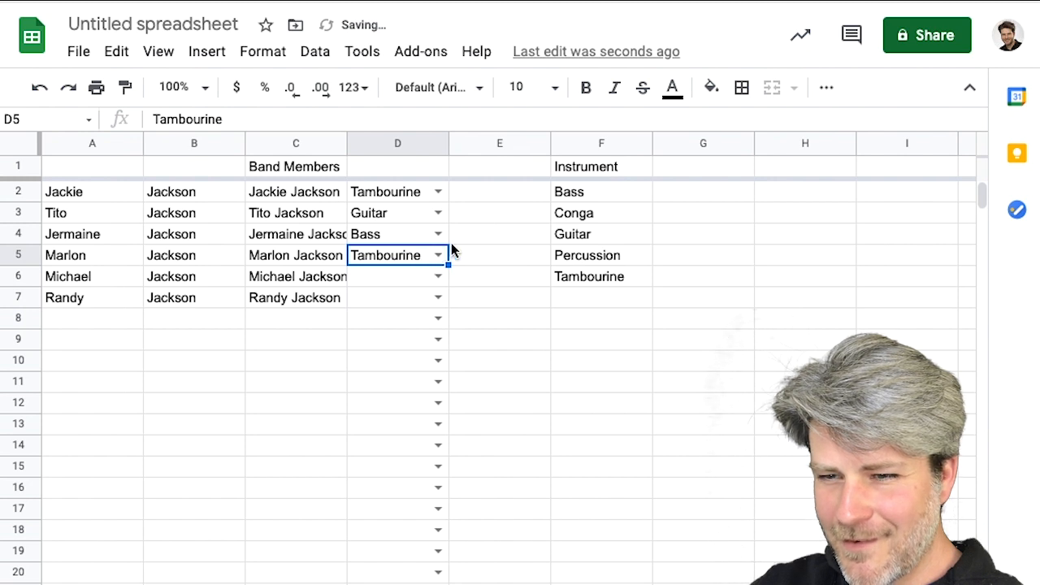
{"action": "left_click", "coordinate": [438, 276]}
{"action": "left_click", "coordinate": [391, 329]}
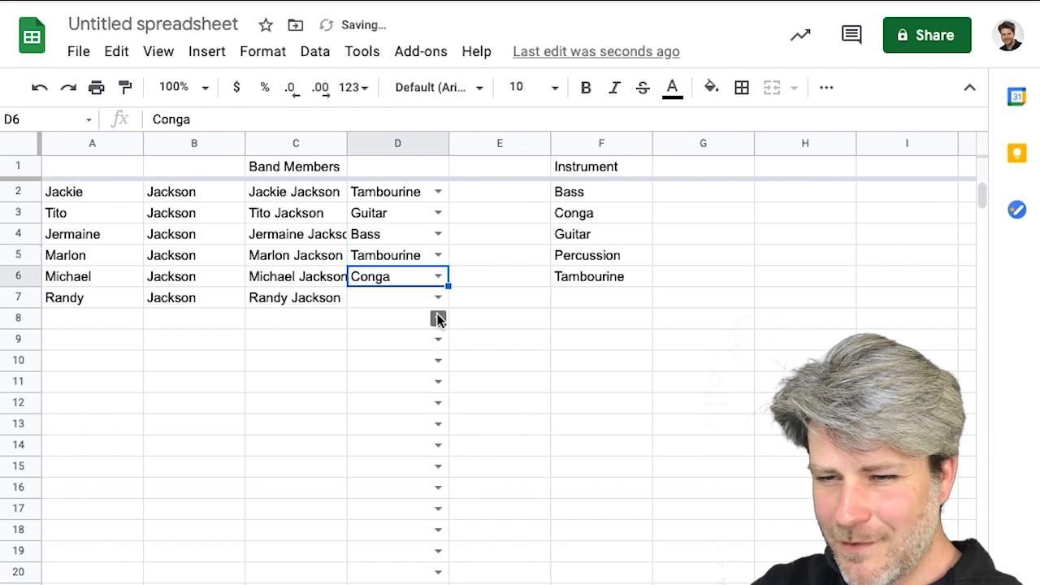
{"action": "left_click", "coordinate": [438, 298]}
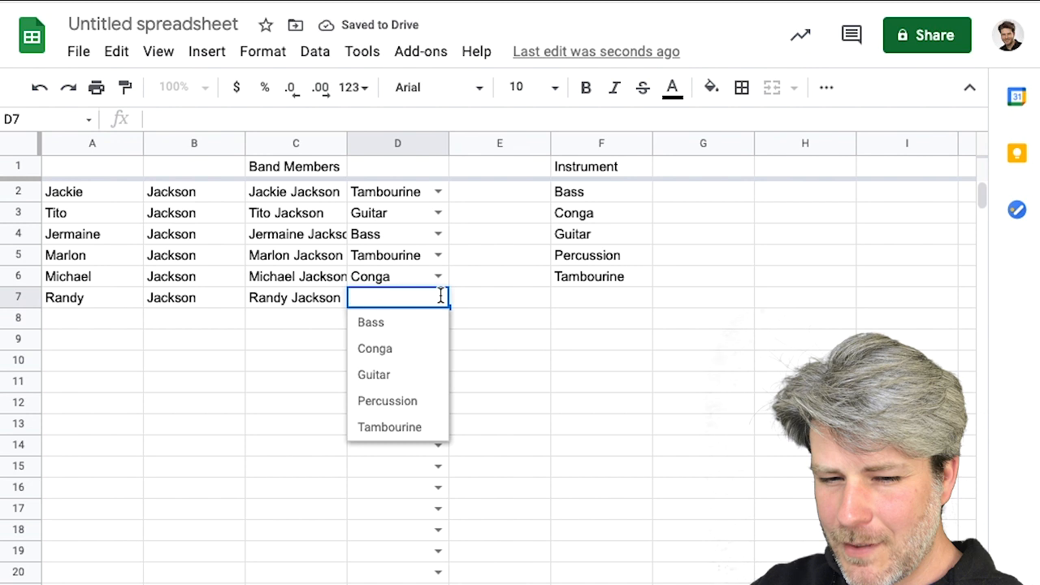
{"action": "left_click", "coordinate": [367, 402]}
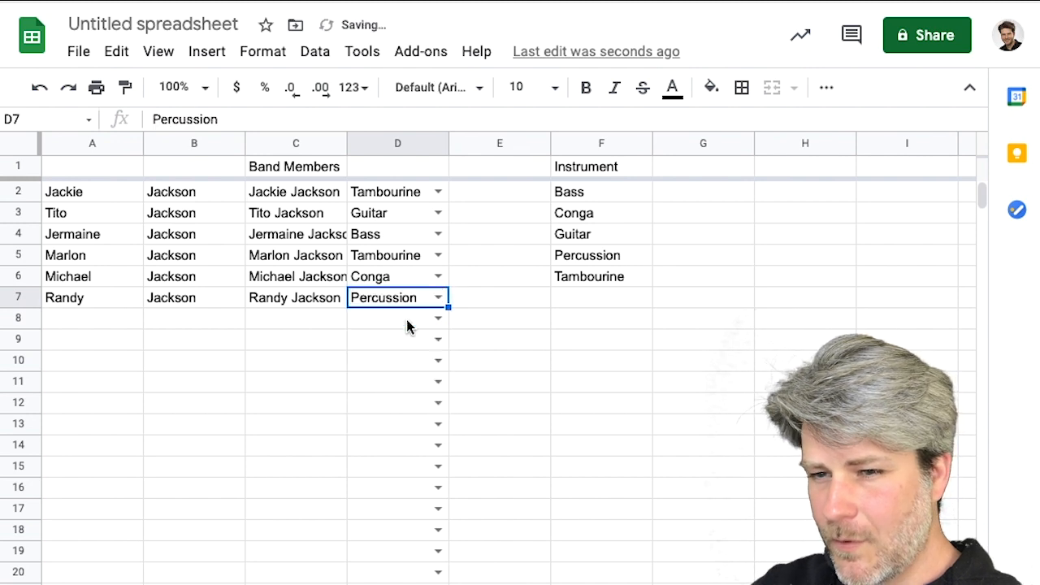
Fit column C's width to its full names and add Dee Dee, Johnny, Tommy and Joey Ramone in C8:C11.
{"action": "left_click_drag", "start_coordinate": [346, 146], "coordinate": [383, 149]}
{"action": "double_click", "coordinate": [384, 152]}
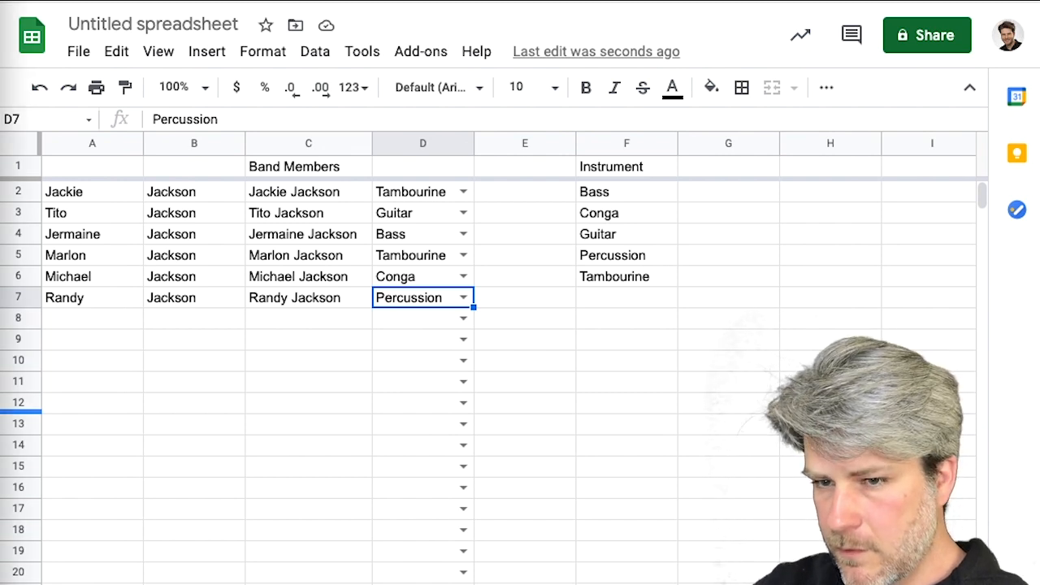
{"action": "left_click", "coordinate": [318, 324]}
{"action": "type", "text": "Dee Dee Ramone Johnny Ramone Tommy Ramone Joey Ramone"}
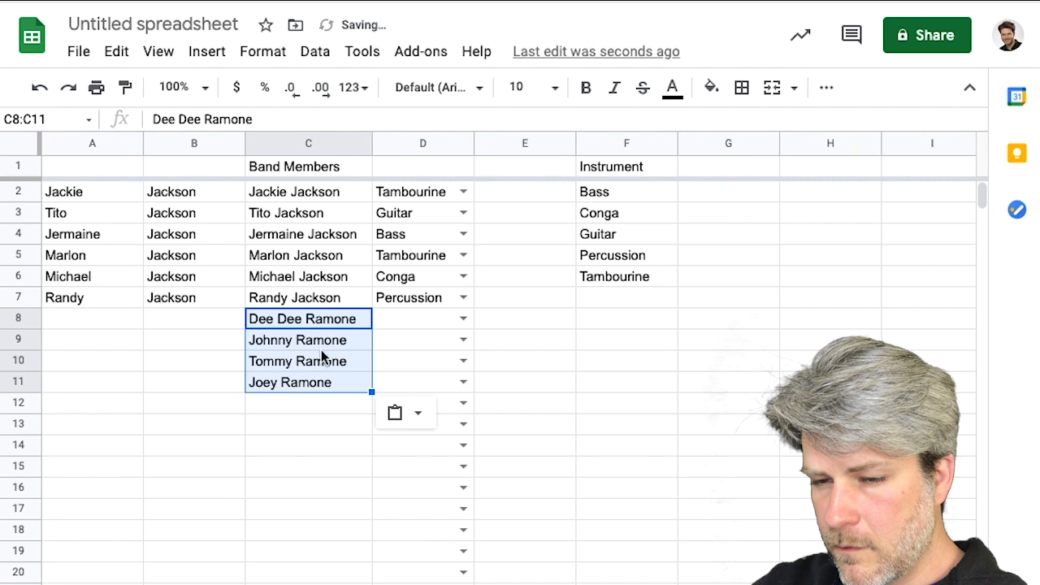
Assign Bass to Dee Dee Ramone in D8 and Guitar to Johnny Ramone in D9.
{"action": "left_click", "coordinate": [463, 319]}
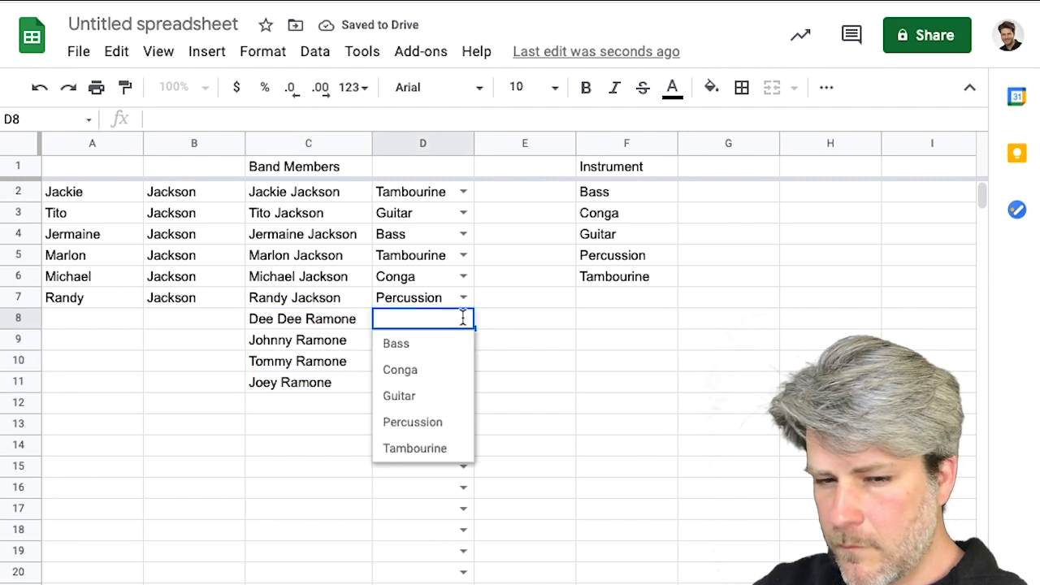
{"action": "left_click", "coordinate": [417, 346]}
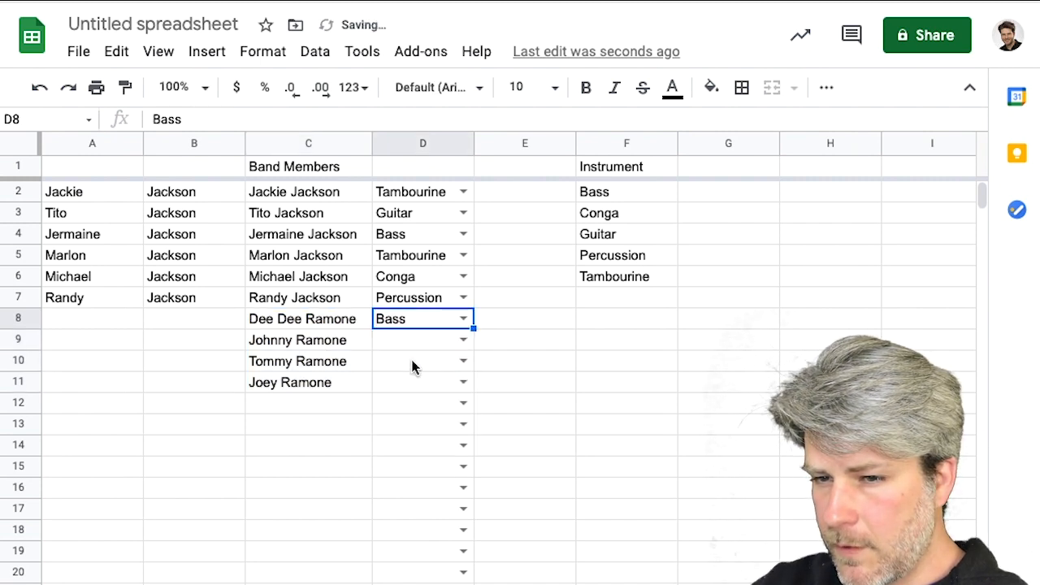
{"action": "left_click", "coordinate": [469, 339]}
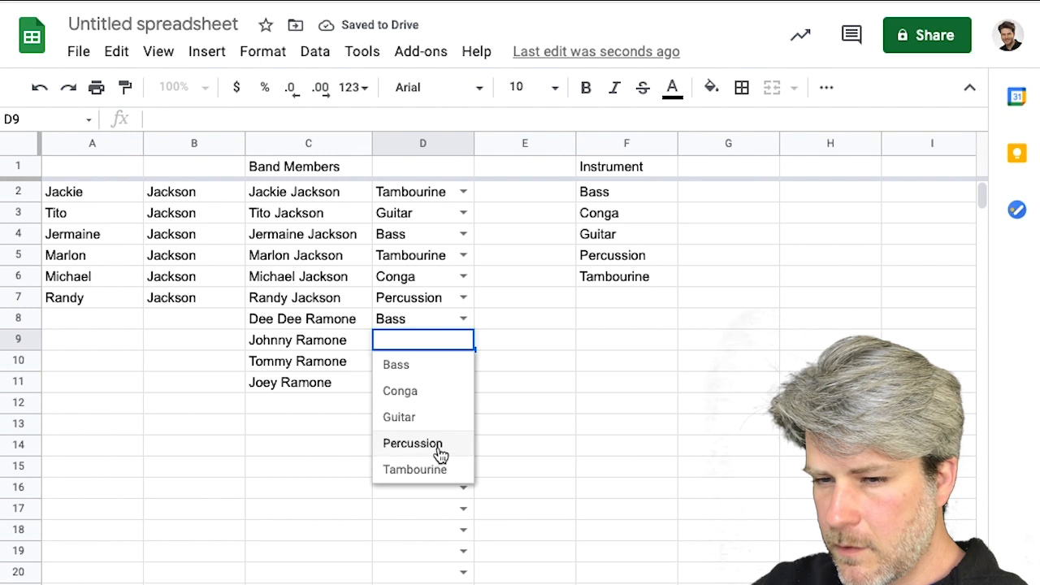
{"action": "left_click", "coordinate": [410, 422]}
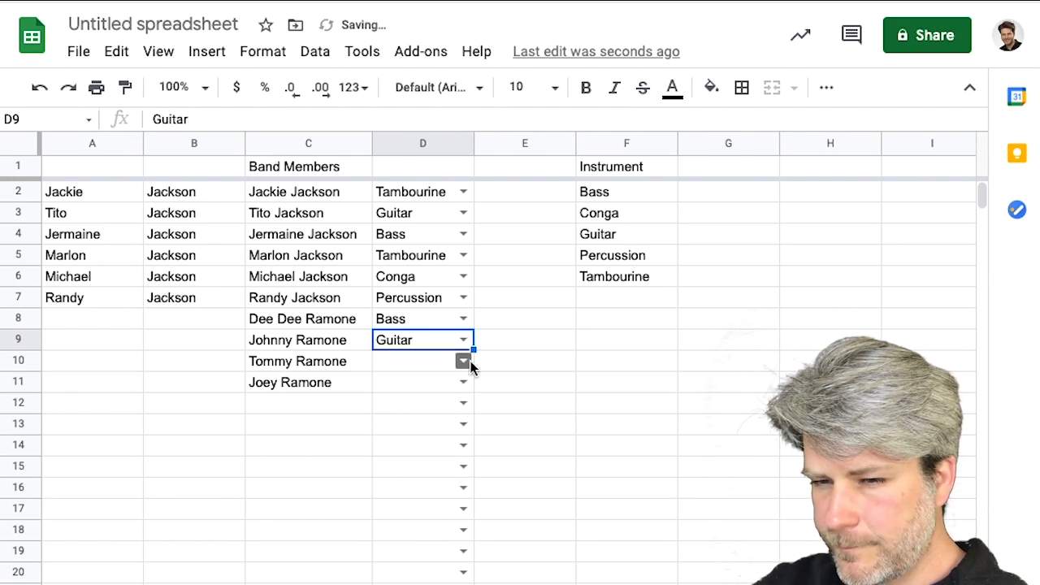
Add Drums to the instrument list in F7 and choose it for Tommy Ramone in D10.
{"action": "left_click", "coordinate": [461, 363]}
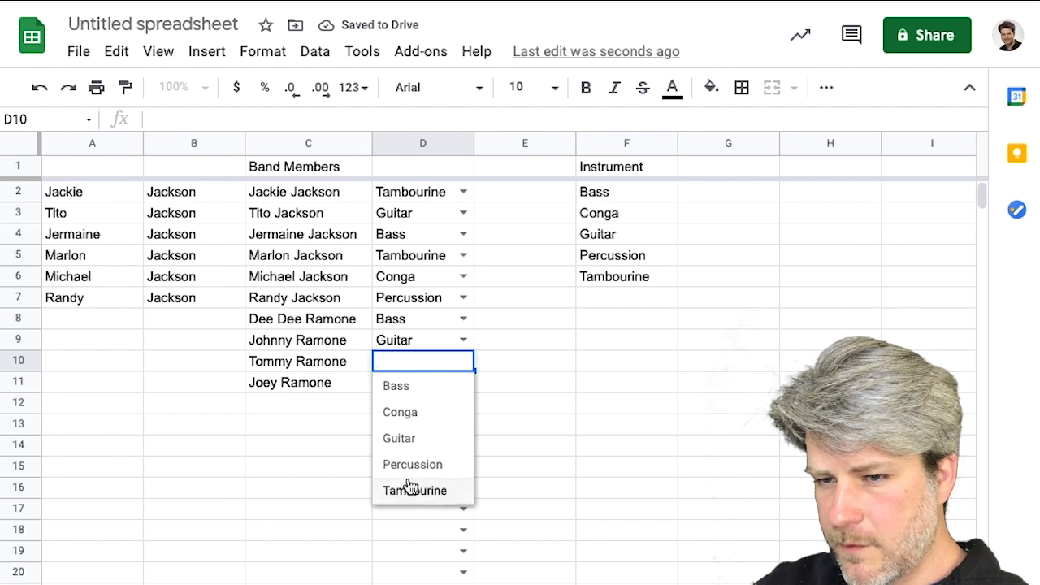
{"action": "left_click", "coordinate": [594, 301]}
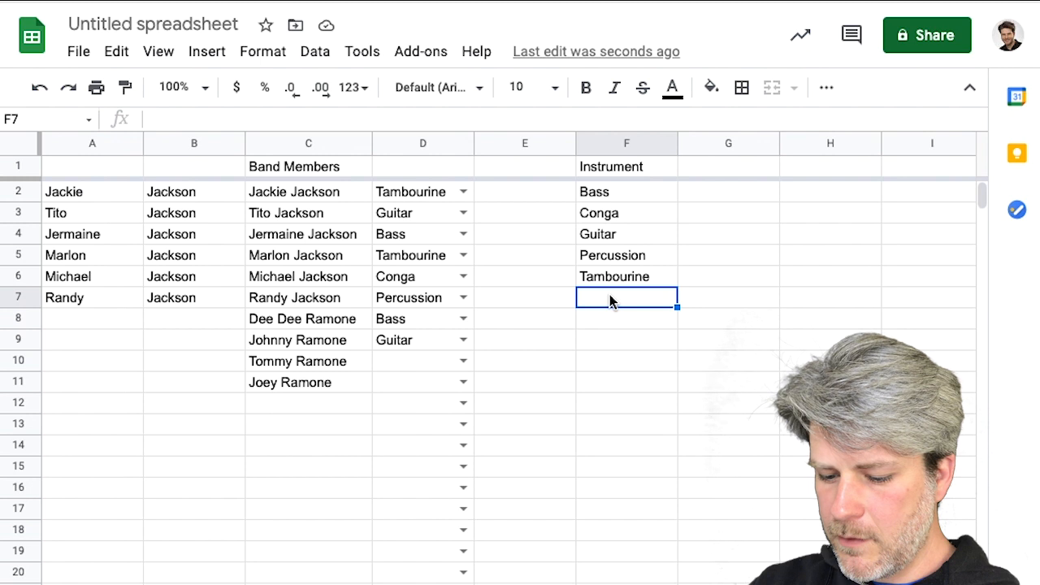
{"action": "type", "text": "Drums"}
{"action": "key", "text": "Return"}
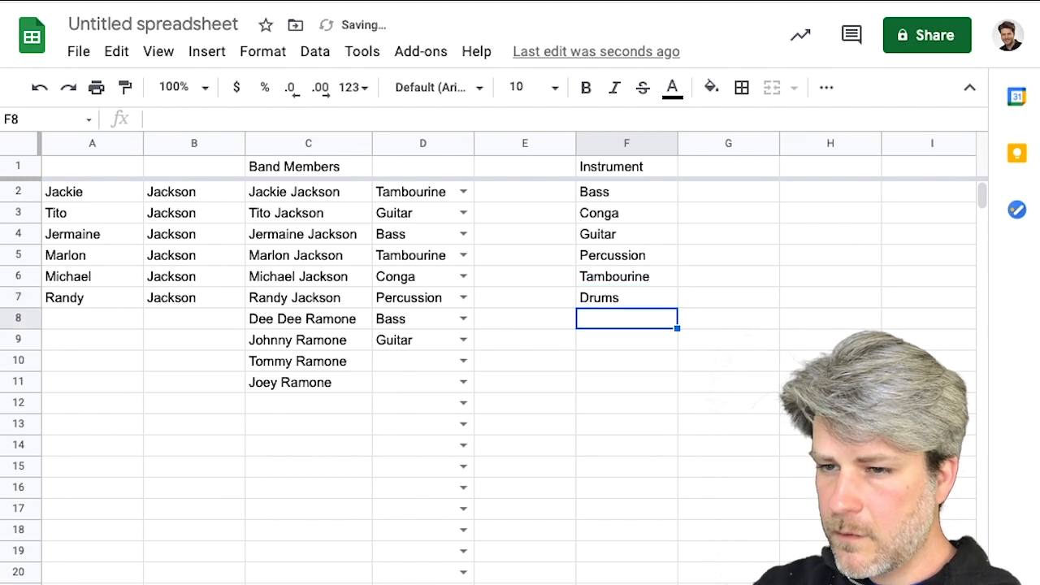
{"action": "left_click", "coordinate": [462, 360]}
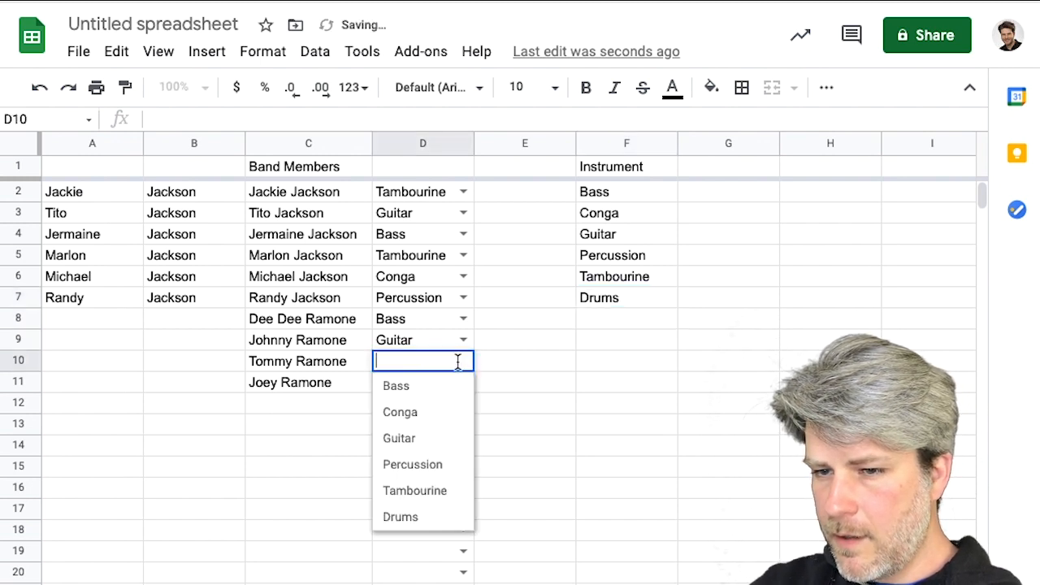
{"action": "left_click", "coordinate": [415, 518]}
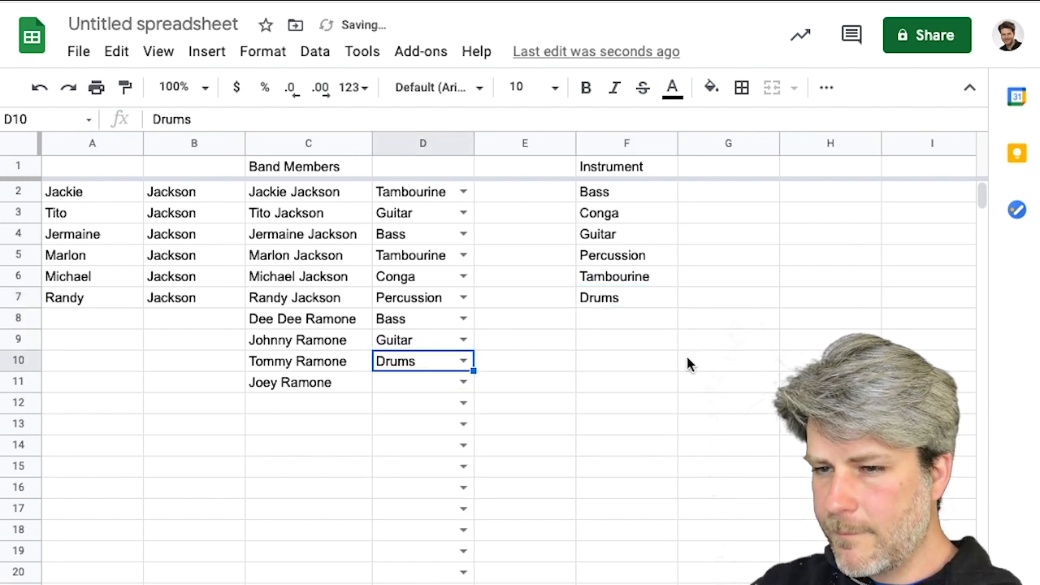
Add Flute to the instrument list in F8 and check the choices offered by the D10 dropdown.
{"action": "left_click", "coordinate": [615, 322]}
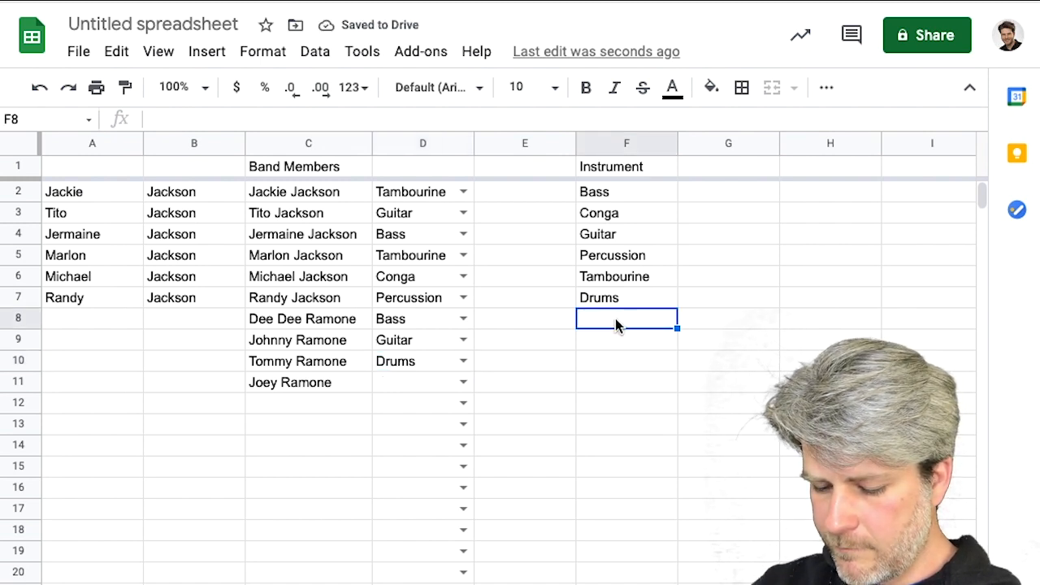
{"action": "type", "text": "Flute"}
{"action": "key", "text": "Return"}
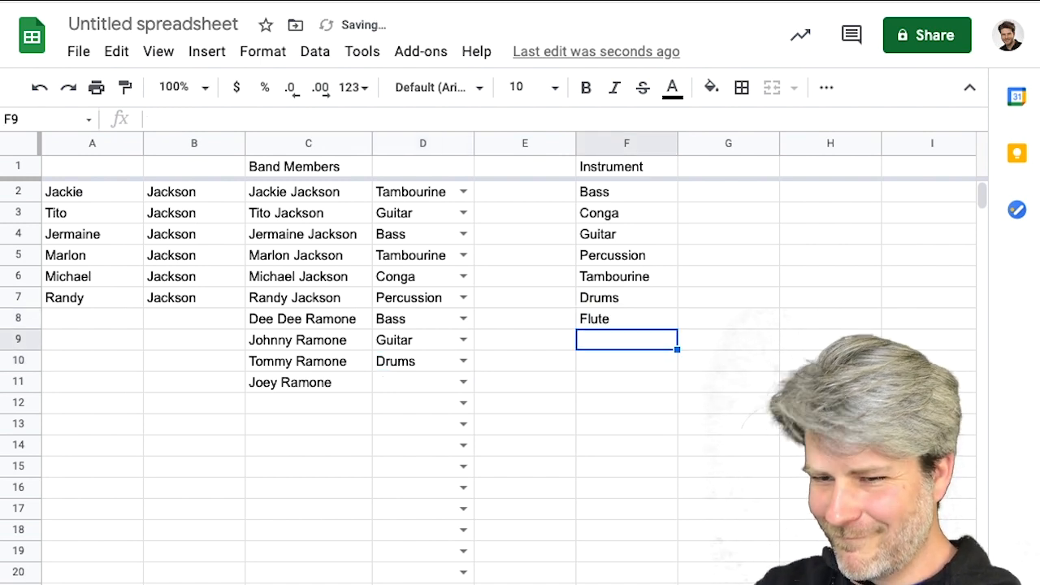
{"action": "left_click", "coordinate": [463, 363]}
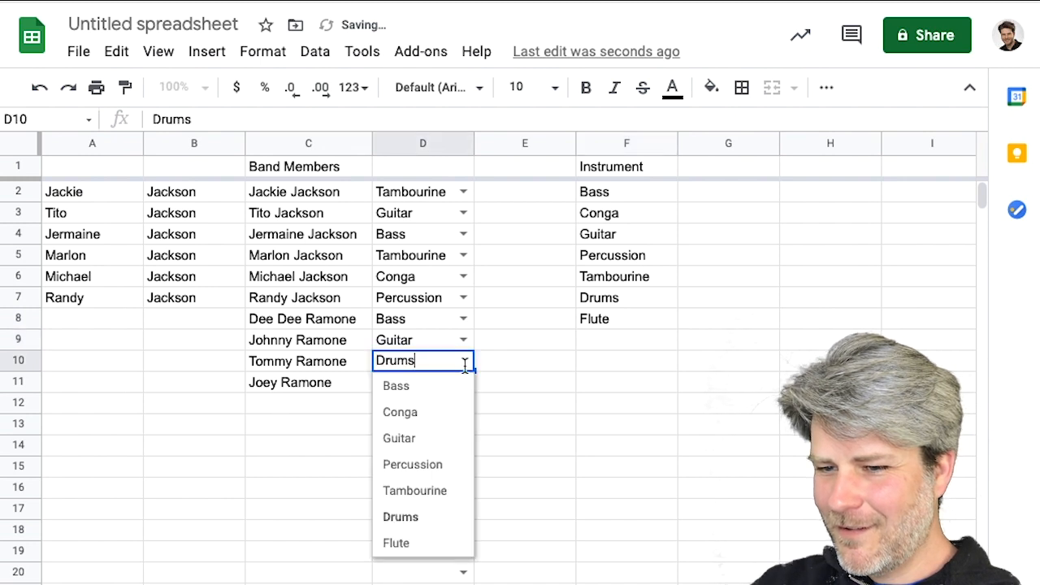
{"action": "left_click", "coordinate": [630, 381]}
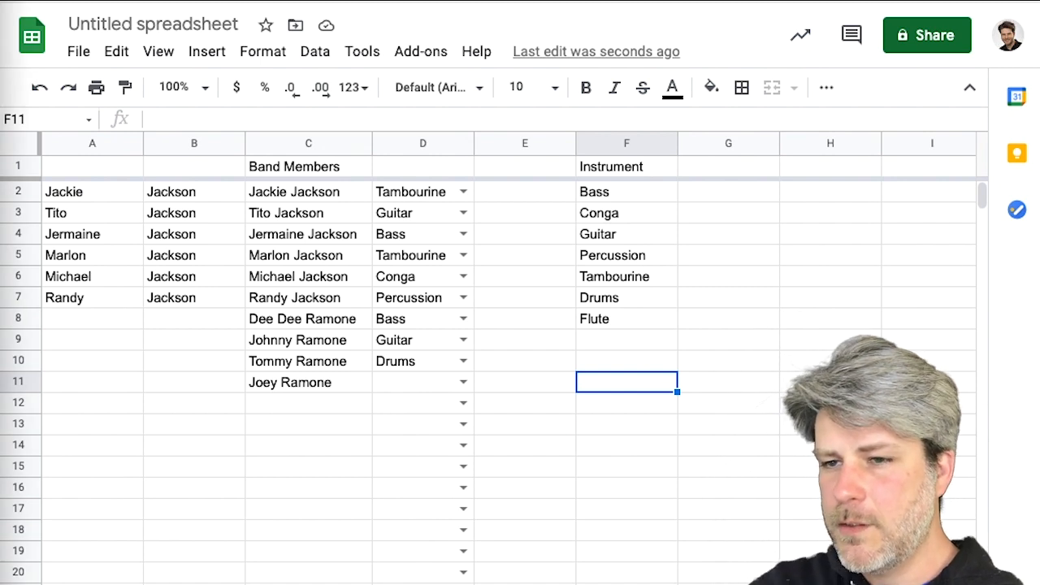
Create a conditional formatting rule for column D that fills cells light yellow if they are empty.
{"action": "left_click", "coordinate": [420, 144]}
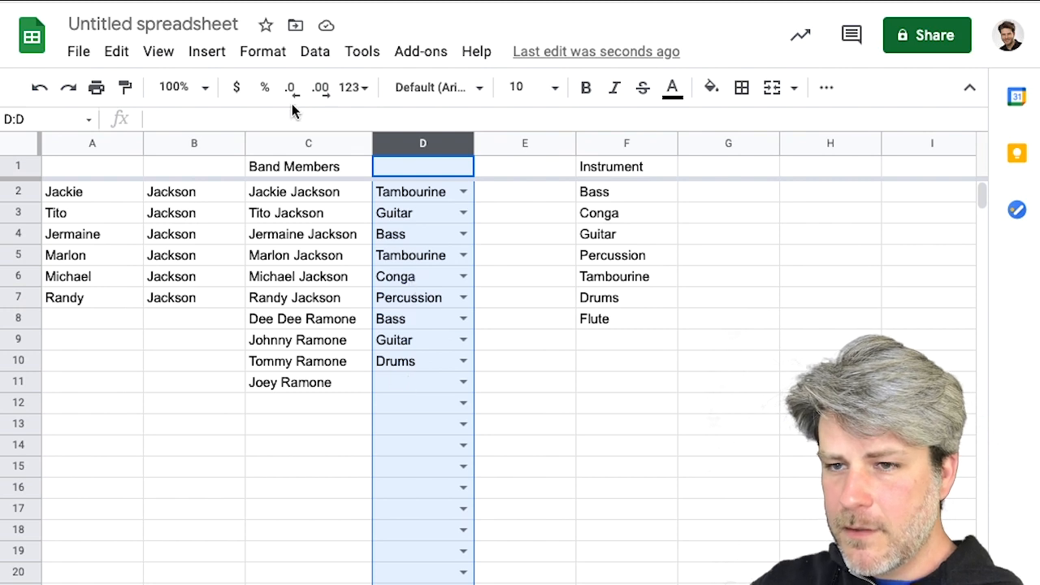
{"action": "left_click", "coordinate": [263, 52]}
{"action": "left_click", "coordinate": [274, 528]}
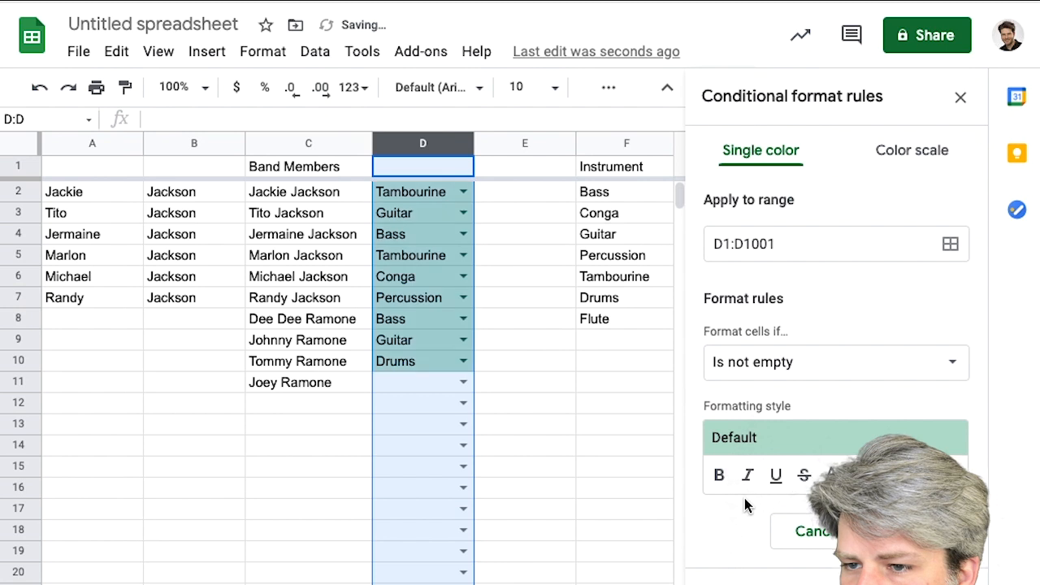
{"action": "left_click", "coordinate": [788, 368]}
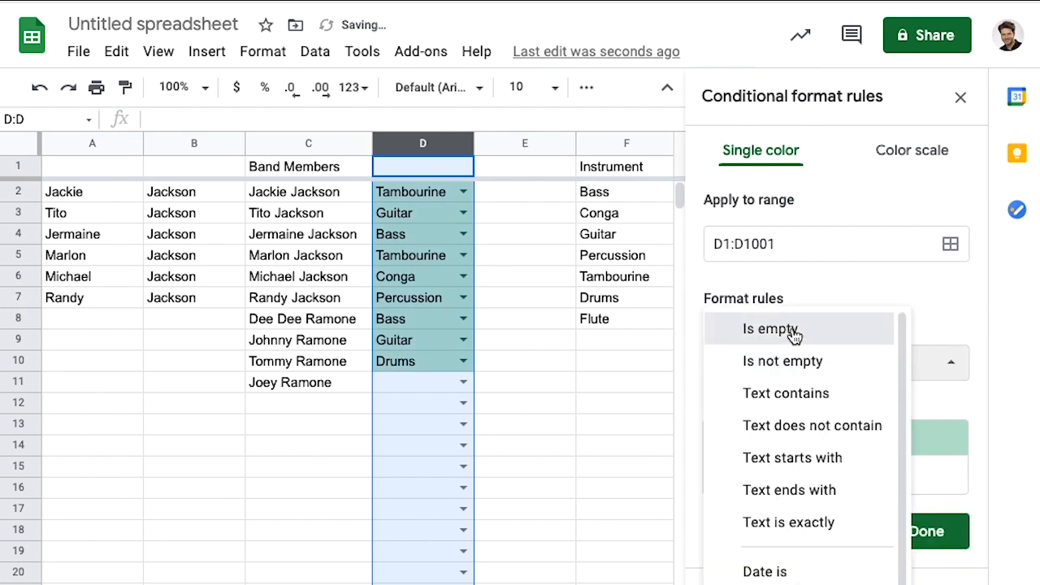
{"action": "left_click", "coordinate": [793, 333]}
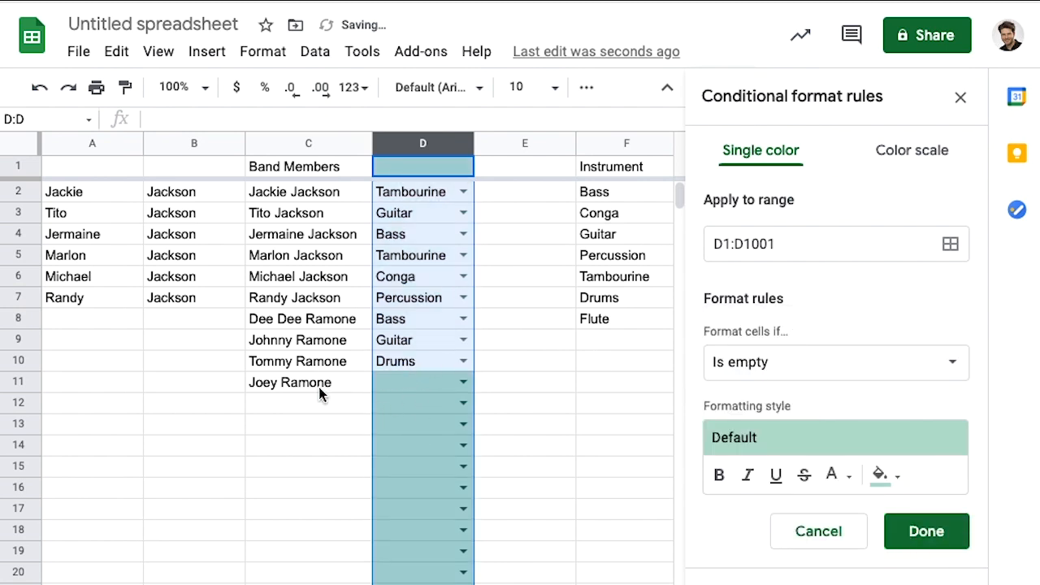
{"action": "left_click", "coordinate": [884, 474]}
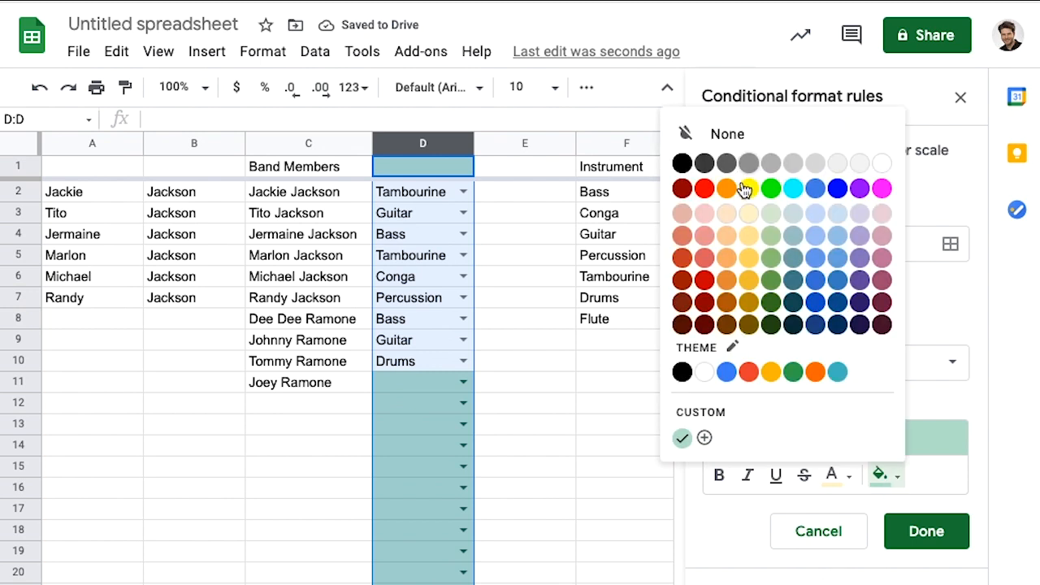
{"action": "left_click", "coordinate": [768, 215]}
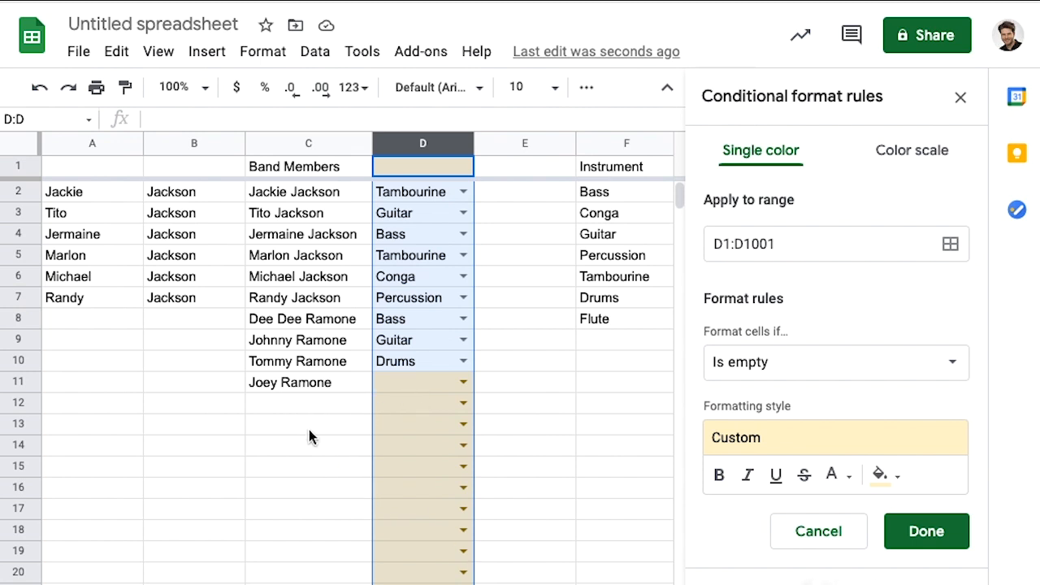
Change the column D rule's condition to the custom formula =and(c1<>"",d1="") and save the rule.
{"action": "left_click", "coordinate": [780, 370]}
{"action": "scroll", "coordinate": [819, 372], "scroll_direction": "down", "scroll_amount": 3}
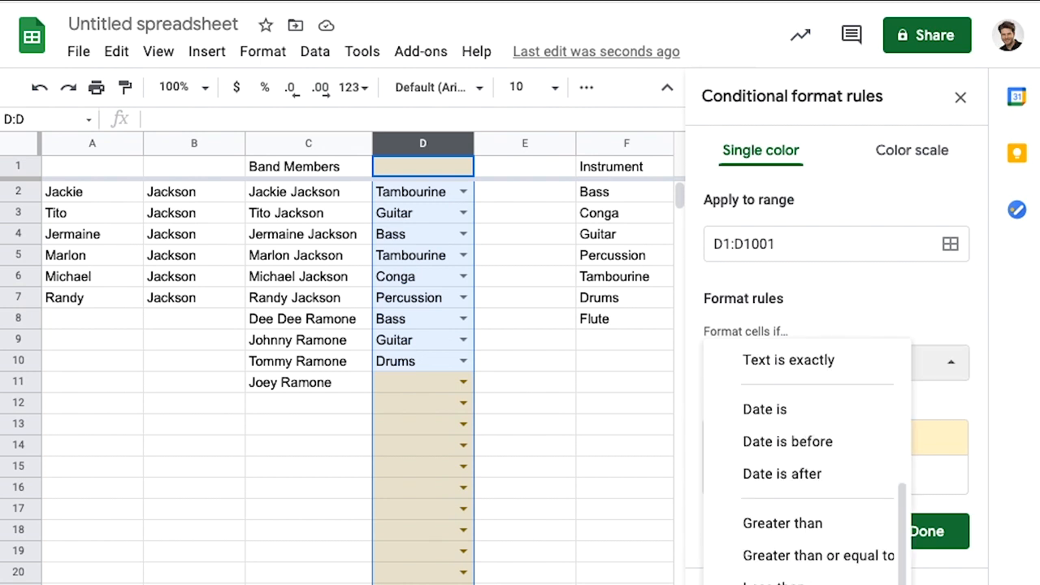
{"action": "left_click", "coordinate": [812, 583]}
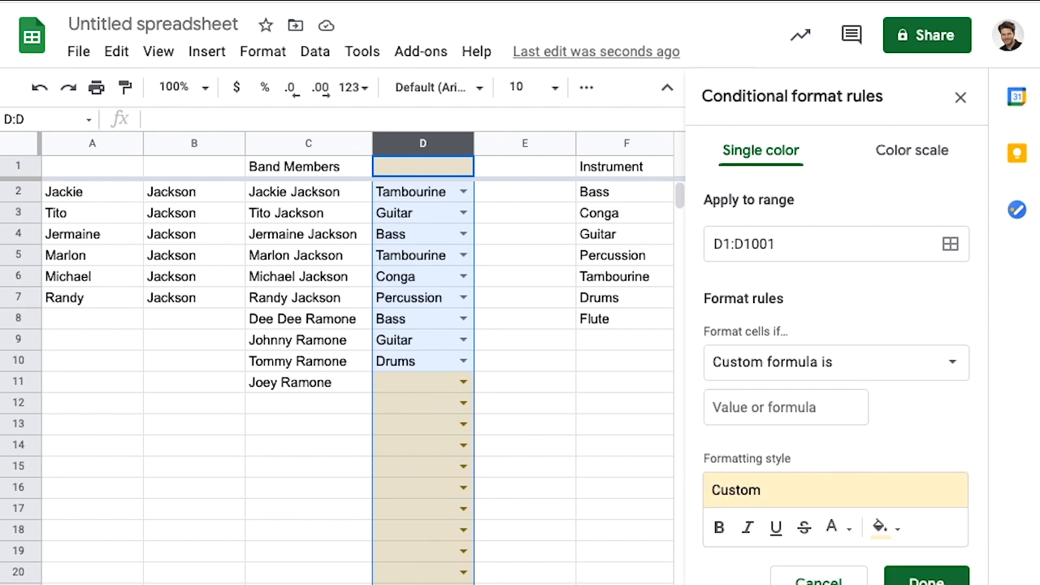
{"action": "left_click", "coordinate": [739, 407]}
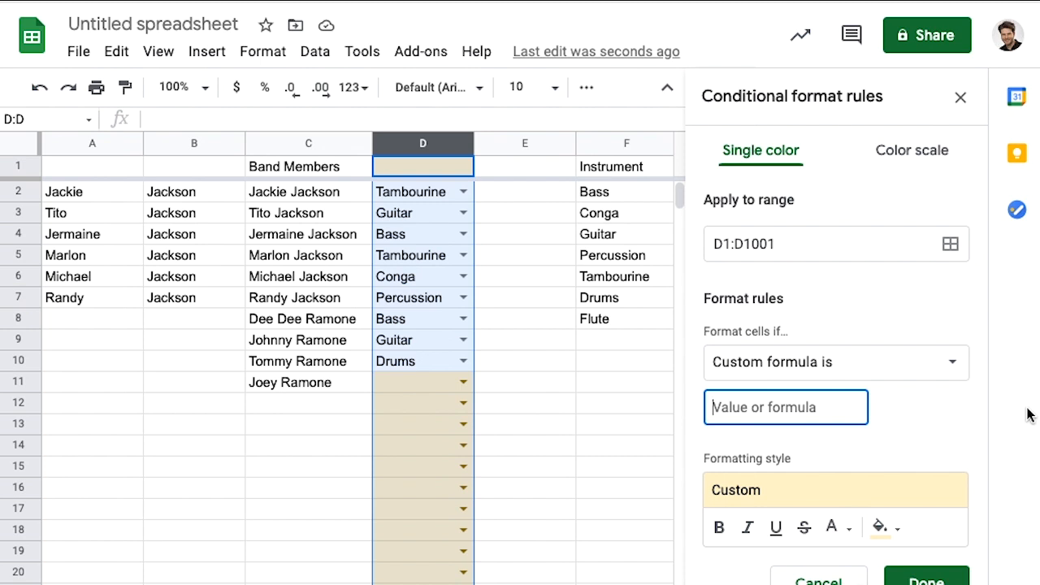
{"action": "type", "text": "=and("}
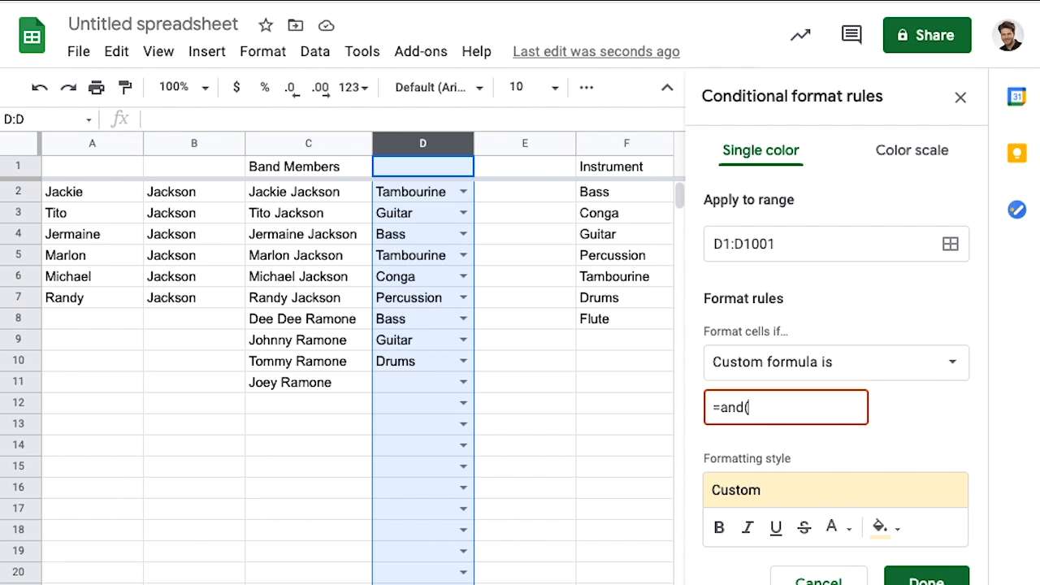
{"action": "type", "text": "c1<>"}
{"action": "type", "text": "\"\",d1=\"\")"}
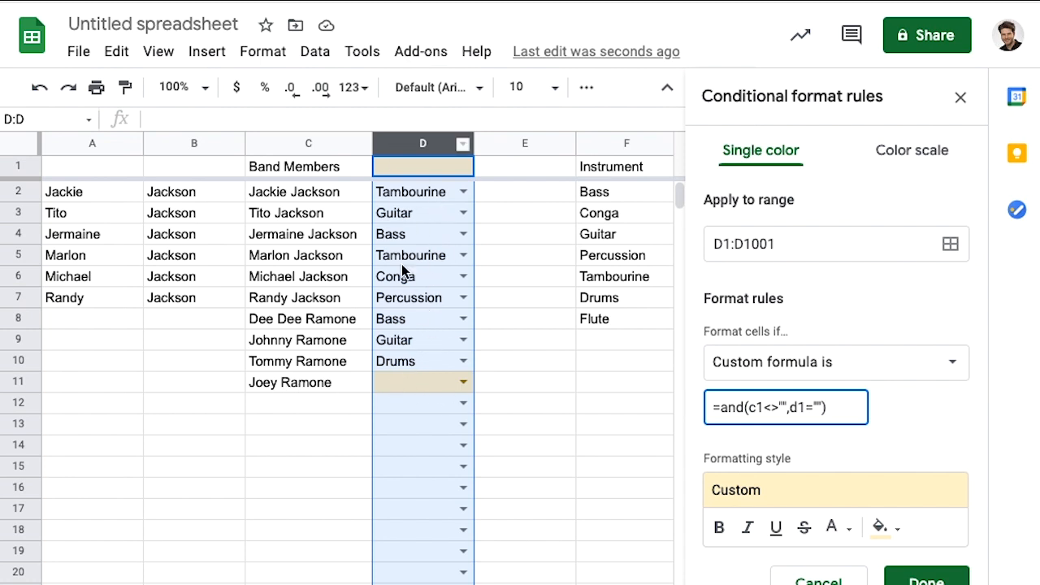
{"action": "left_click", "coordinate": [926, 579]}
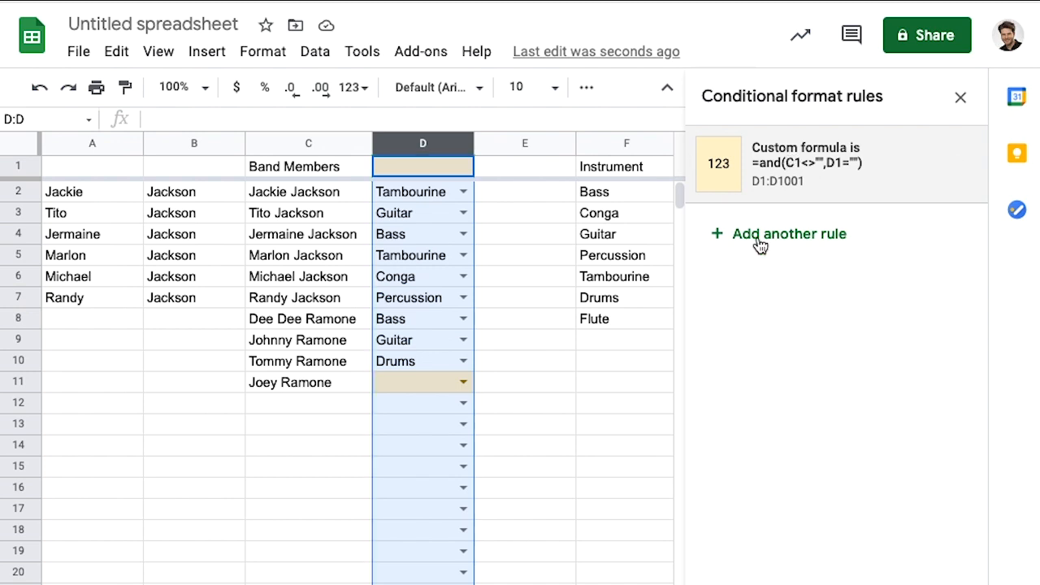
Add another conditional formatting rule from D1 with a custom formula condition, white fill and bold text.
{"action": "left_click", "coordinate": [397, 169]}
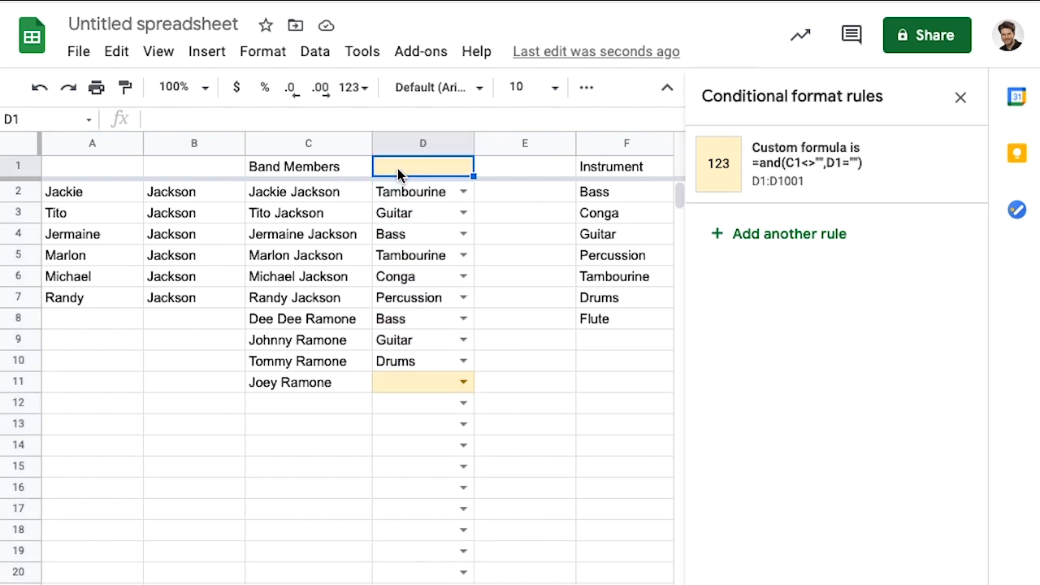
{"action": "left_click", "coordinate": [781, 241]}
{"action": "left_click", "coordinate": [795, 374]}
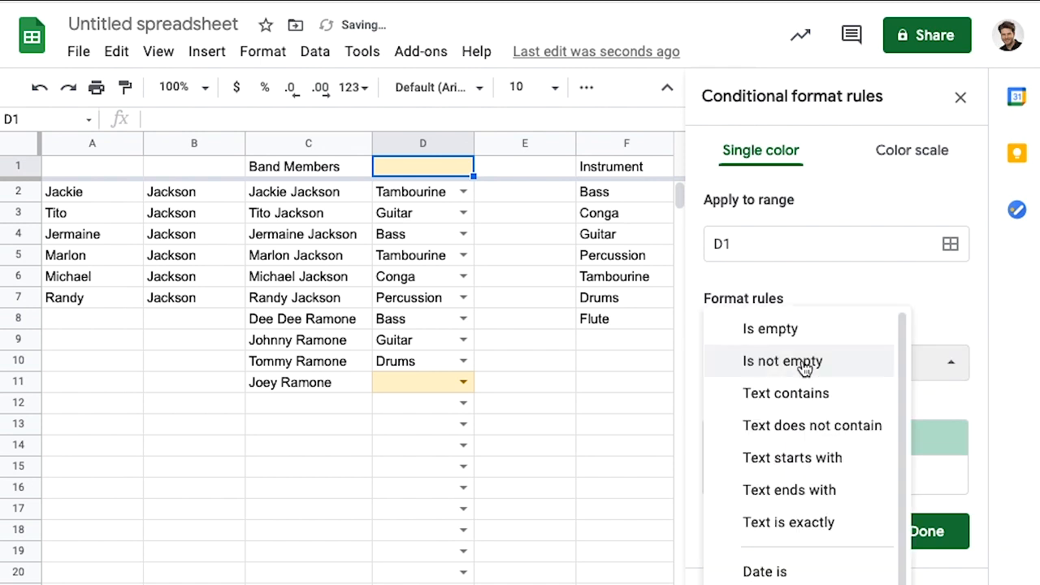
{"action": "scroll", "coordinate": [805, 367], "scroll_direction": "down", "scroll_amount": 3}
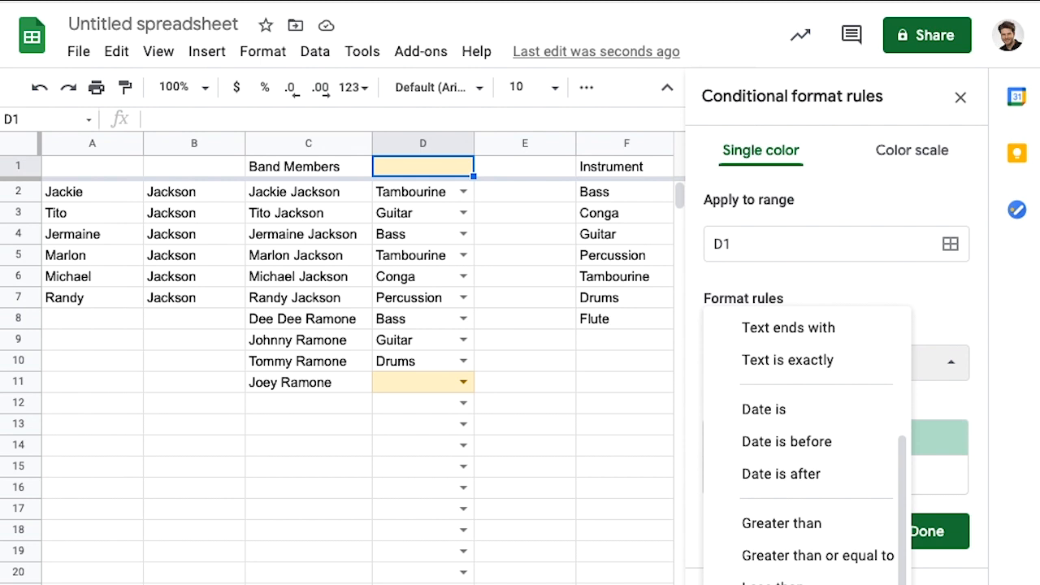
{"action": "left_click", "coordinate": [788, 582]}
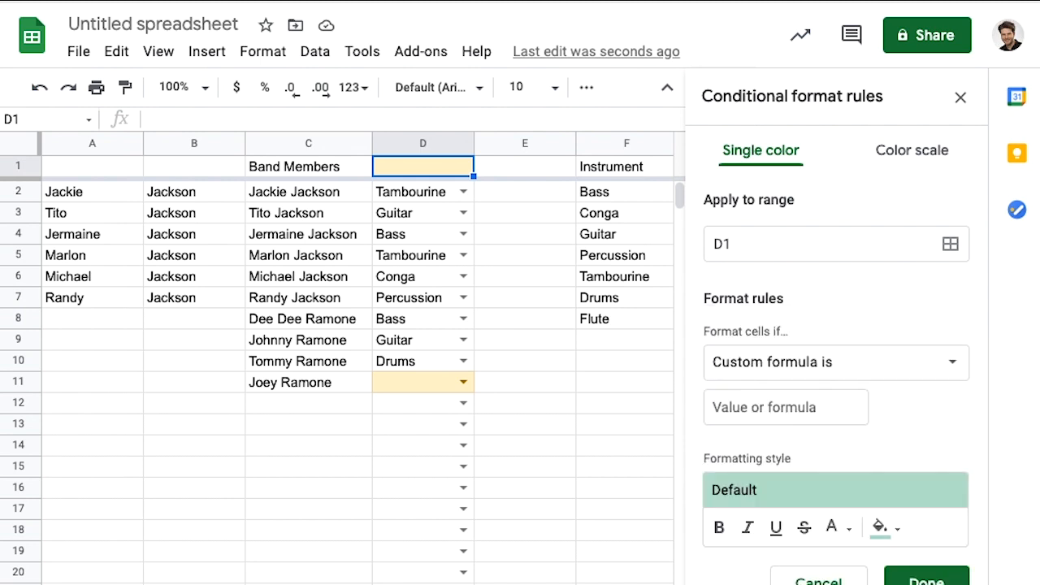
{"action": "left_click", "coordinate": [887, 538]}
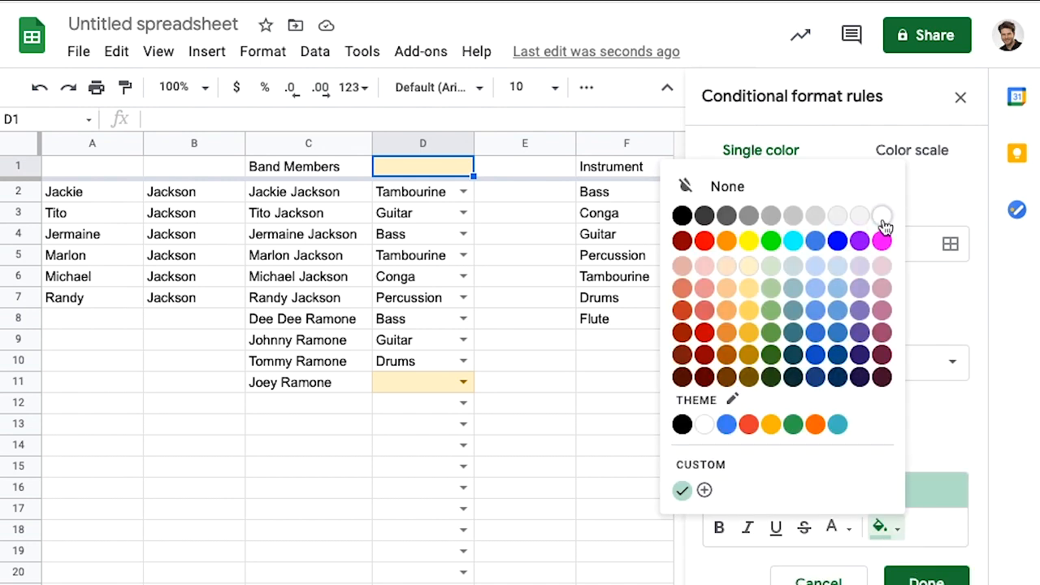
{"action": "left_click", "coordinate": [886, 218]}
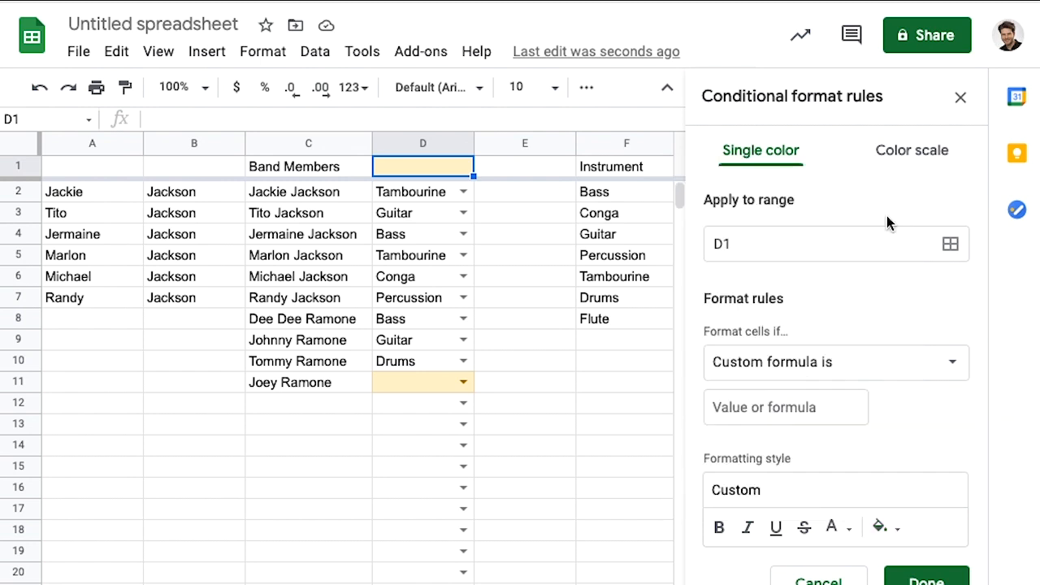
{"action": "left_click", "coordinate": [719, 530]}
Enter =row(d1)=1 as the custom formula of the bold, white-fill rule.
{"action": "left_click", "coordinate": [782, 413]}
{"action": "type", "text": "="}
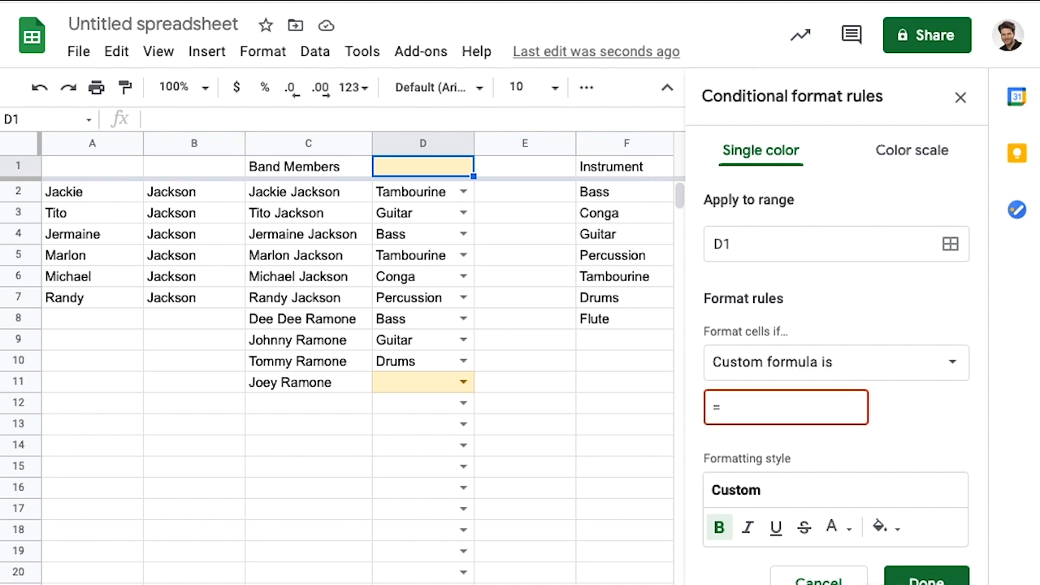
{"action": "type", "text": "row("}
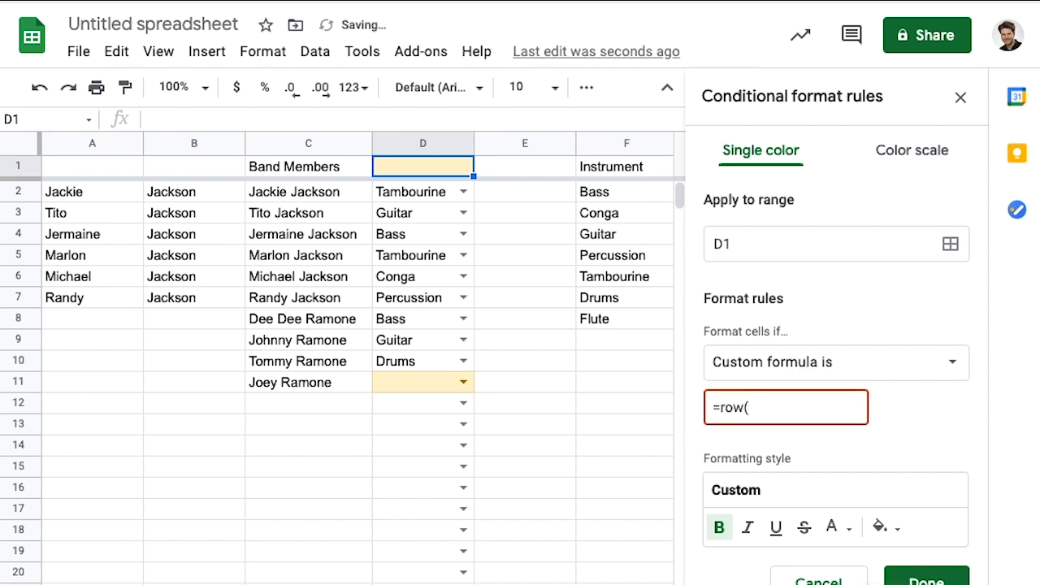
{"action": "type", "text": "d1"}
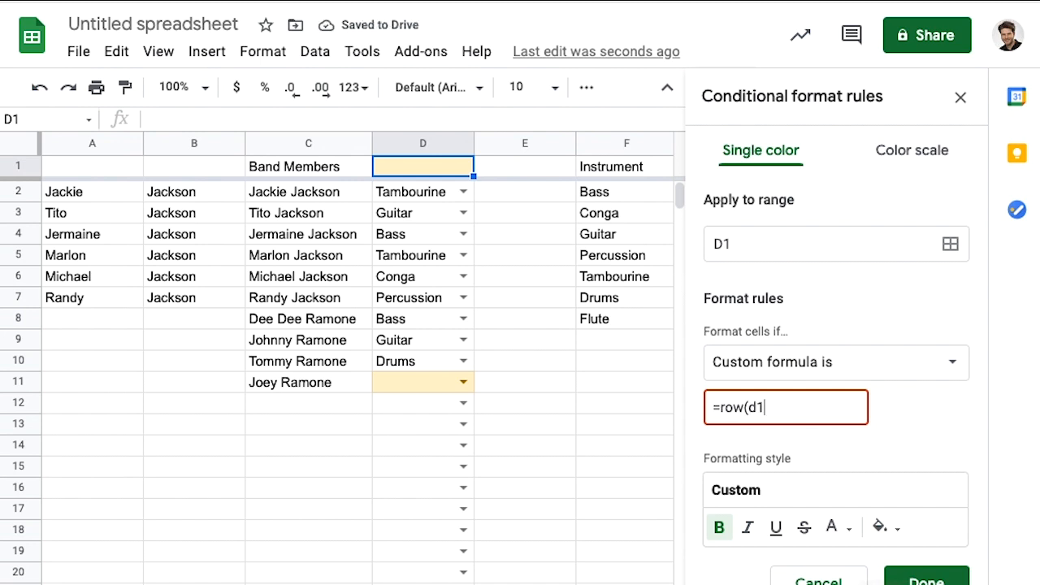
{"action": "type", "text": ")=1"}
{"action": "key", "text": "Return"}
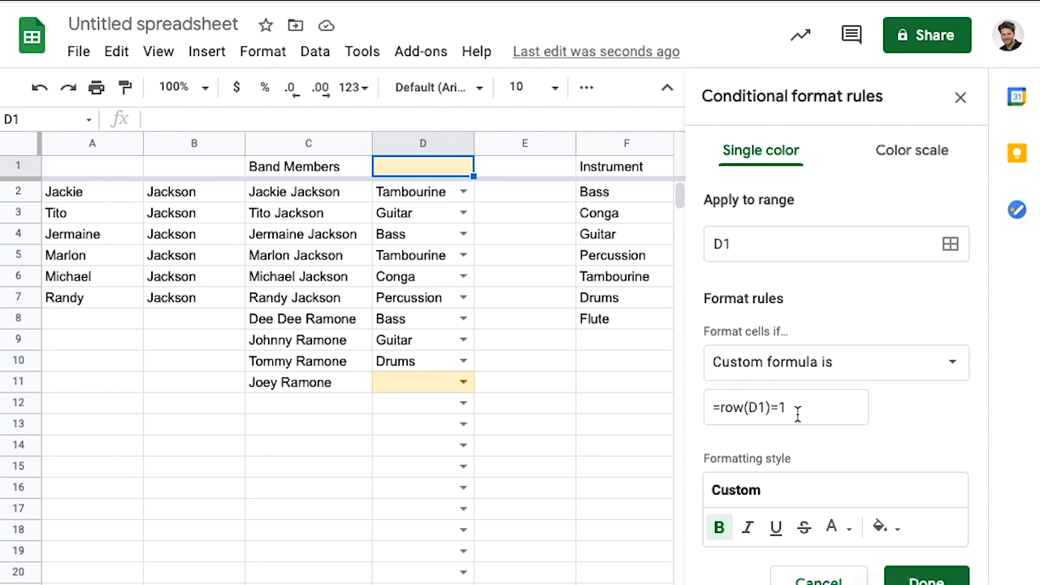
Change the bold header rule's range to columns C:D and save the rule.
{"action": "left_click", "coordinate": [742, 243]}
{"action": "left_click", "coordinate": [949, 244]}
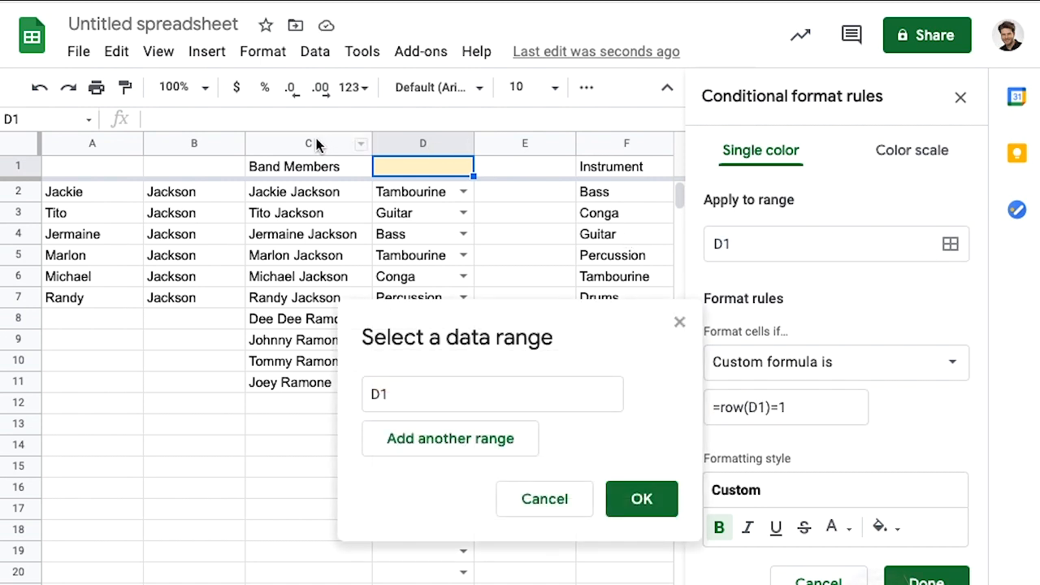
{"action": "left_click_drag", "start_coordinate": [317, 144], "coordinate": [414, 140]}
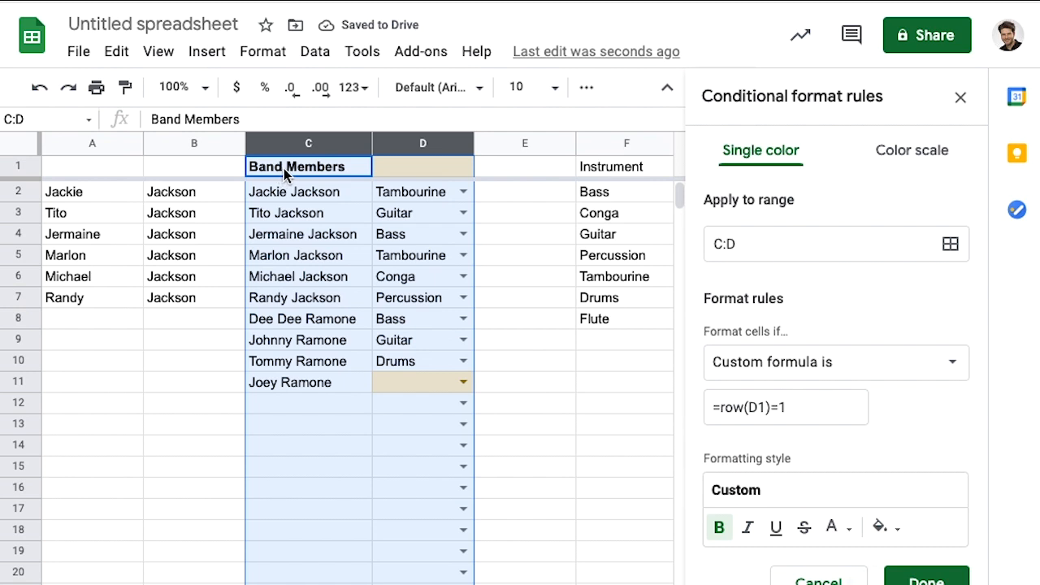
{"action": "left_click", "coordinate": [626, 169]}
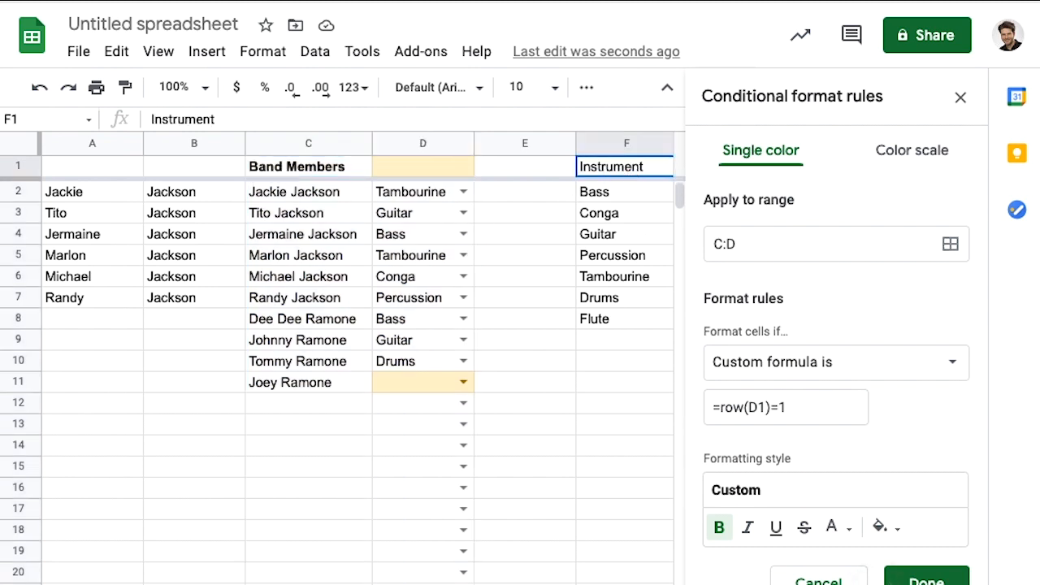
{"action": "left_click", "coordinate": [925, 581]}
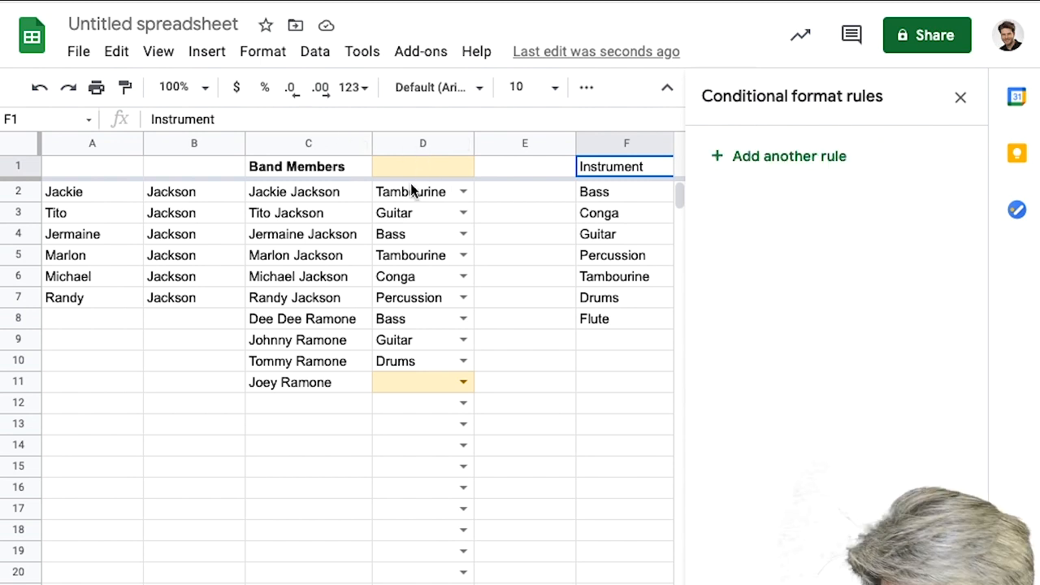
Reorder column D's conditional formatting rules so the =row(D1)=1 rule comes before the missing-instrument rule.
{"action": "left_click", "coordinate": [379, 169]}
{"action": "left_click", "coordinate": [409, 143]}
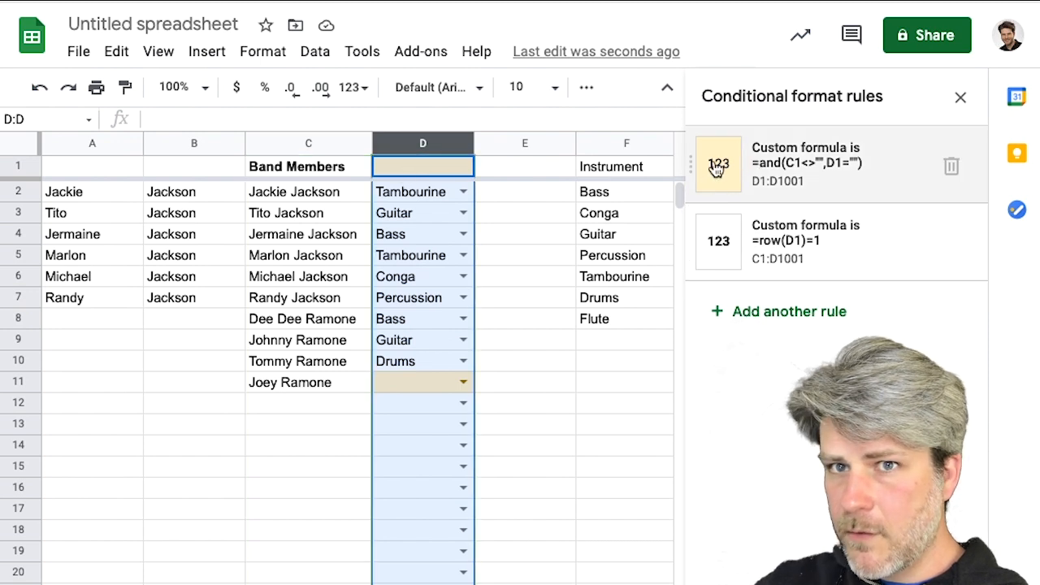
{"action": "left_click_drag", "start_coordinate": [692, 177], "coordinate": [691, 236]}
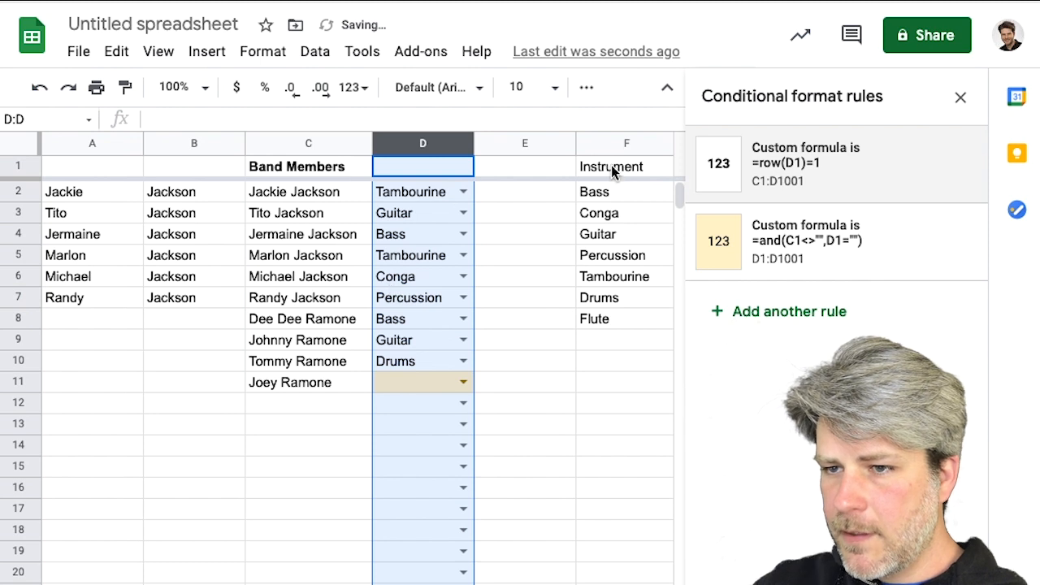
Copy the Instrument header from F1 into D1.
{"action": "left_click", "coordinate": [610, 169]}
{"action": "key", "text": "ctrl+c"}
{"action": "left_click", "coordinate": [410, 169]}
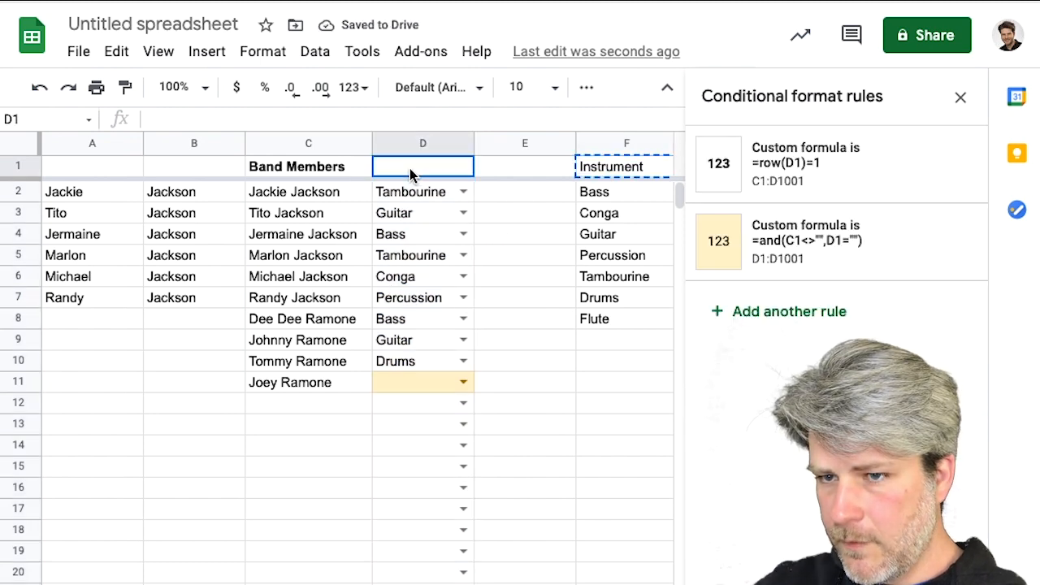
{"action": "key", "text": "ctrl+v"}
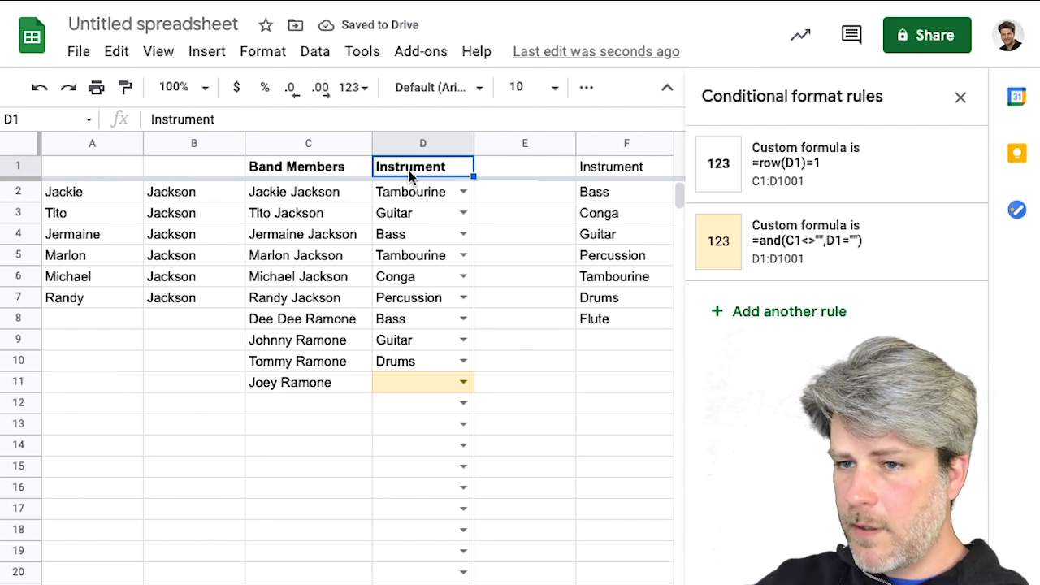
Begin an array formula in E1 that returns "Title" for the first row: =ARRAYFORMULA(if(ROW(C:C)=1,"Title",.
{"action": "left_click", "coordinate": [501, 169]}
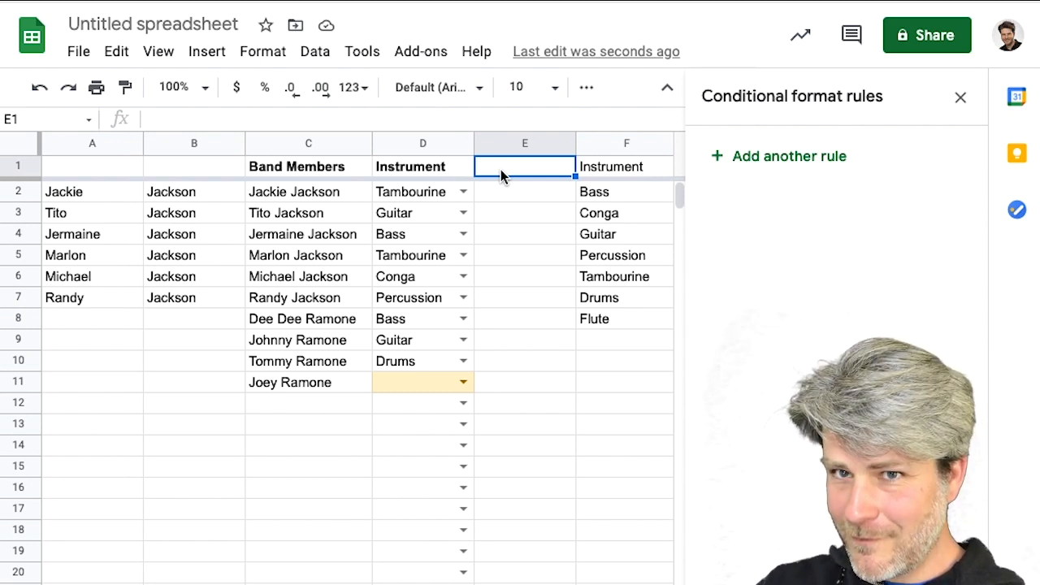
{"action": "type", "text": "="}
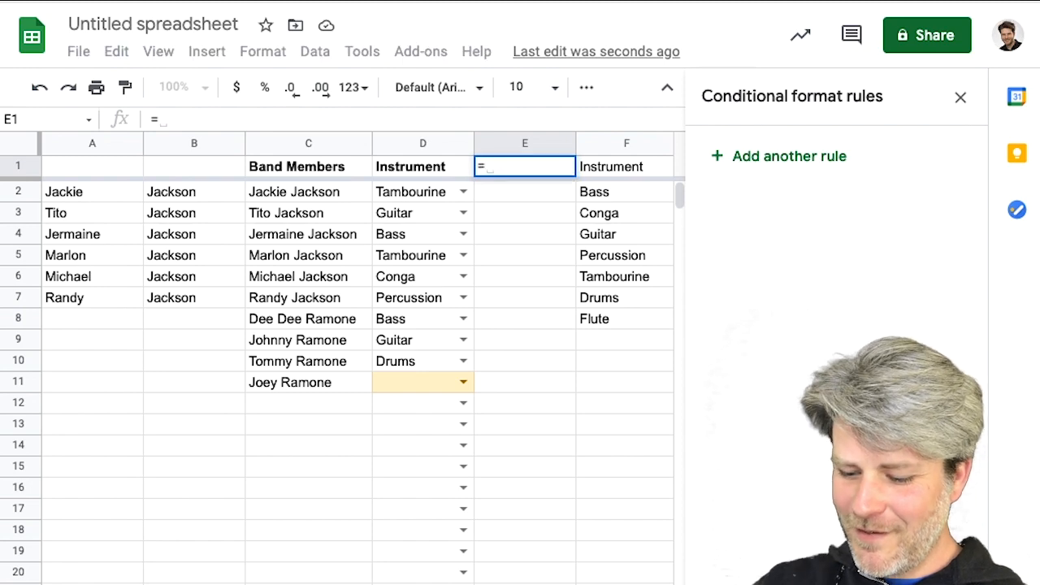
{"action": "type", "text": "ar"}
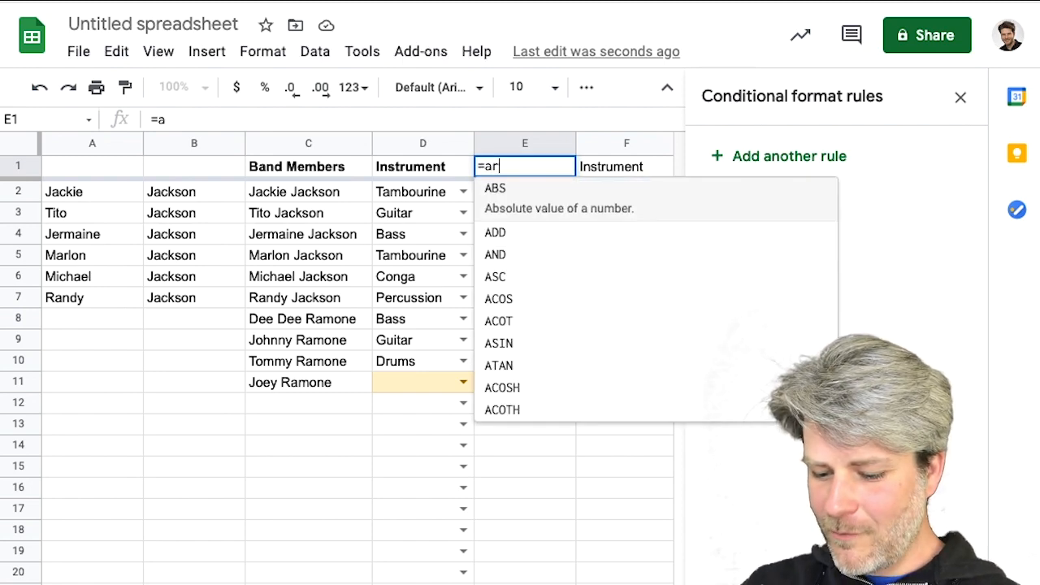
{"action": "type", "text": "ray"}
{"action": "key", "text": "Tab"}
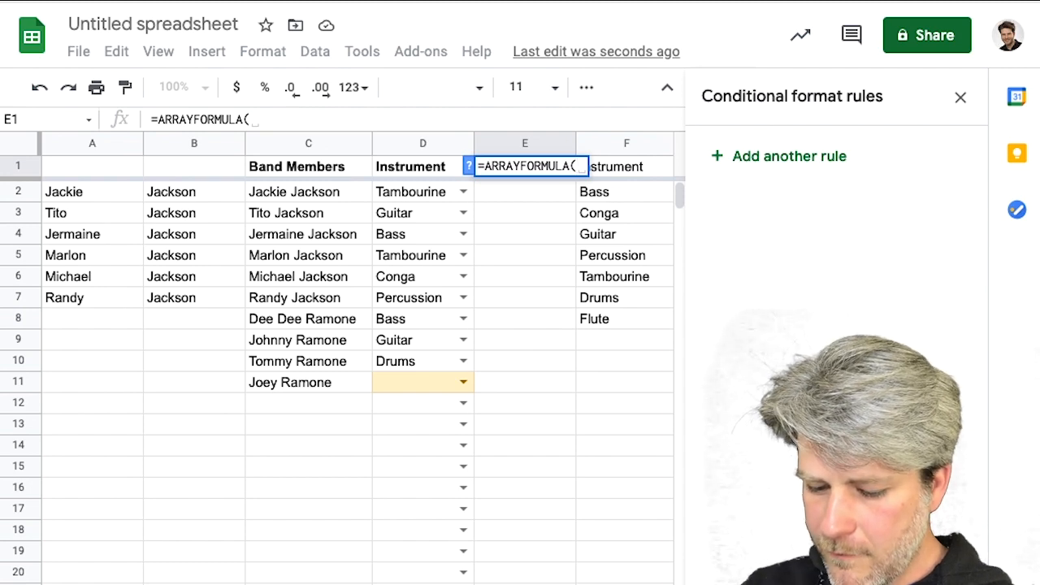
{"action": "type", "text": "if(row"}
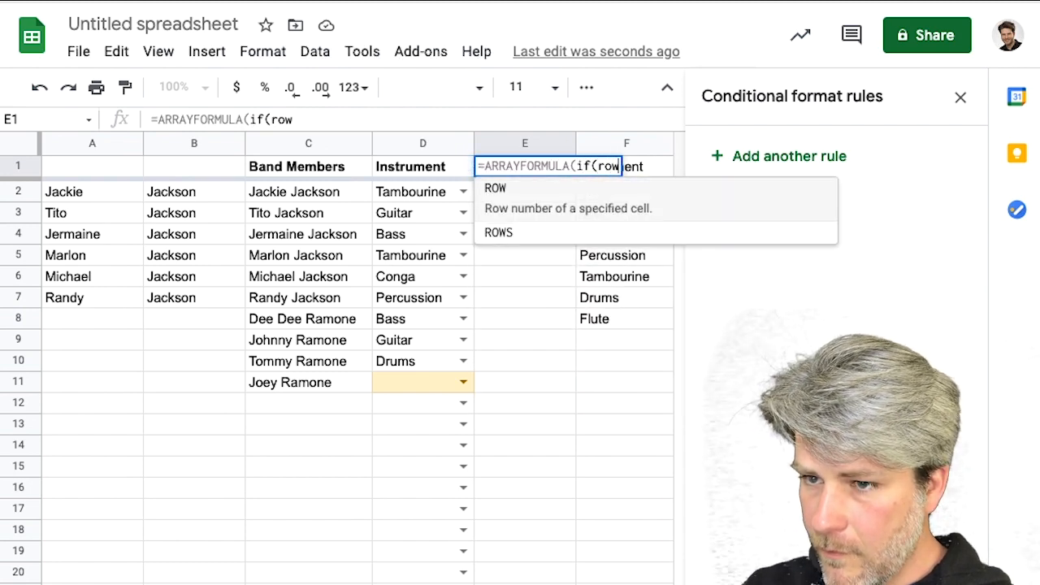
{"action": "key", "text": "Tab"}
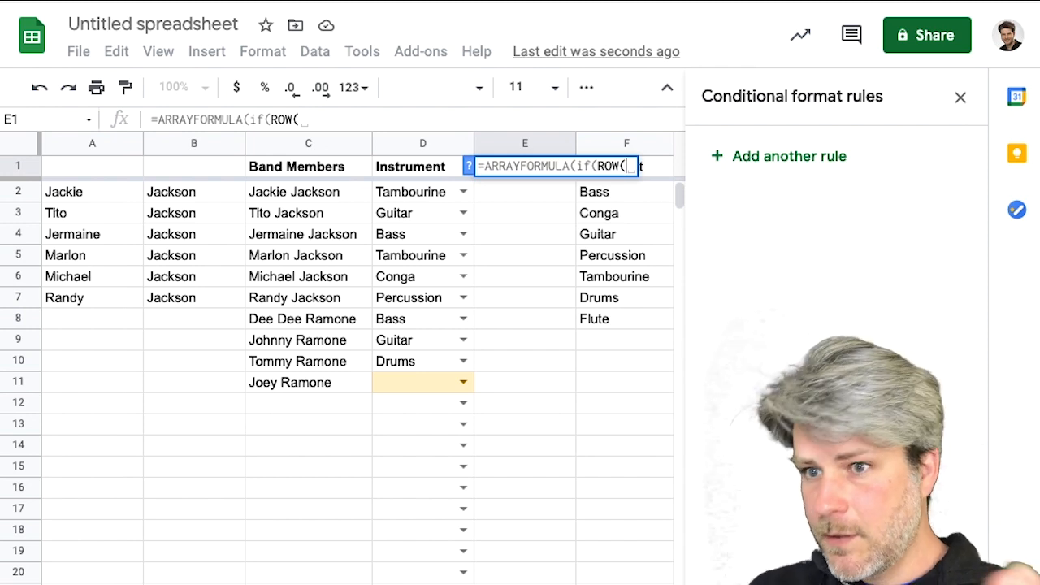
{"action": "left_click", "coordinate": [308, 149]}
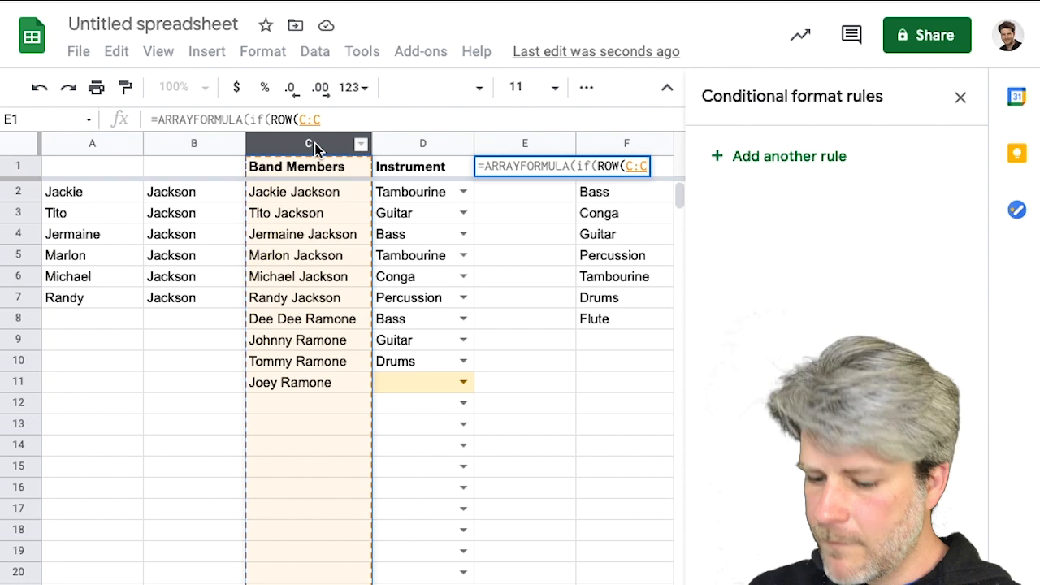
{"action": "type", "text": ")=1"}
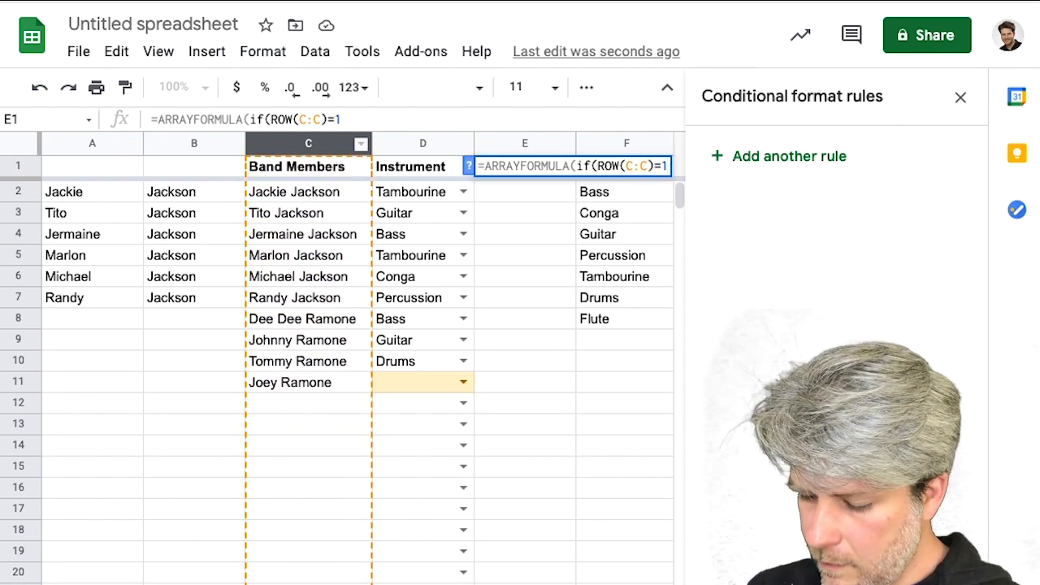
{"action": "type", "text": ","}
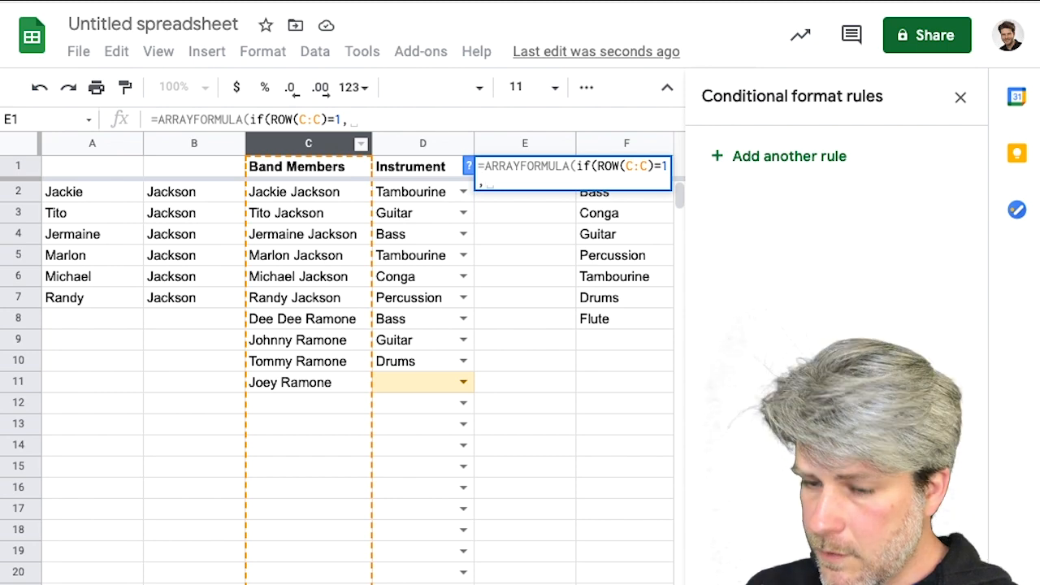
{"action": "type", "text": "\""}
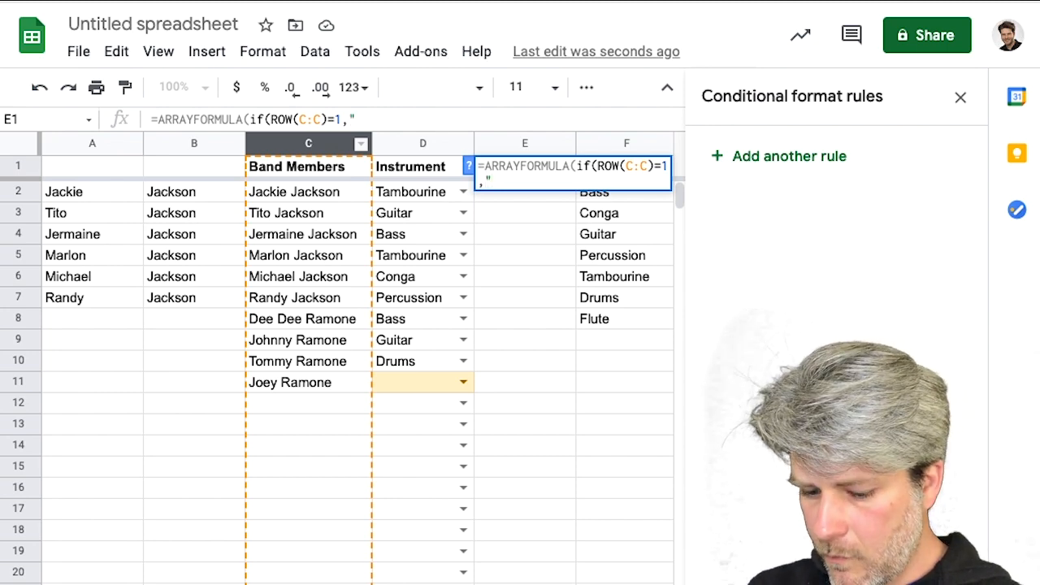
{"action": "type", "text": "Title\""}
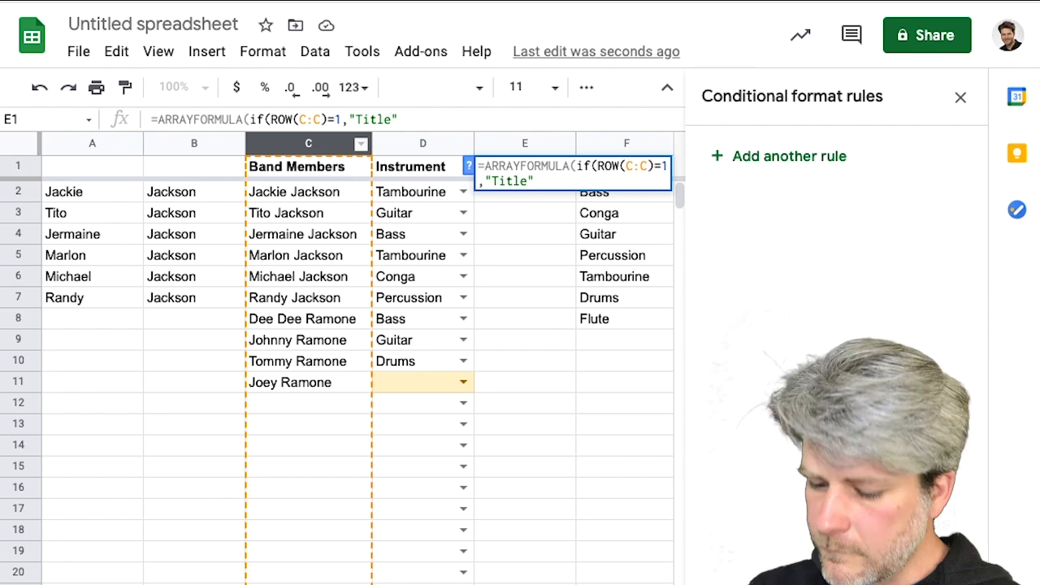
{"action": "type", "text": ","}
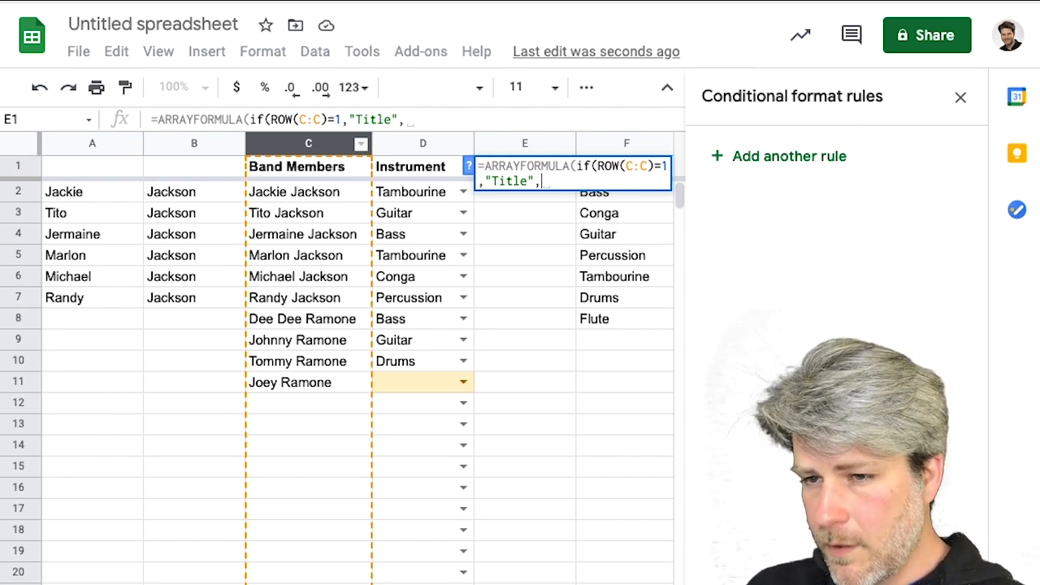
Complete the E1 formula with the nested condition if(C:C="","","Musician") and enter it.
{"action": "type", "text": "if"}
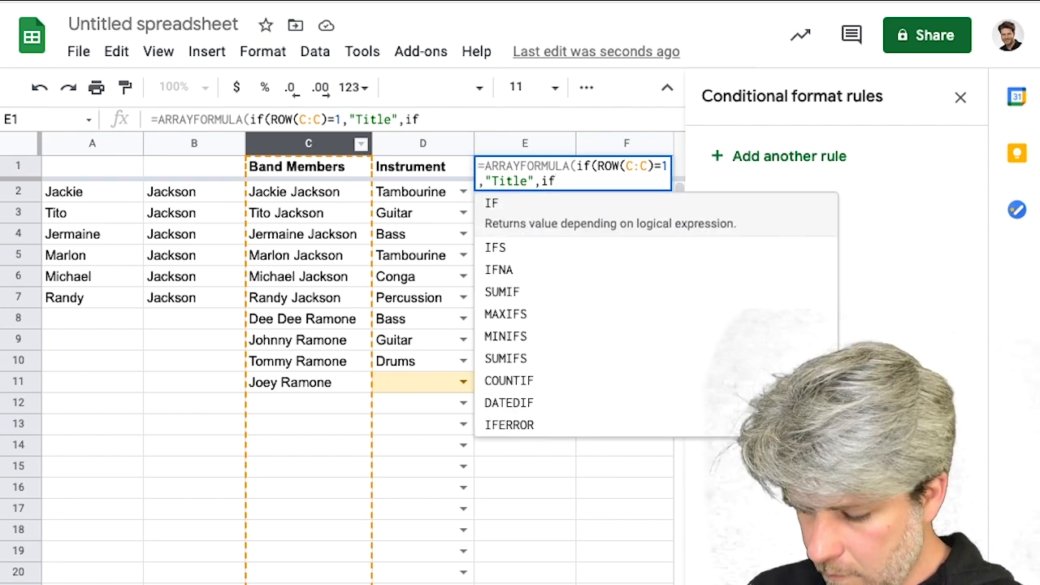
{"action": "type", "text": "("}
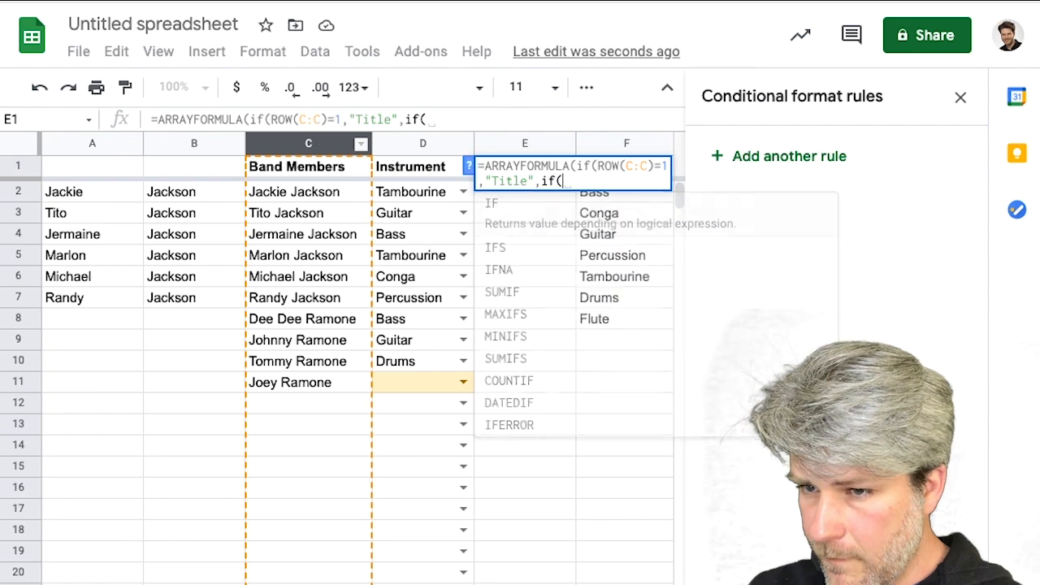
{"action": "left_click", "coordinate": [305, 144]}
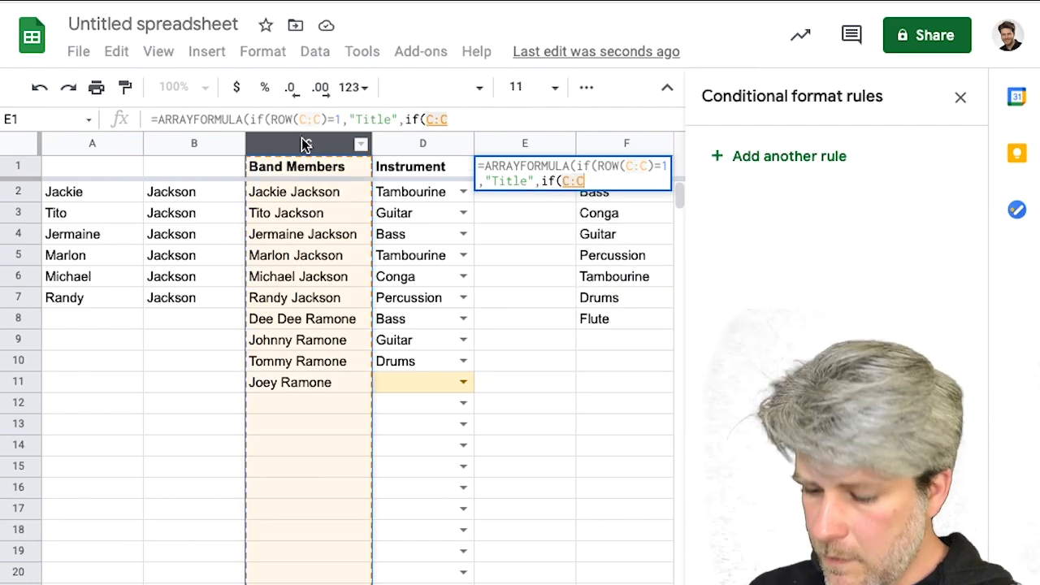
{"action": "type", "text": "=\"\","}
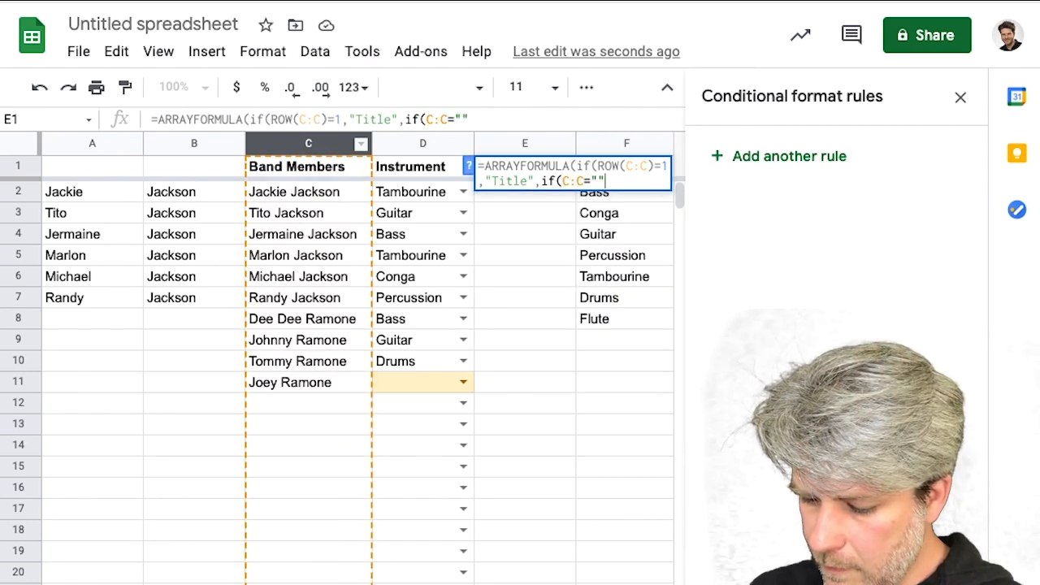
{"action": "type", "text": "\"\""}
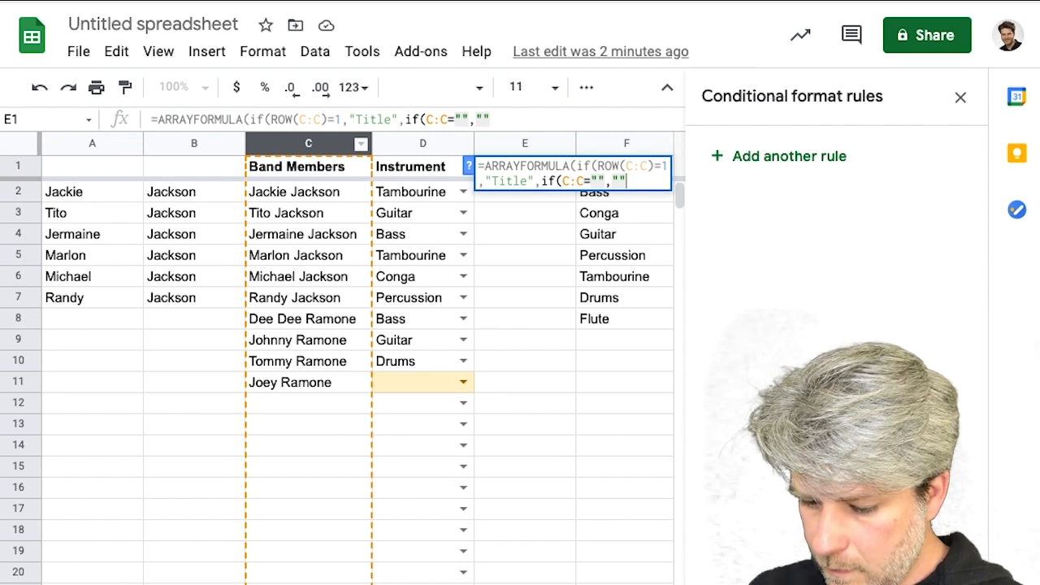
{"action": "type", "text": ","}
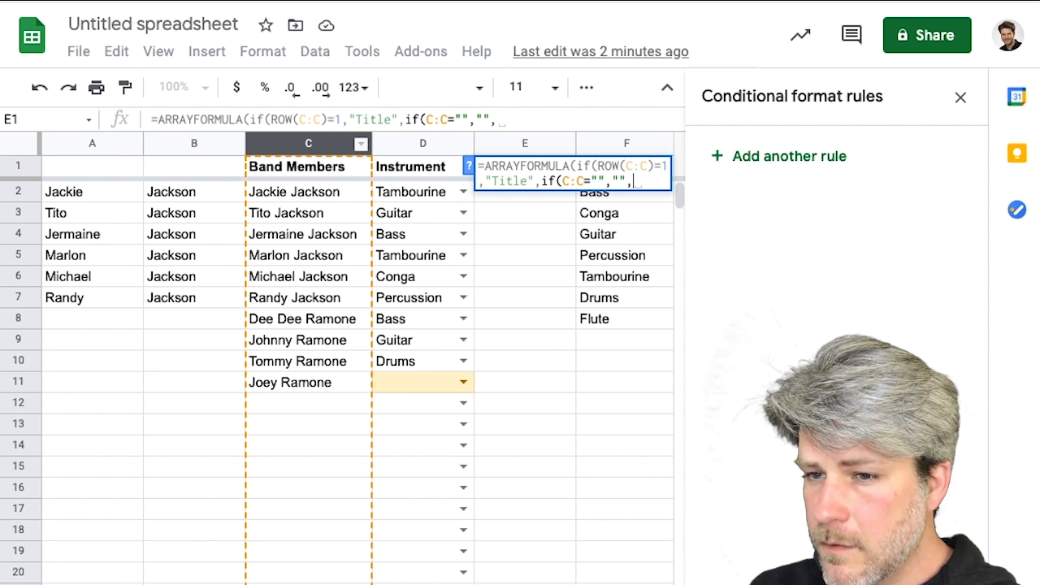
{"action": "type", "text": "\""}
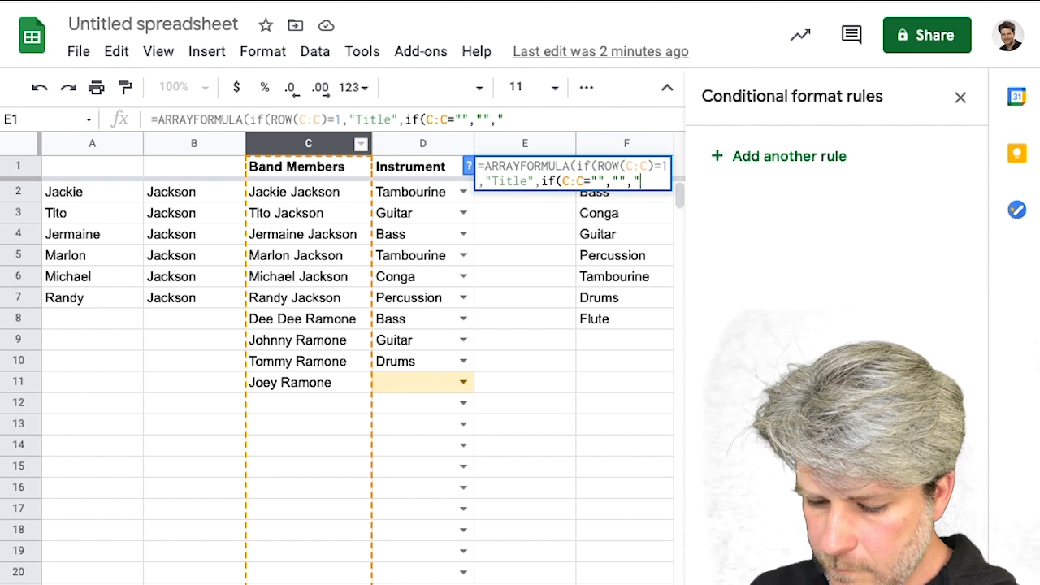
{"action": "type", "text": "Musician\""}
{"action": "key", "text": "Return"}
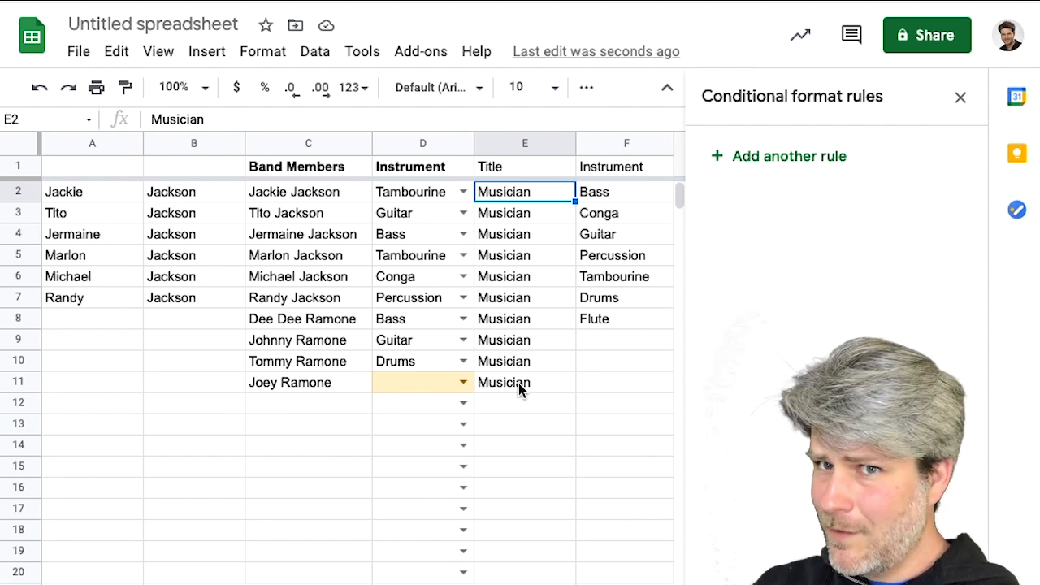
Insert if(D:D="","Singer", before "Musician" in the E1 formula so members without an instrument are titled Singer.
{"action": "left_click", "coordinate": [513, 169]}
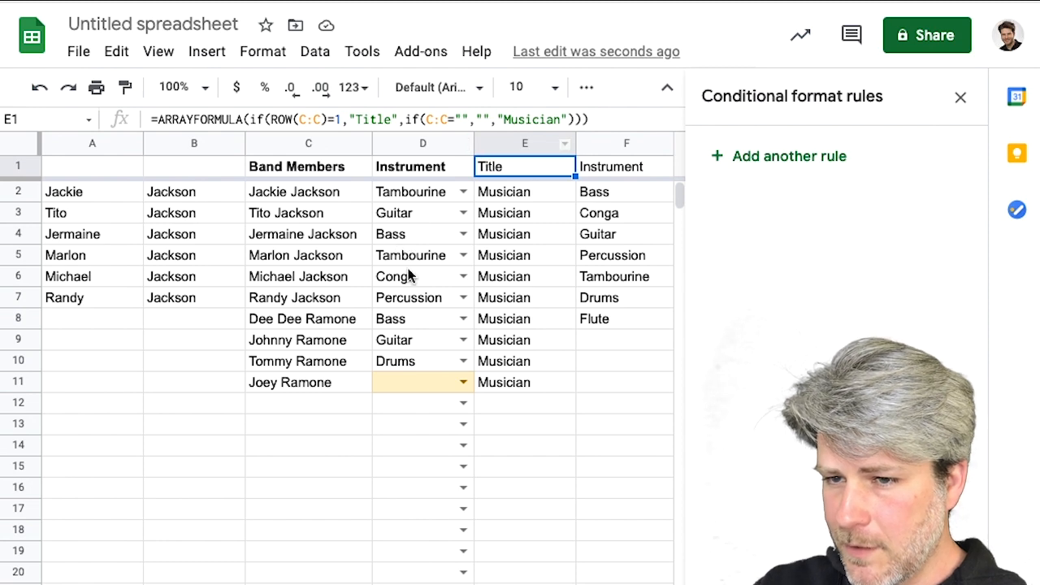
{"action": "left_click", "coordinate": [499, 120]}
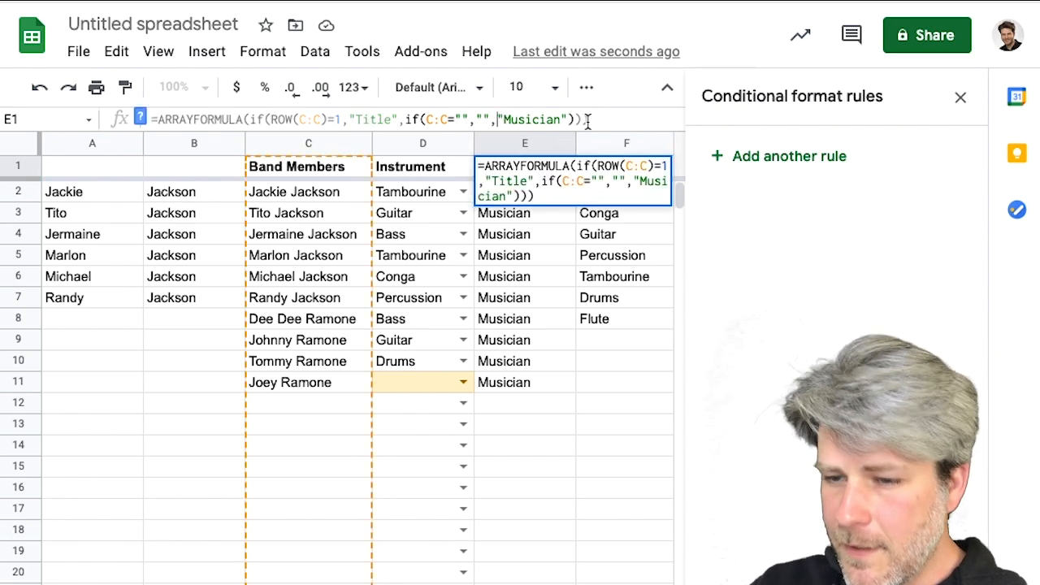
{"action": "type", "text": "if"}
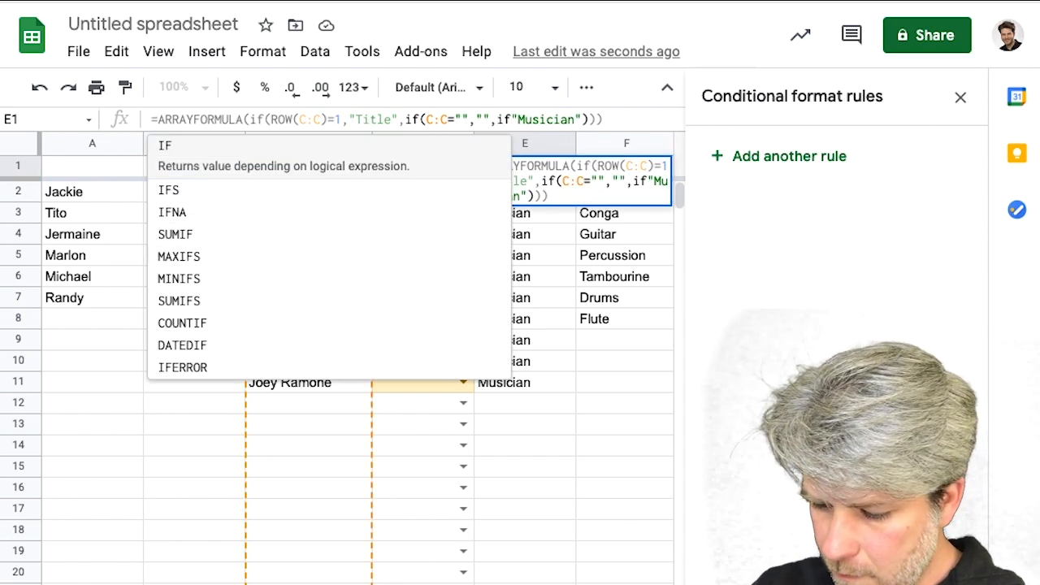
{"action": "type", "text": "(D:"}
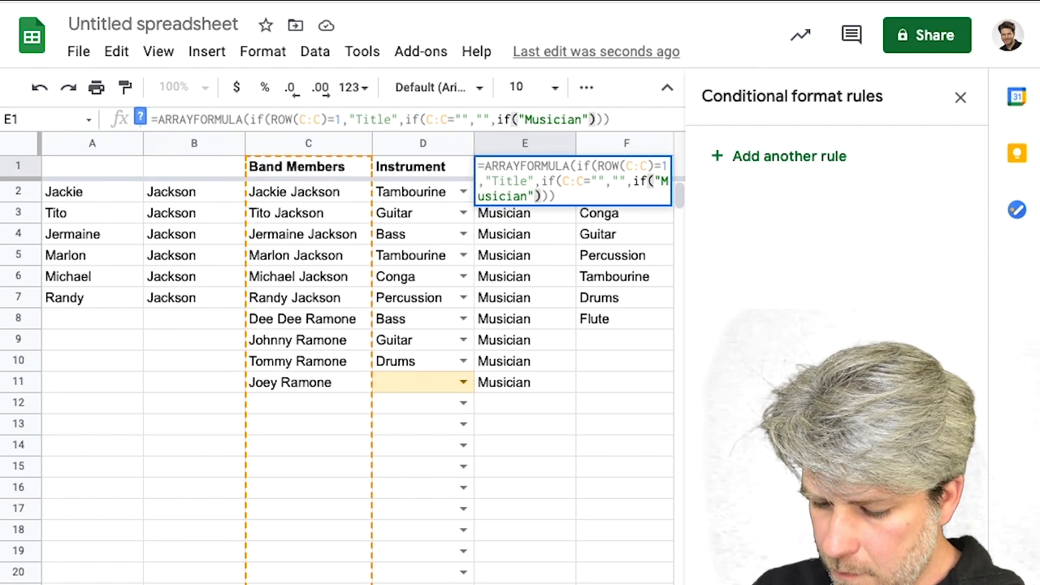
{"action": "type", "text": "D=\"\""}
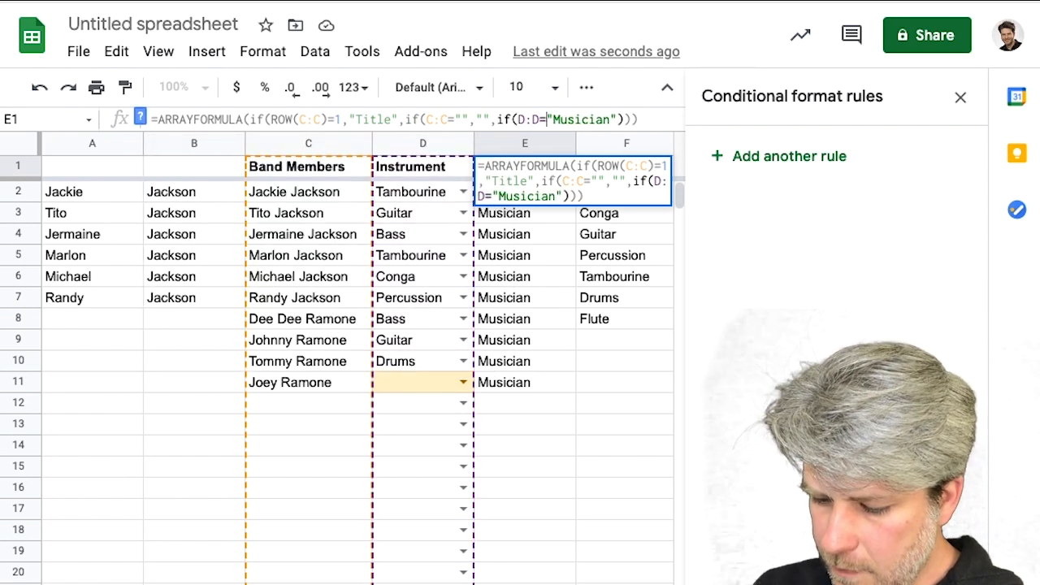
{"action": "type", "text": ","}
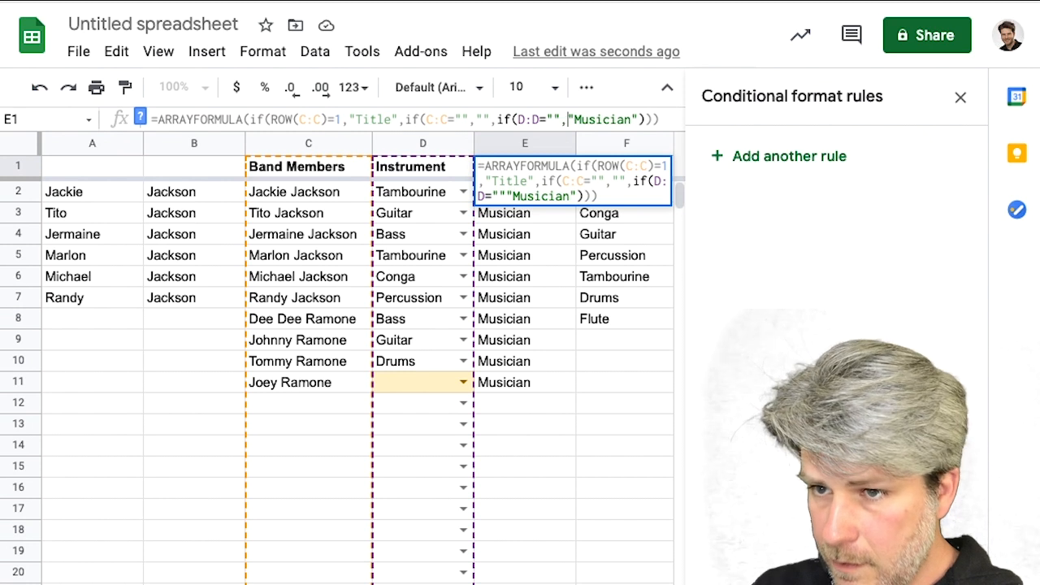
{"action": "type", "text": "\"Singer\""}
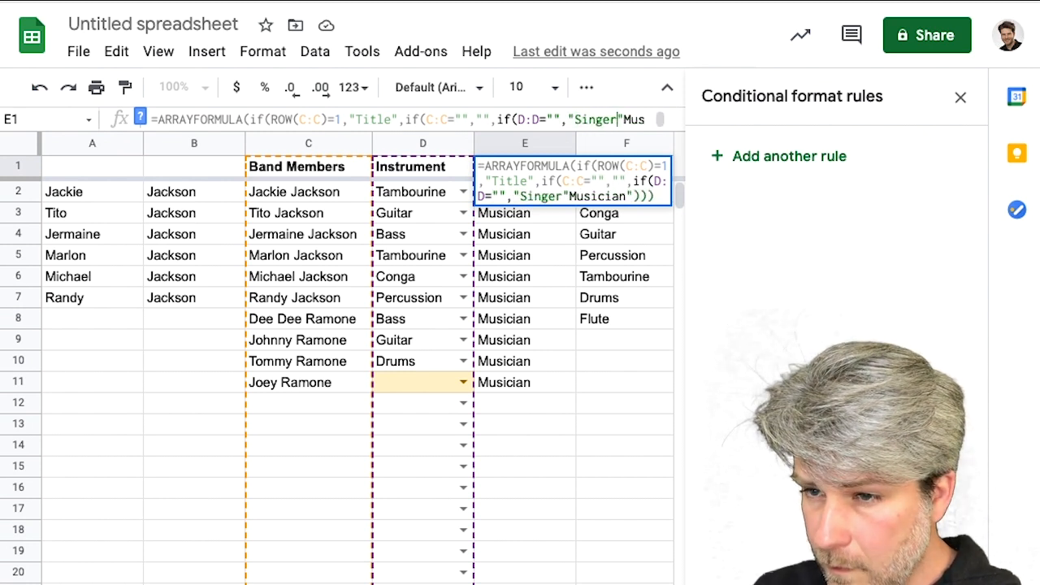
{"action": "type", "text": ","}
{"action": "key", "text": "Return"}
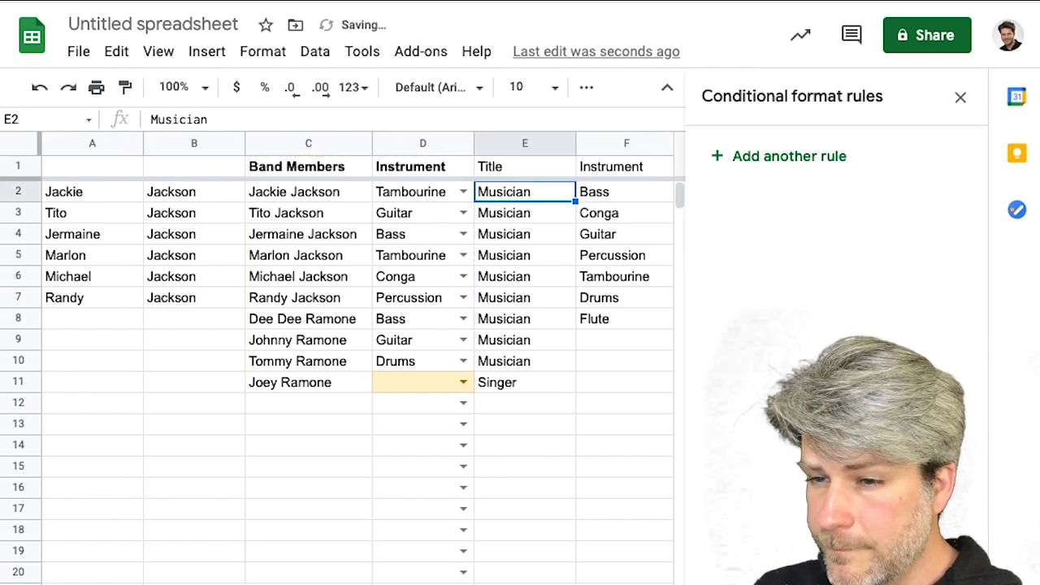
{"action": "left_click", "coordinate": [518, 169]}
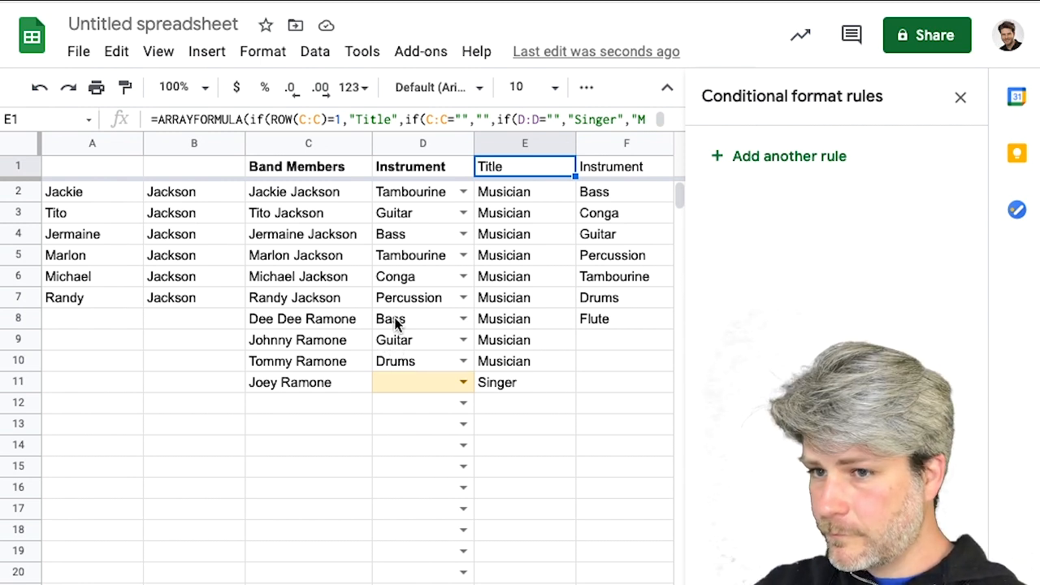
{"action": "left_click", "coordinate": [418, 167]}
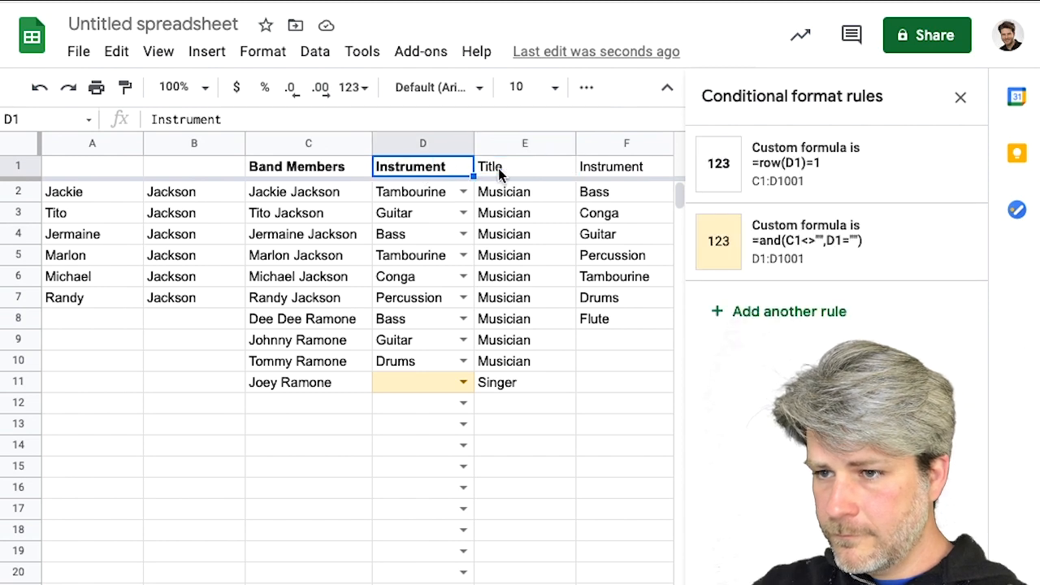
{"action": "left_click", "coordinate": [493, 172]}
{"action": "scroll", "coordinate": [494, 282], "scroll_direction": "right", "scroll_amount": 3}
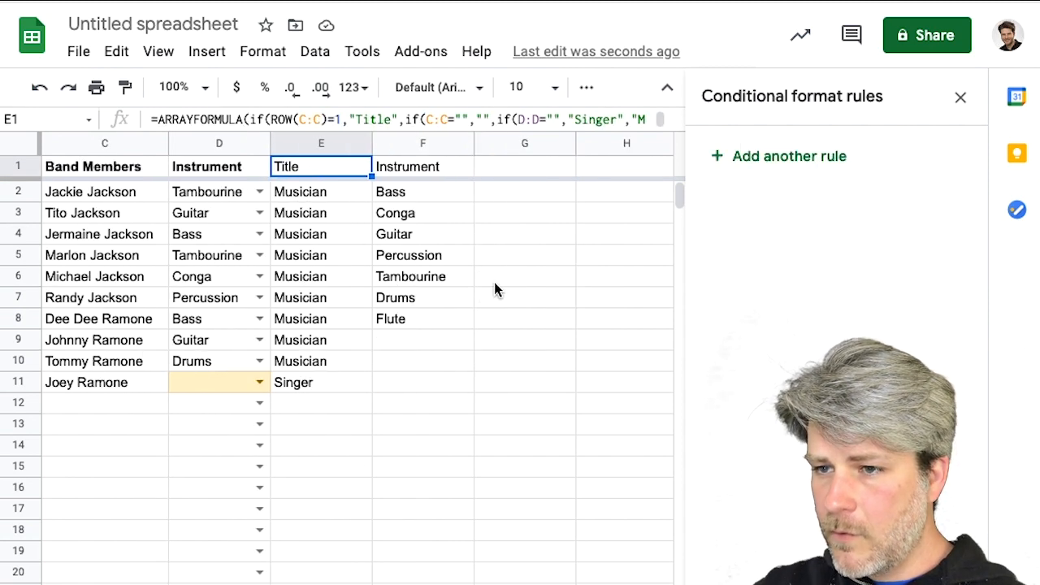
Close the conditional format rules and begin a QUERY formula in H2 over columns C:D.
{"action": "left_click", "coordinate": [963, 100]}
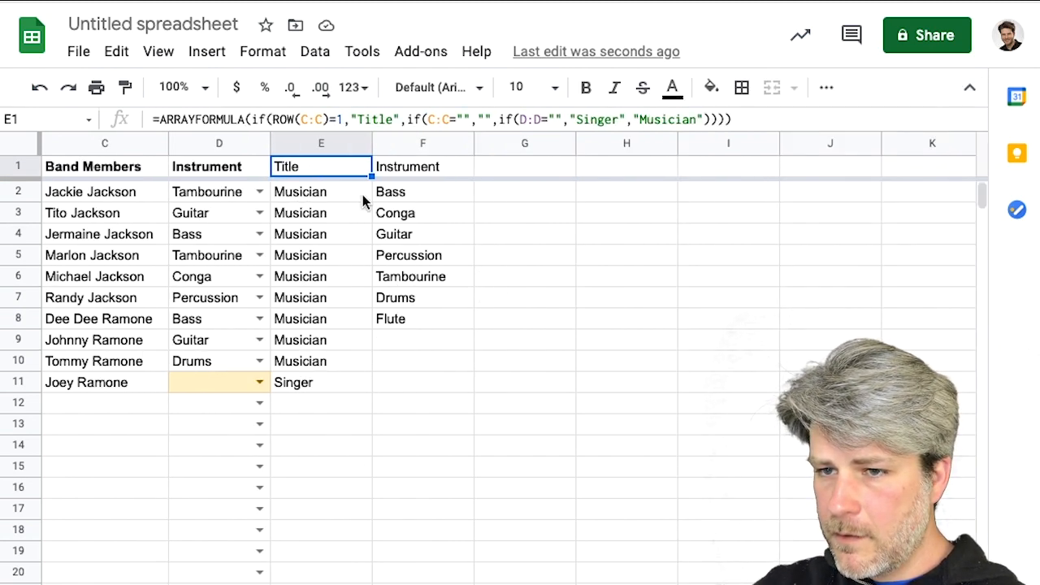
{"action": "scroll", "coordinate": [512, 281], "scroll_direction": "left", "scroll_amount": 3}
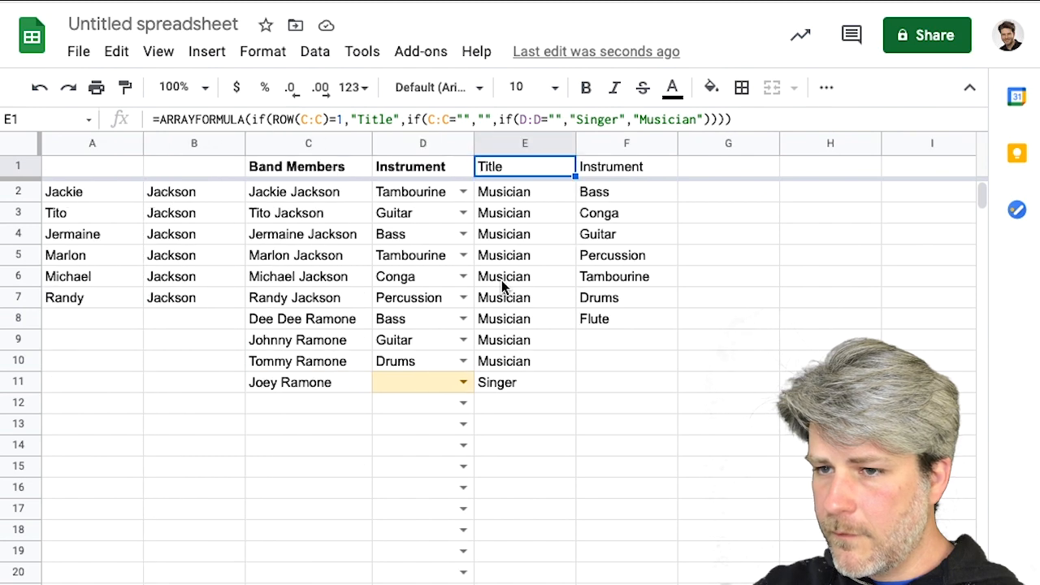
{"action": "left_click", "coordinate": [810, 172]}
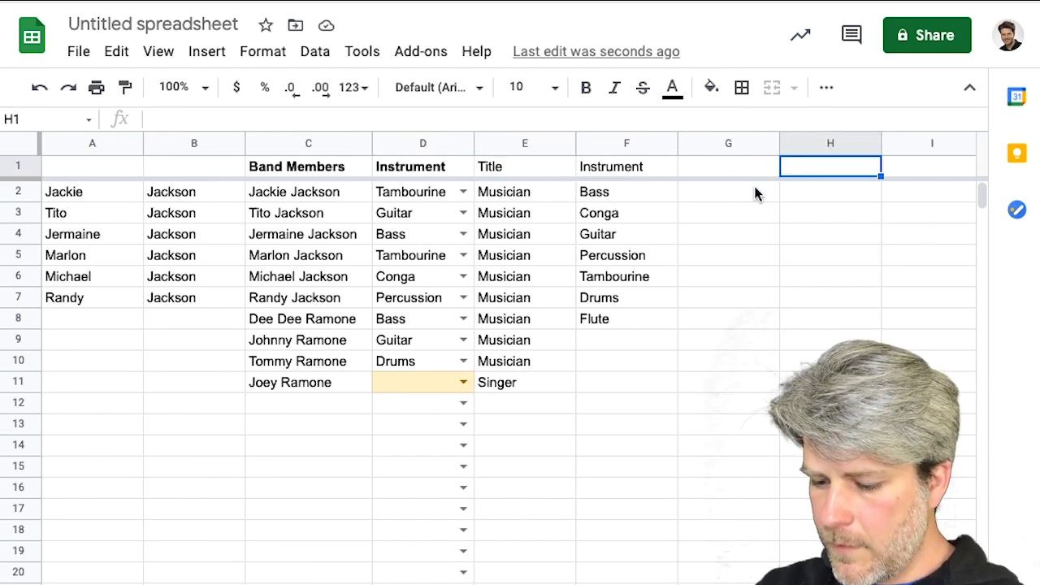
{"action": "left_click", "coordinate": [795, 195]}
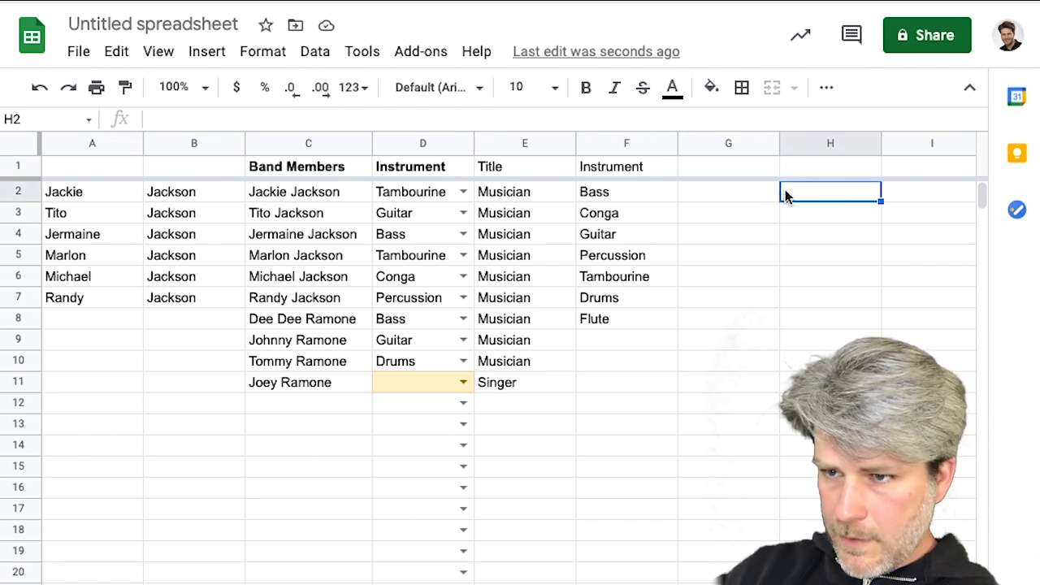
{"action": "type", "text": "="}
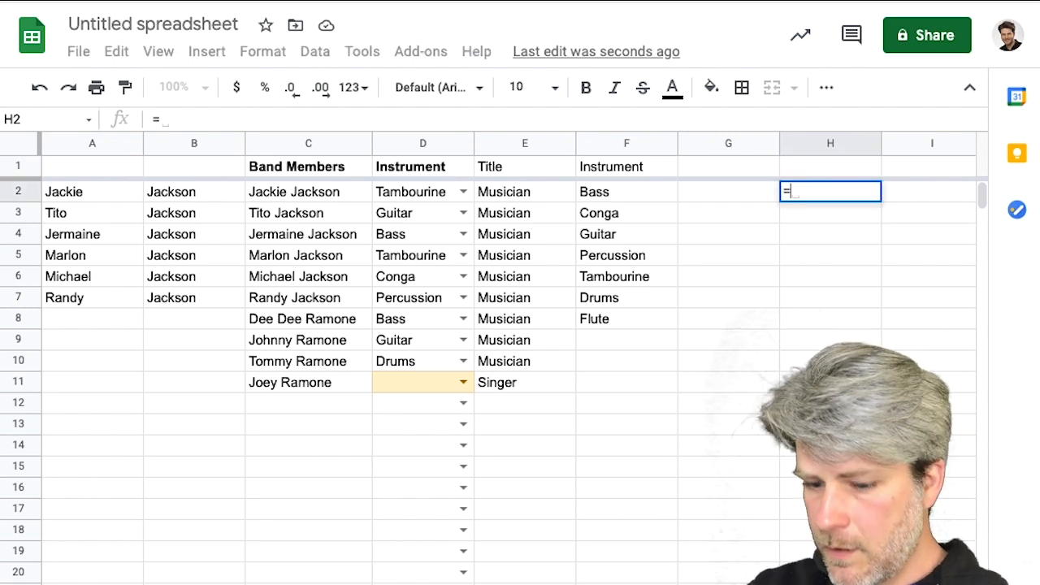
{"action": "type", "text": "query"}
{"action": "key", "text": "Tab"}
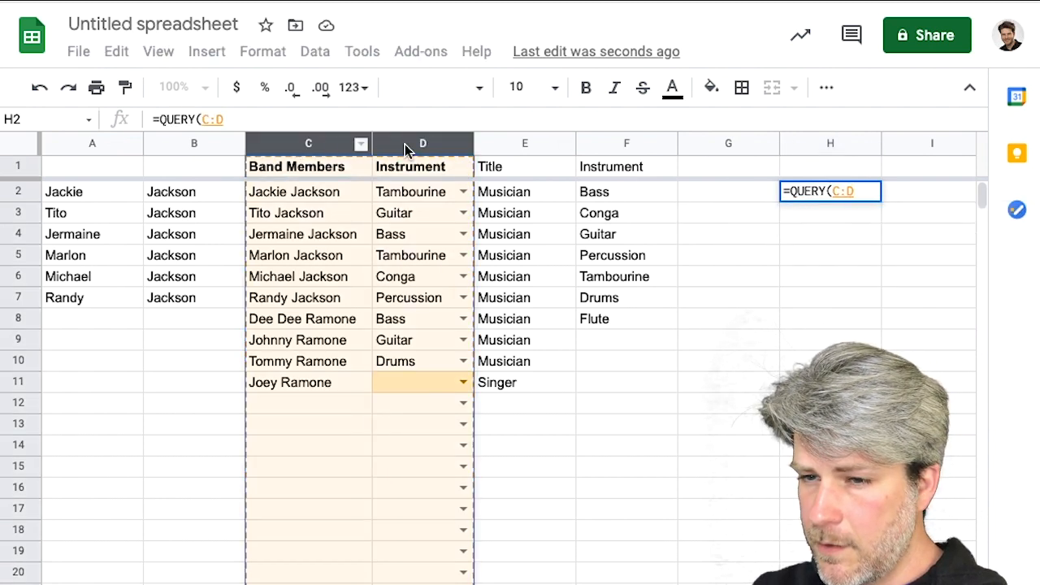
{"action": "type", "text": ","}
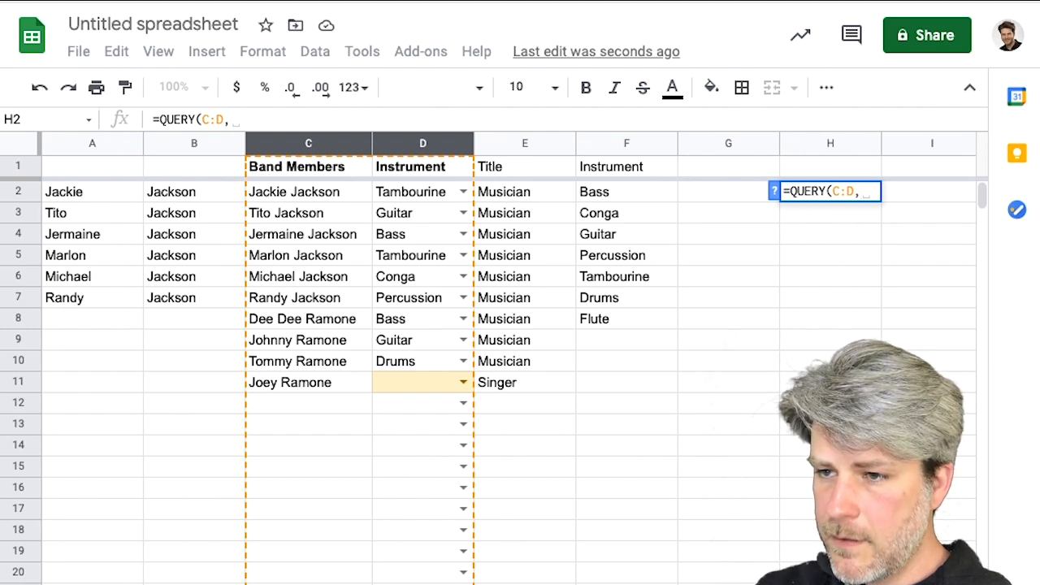
Start the query string in the H2 formula with "Select C where.
{"action": "type", "text": "\"Sel"}
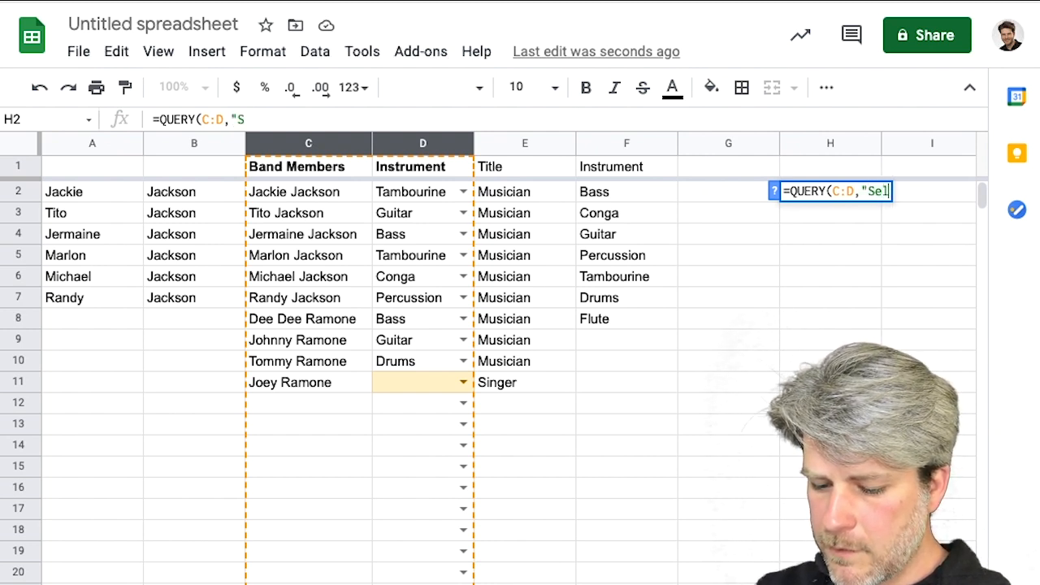
{"action": "type", "text": "ect A where"}
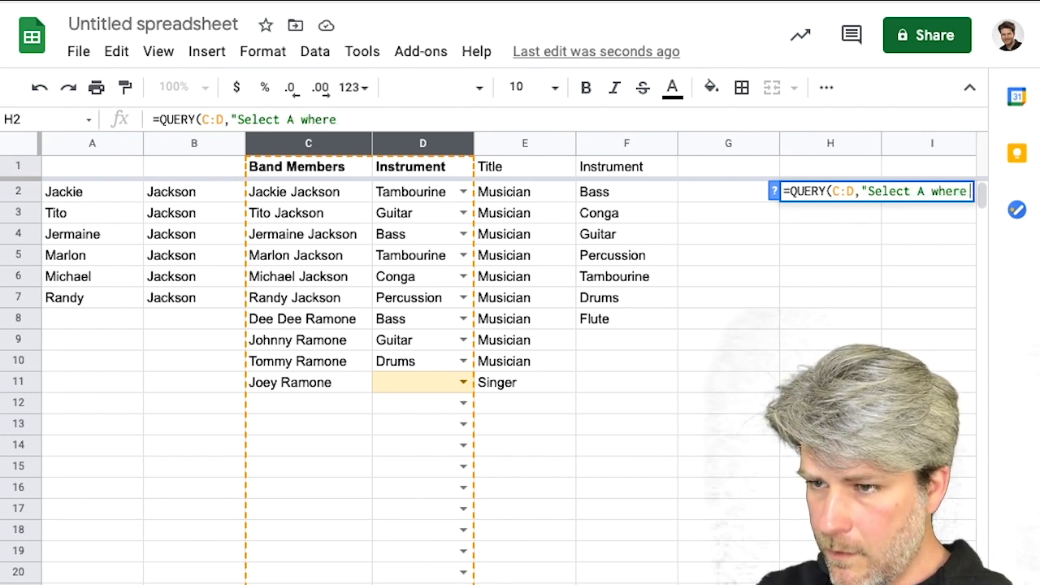
{"action": "key", "text": "BackSpace"}
{"action": "key", "text": "BackSpace"}
{"action": "key", "text": "BackSpace"}
{"action": "key", "text": "BackSpace"}
{"action": "key", "text": "BackSpace"}
{"action": "key", "text": "BackSpace"}
{"action": "key", "text": "BackSpace"}
{"action": "key", "text": "BackSpace"}
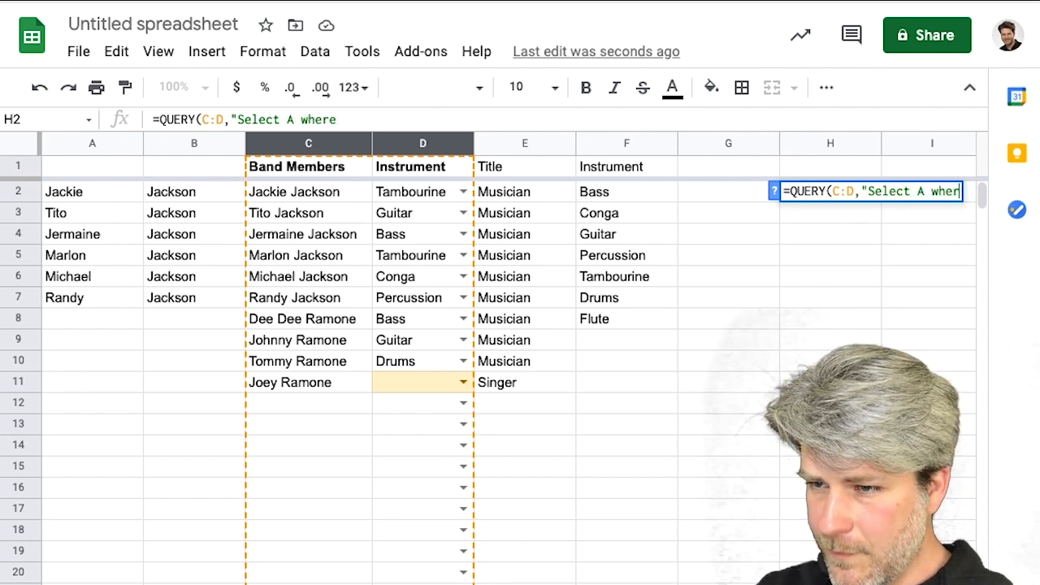
{"action": "type", "text": "C where"}
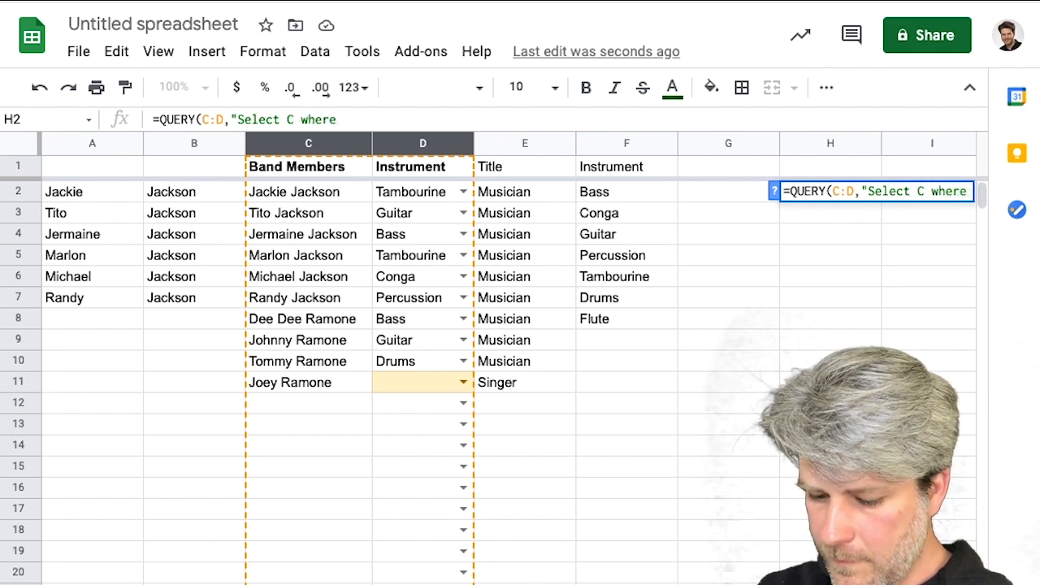
Complete the H2 query with the condition D = 'Bass' and enter the formula.
{"action": "type", "text": " D"}
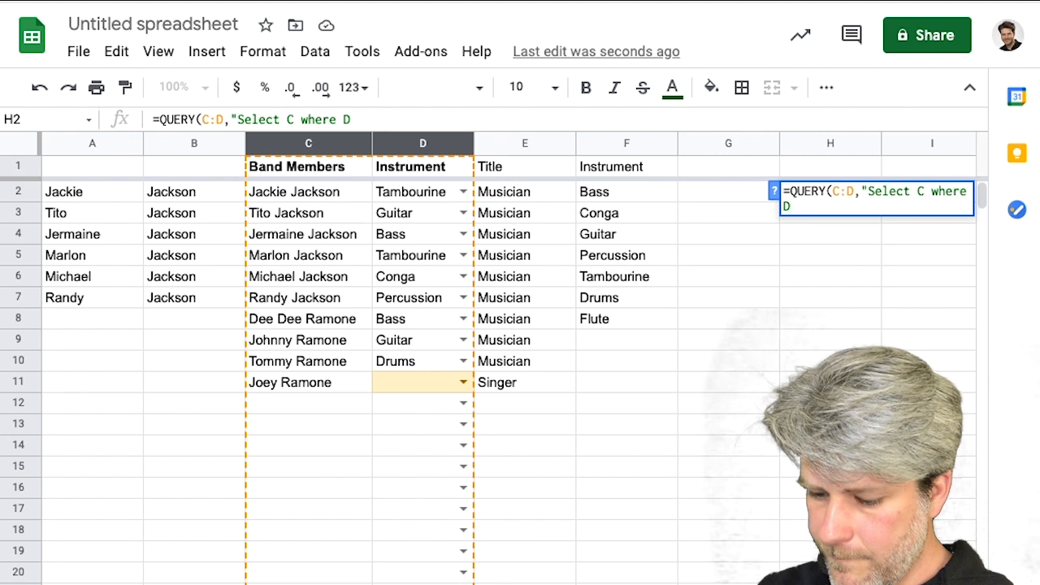
{"action": "type", "text": "="}
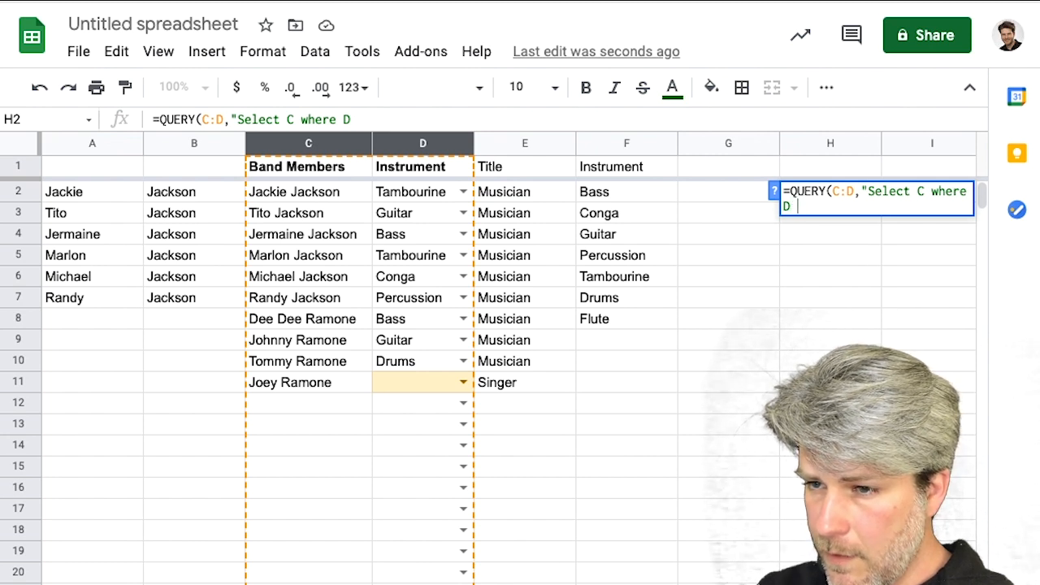
{"action": "type", "text": "="}
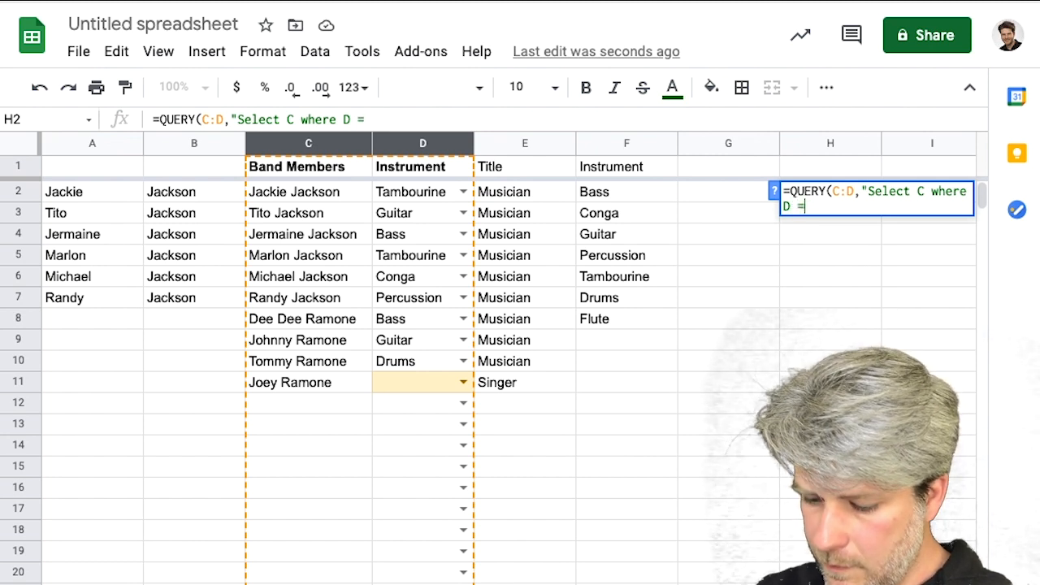
{"action": "type", "text": " \""}
{"action": "key", "text": "BackSpace"}
{"action": "type", "text": "'"}
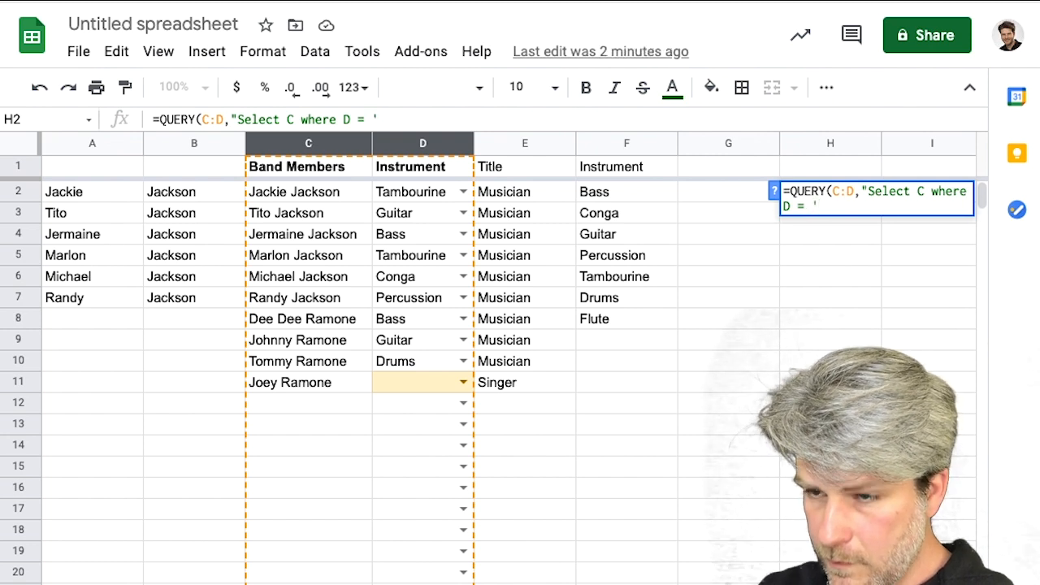
{"action": "type", "text": "Bass"}
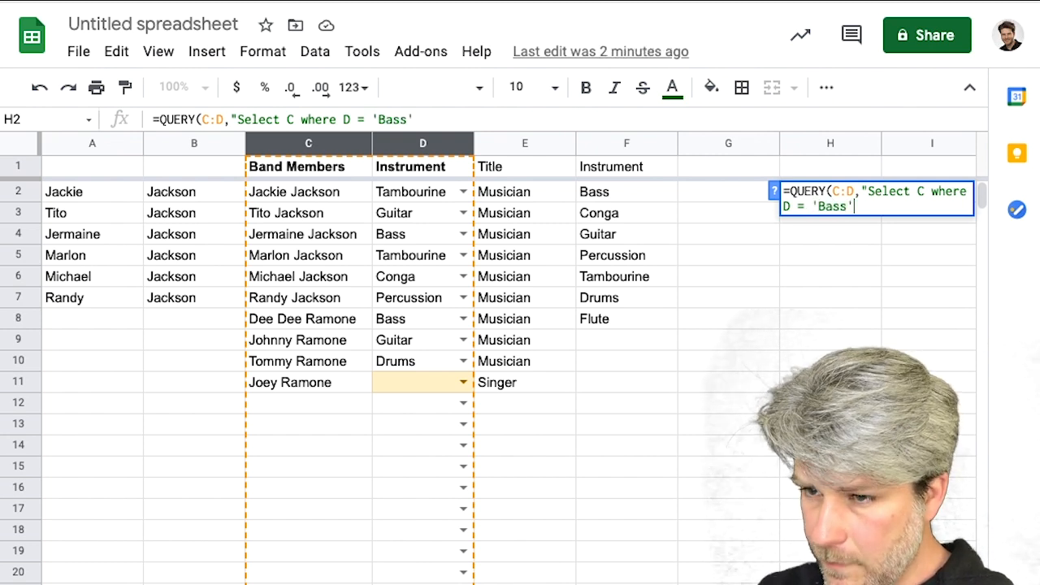
{"action": "key", "text": "Return"}
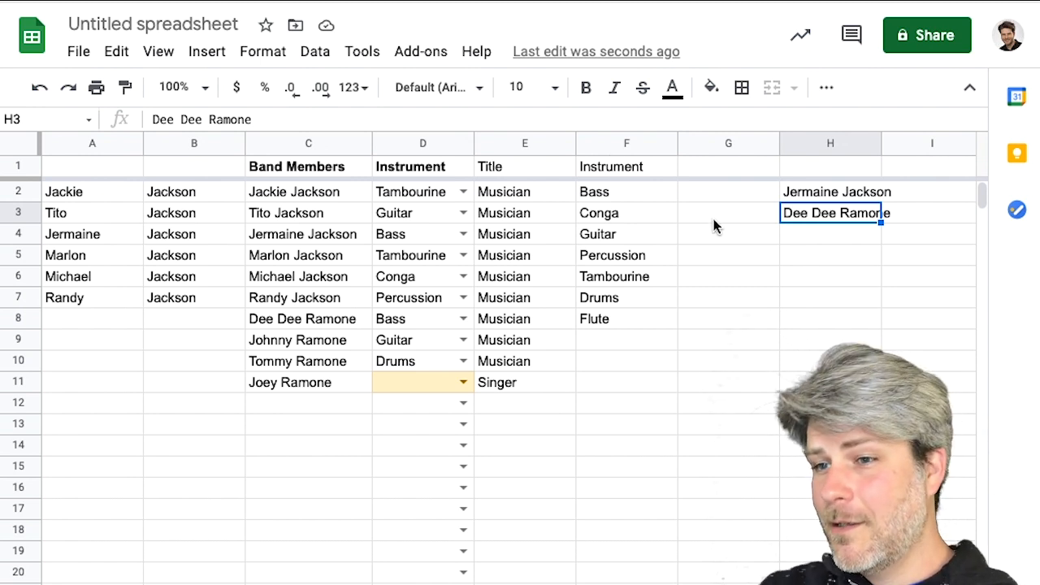
Copy the Tambourine dropdown cell from D2 into H1 and make it bold.
{"action": "left_click", "coordinate": [423, 193]}
{"action": "key", "text": "ctrl+c"}
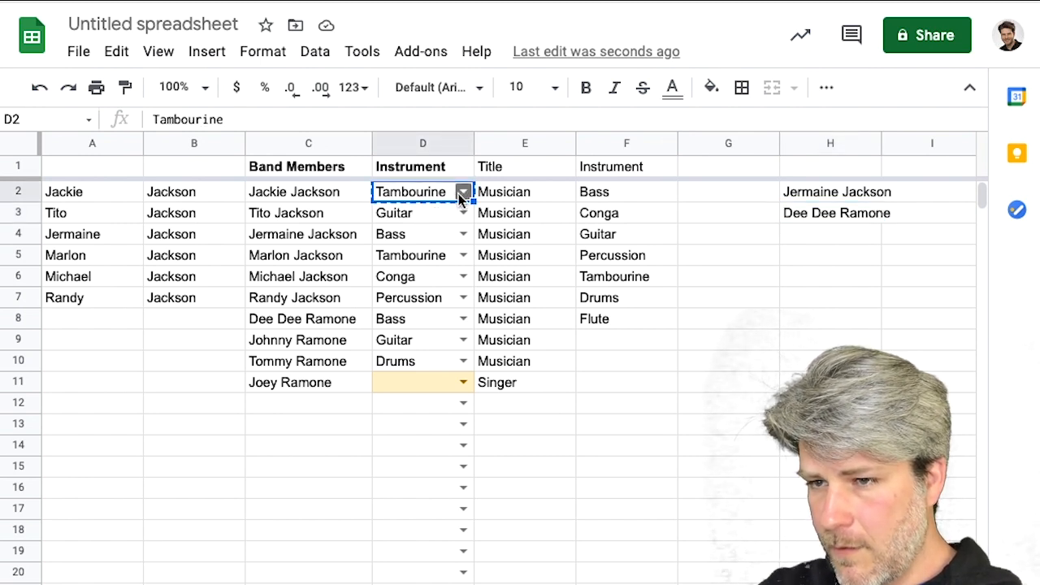
{"action": "left_click", "coordinate": [821, 168]}
{"action": "key", "text": "ctrl+v"}
{"action": "key", "text": "ctrl+b"}
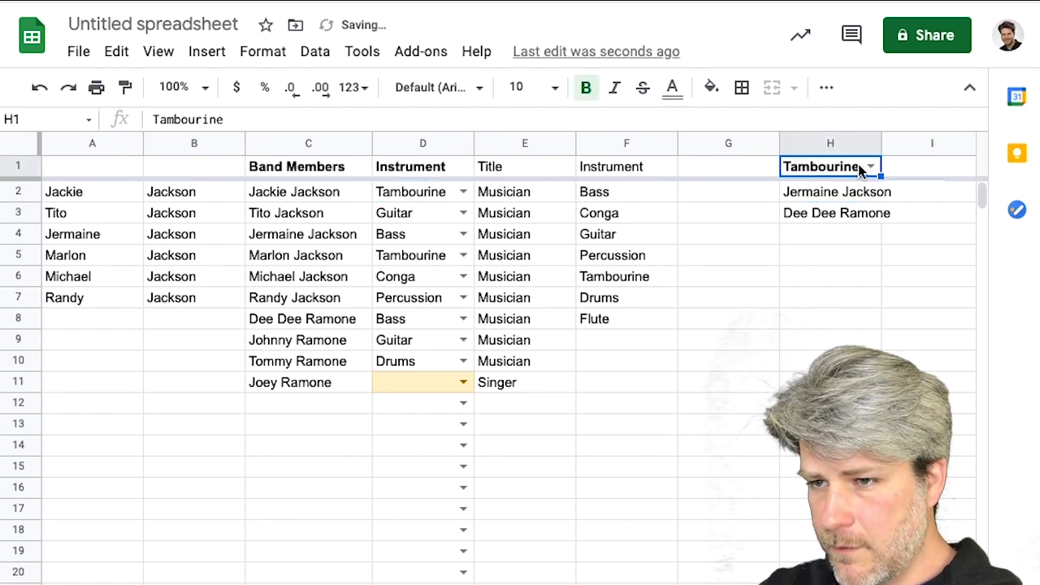
{"action": "left_click", "coordinate": [873, 171]}
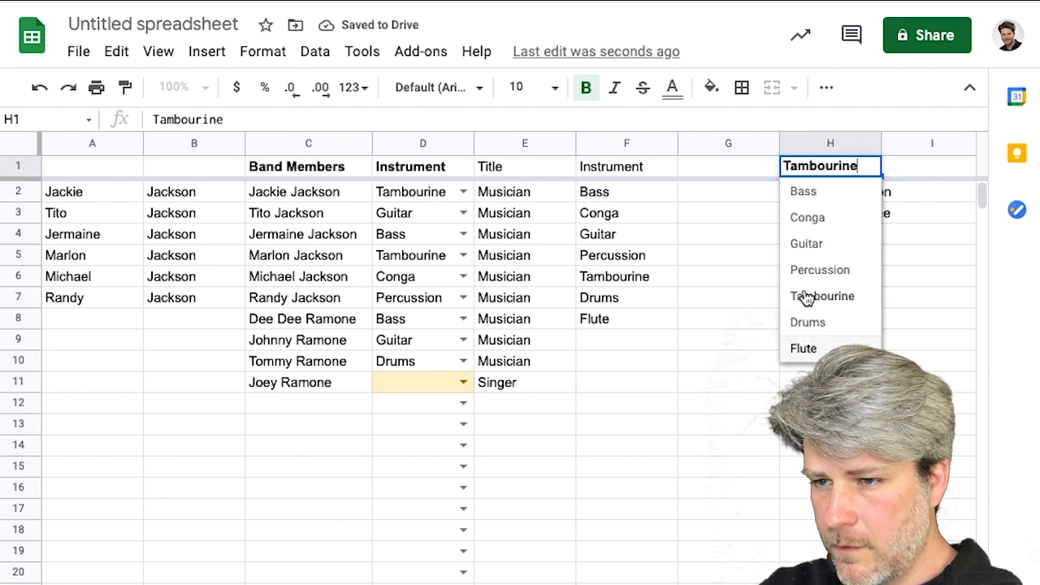
{"action": "left_click", "coordinate": [829, 423]}
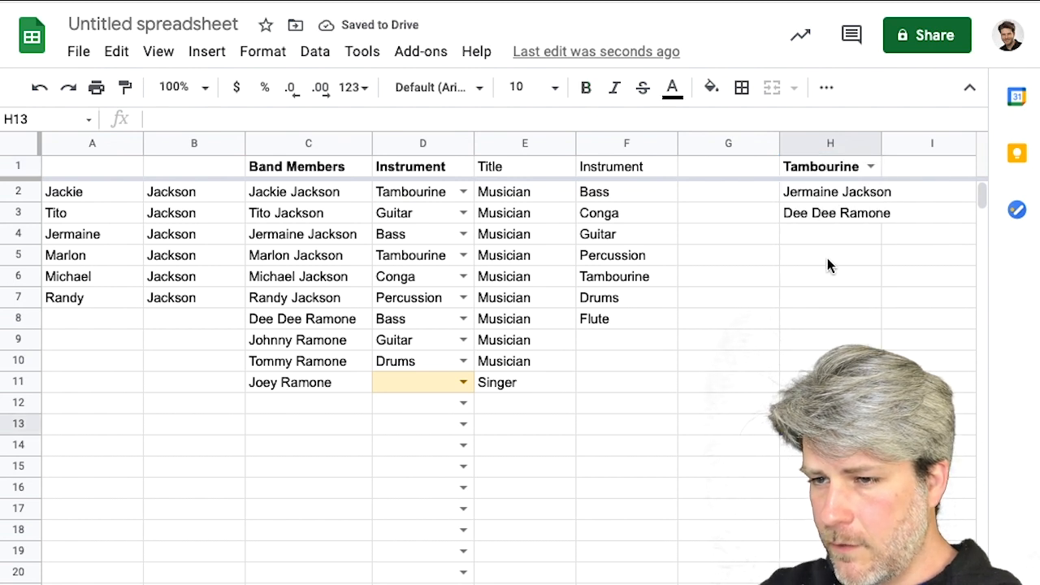
Replace Bass in the H2 query with the cell reference "&h1&" so the condition uses the instrument chosen in H1.
{"action": "left_click", "coordinate": [831, 193]}
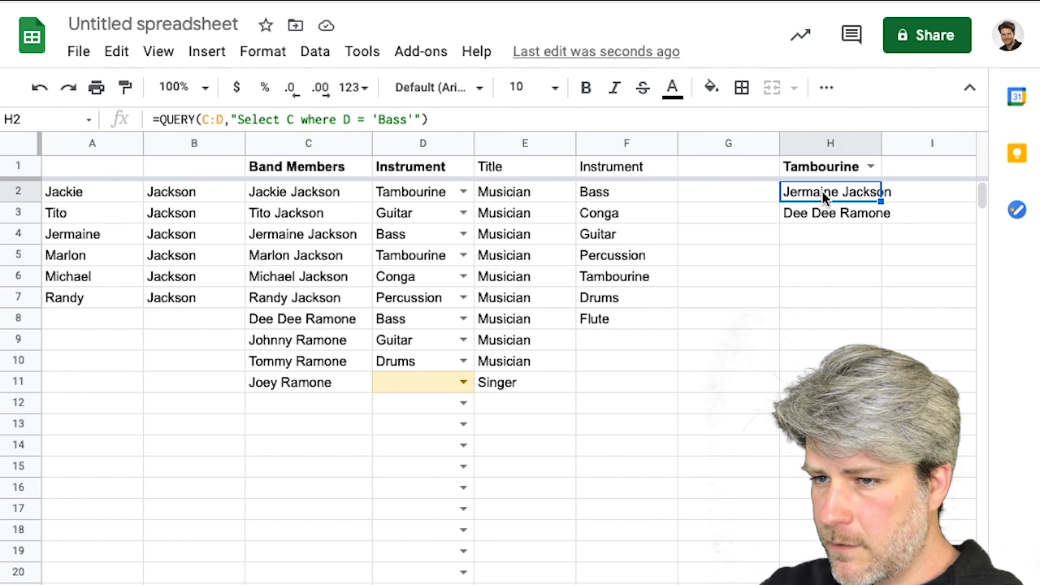
{"action": "left_click", "coordinate": [373, 120]}
{"action": "left_click_drag", "start_coordinate": [378, 119], "coordinate": [409, 119]}
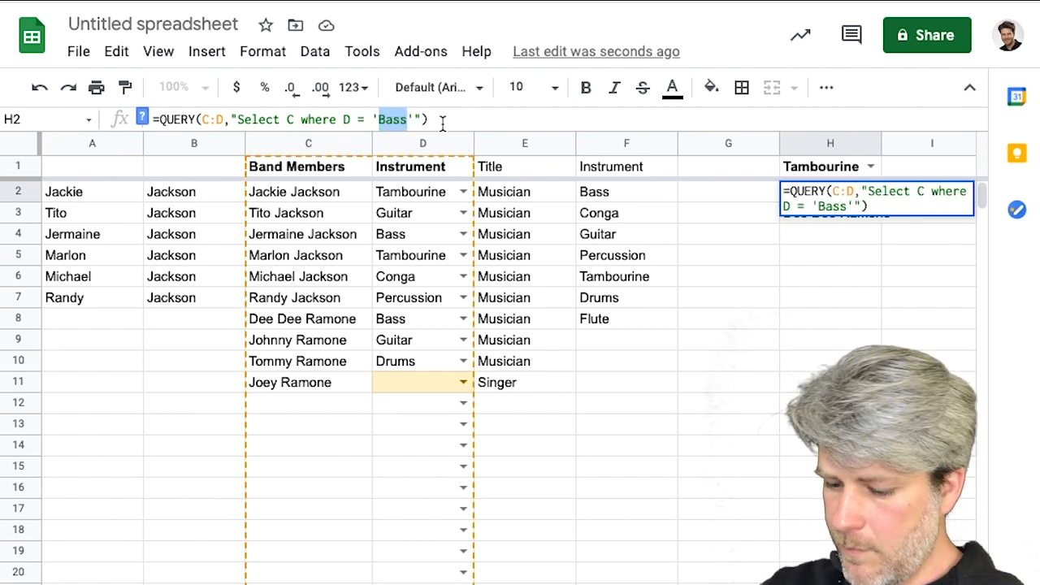
{"action": "type", "text": "\""}
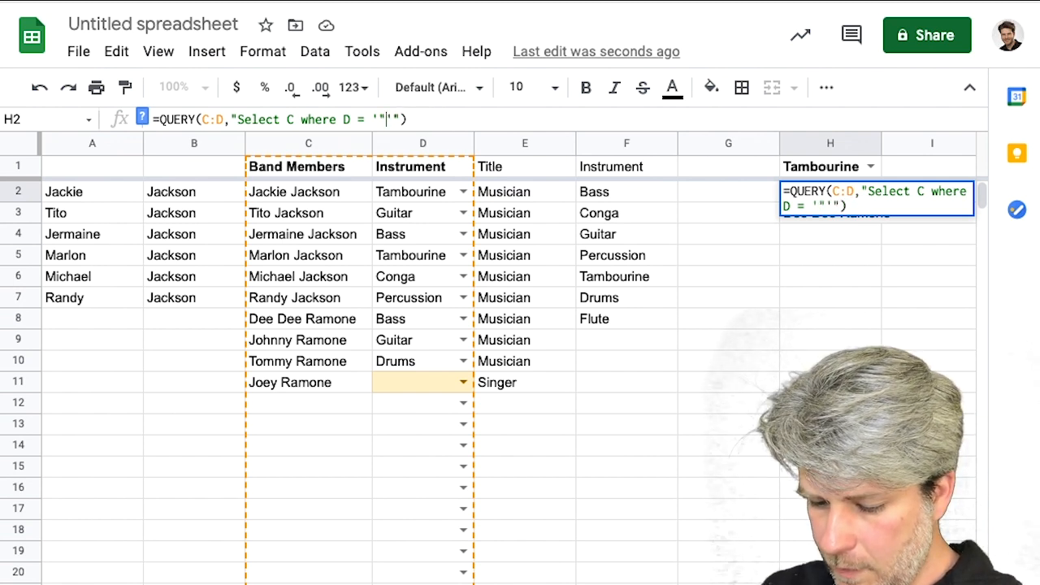
{"action": "type", "text": "&"}
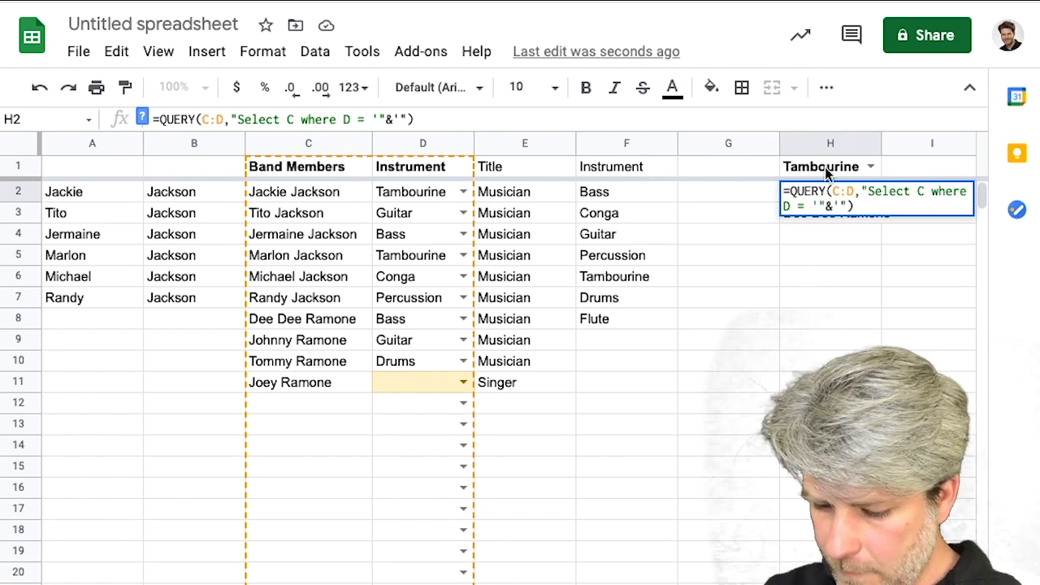
{"action": "type", "text": "h1"}
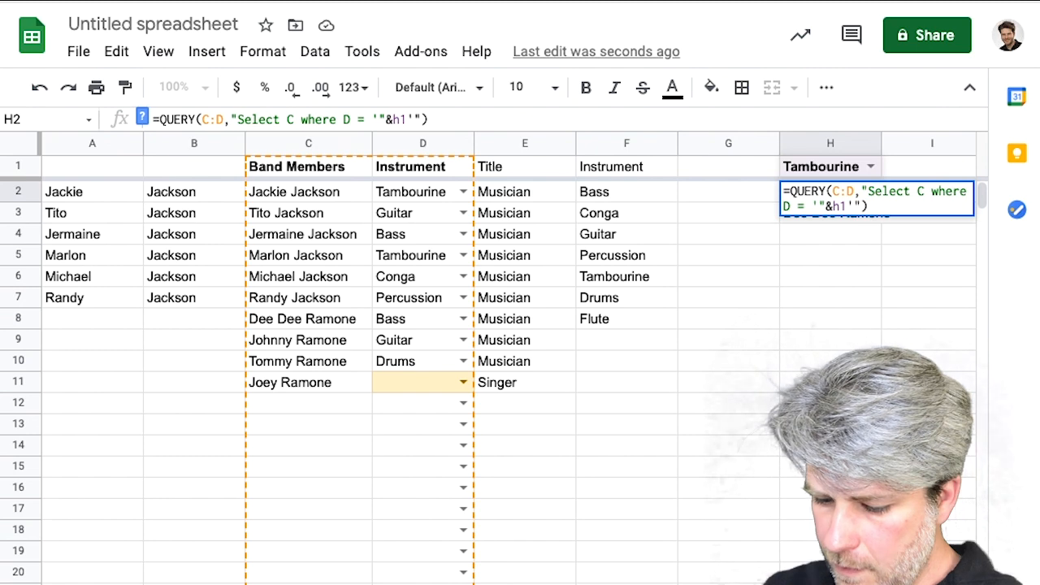
{"action": "type", "text": "&\""}
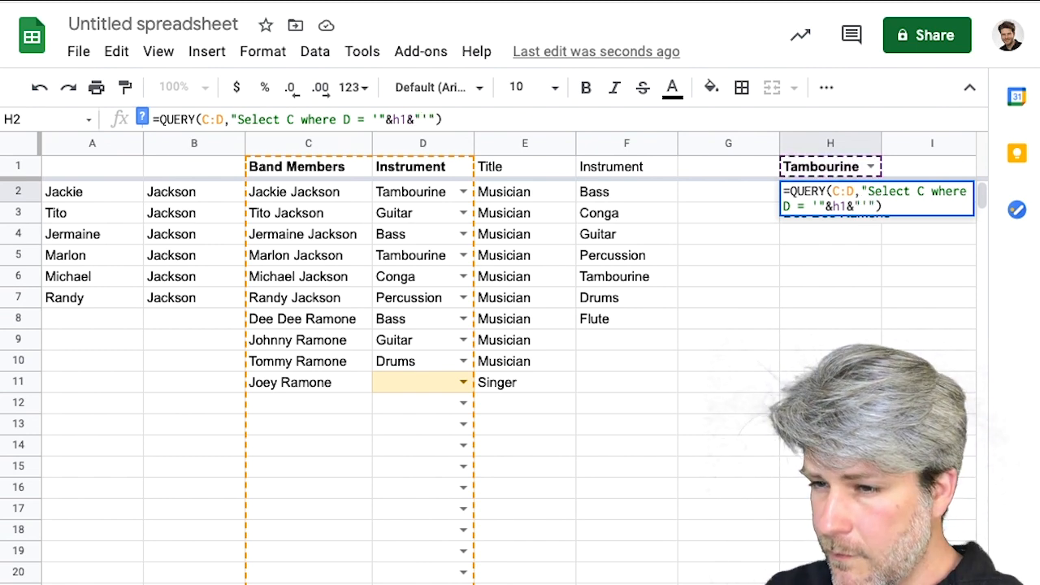
{"action": "key", "text": "Return"}
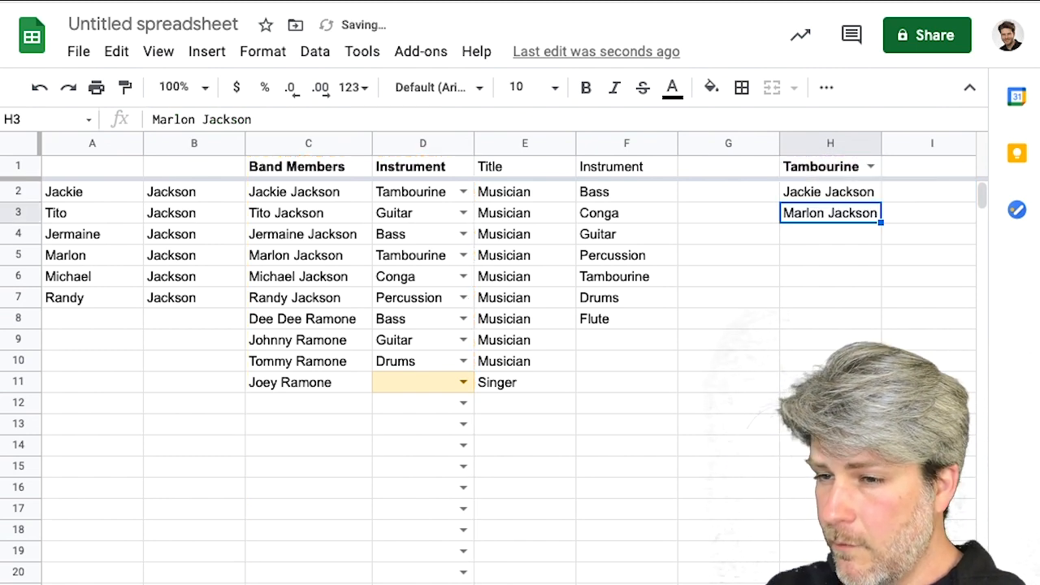
Test the H2 query by switching the H1 instrument through Drums, Flute, Guitar and Conga, finishing on Bass.
{"action": "left_click", "coordinate": [839, 171]}
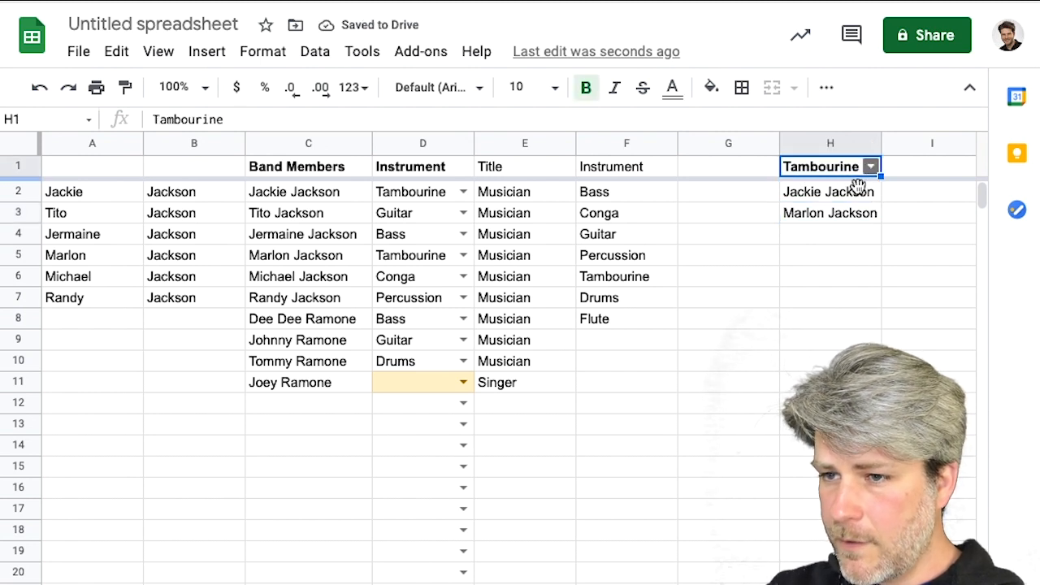
{"action": "left_click", "coordinate": [852, 195]}
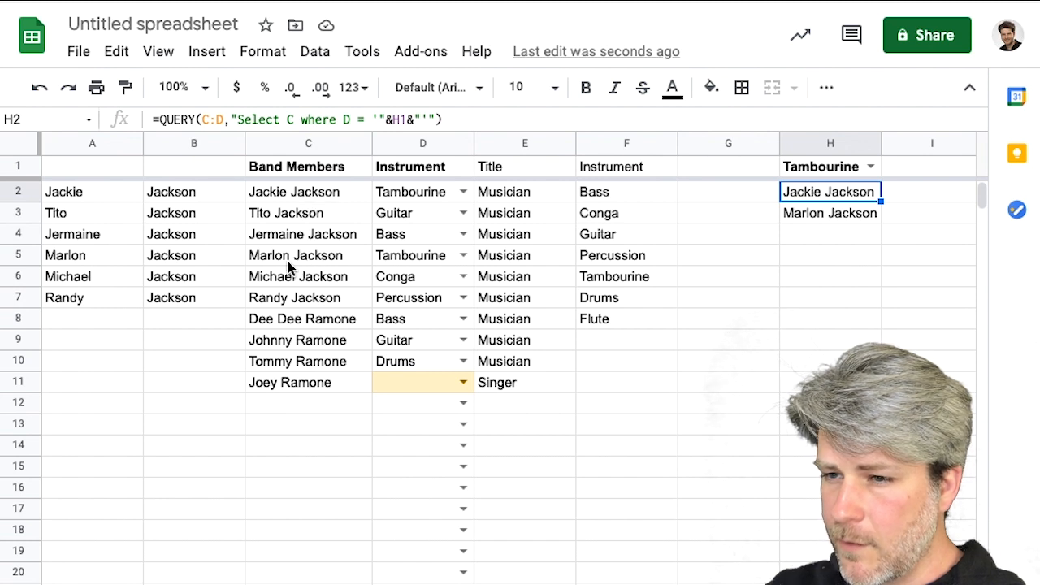
{"action": "left_click", "coordinate": [871, 166]}
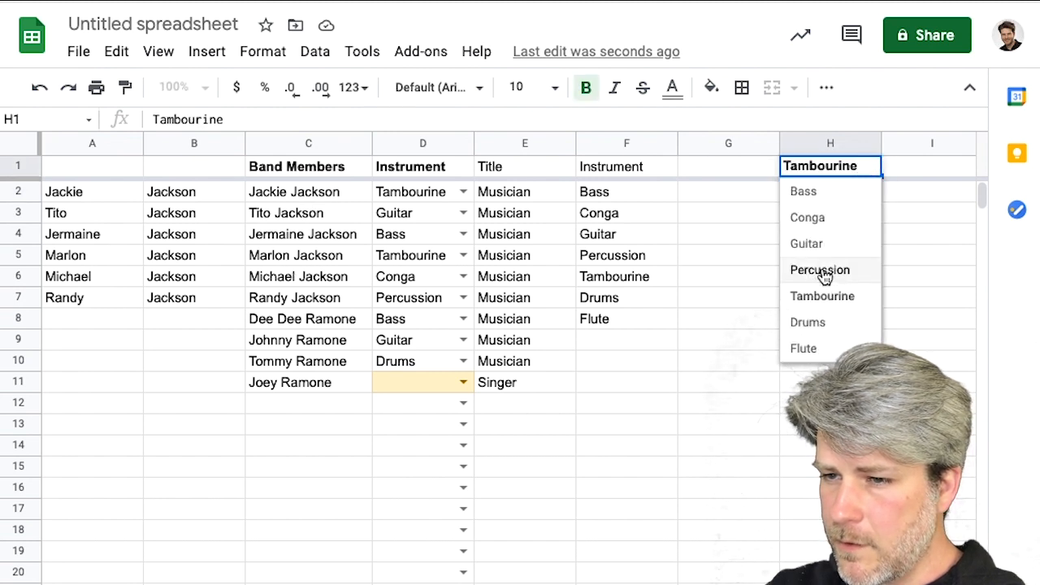
{"action": "left_click", "coordinate": [816, 324]}
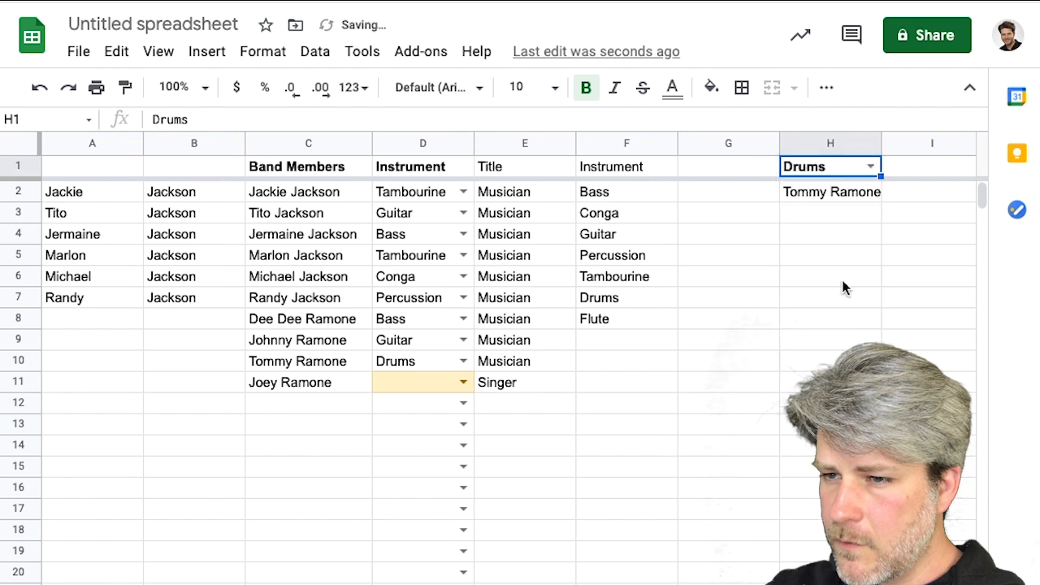
{"action": "left_click", "coordinate": [876, 167]}
{"action": "left_click", "coordinate": [817, 347]}
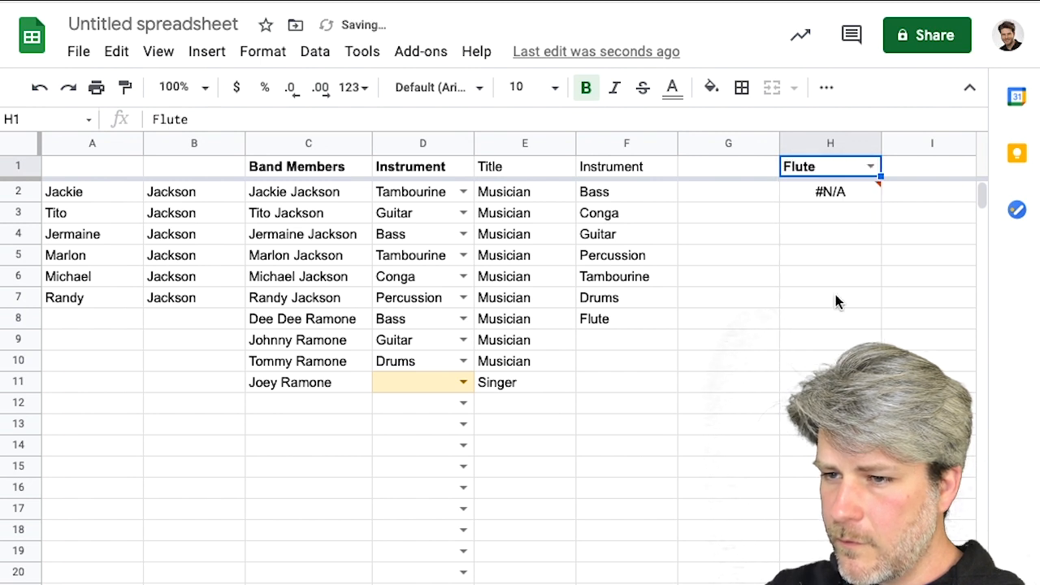
{"action": "left_click", "coordinate": [875, 167]}
{"action": "left_click", "coordinate": [837, 246]}
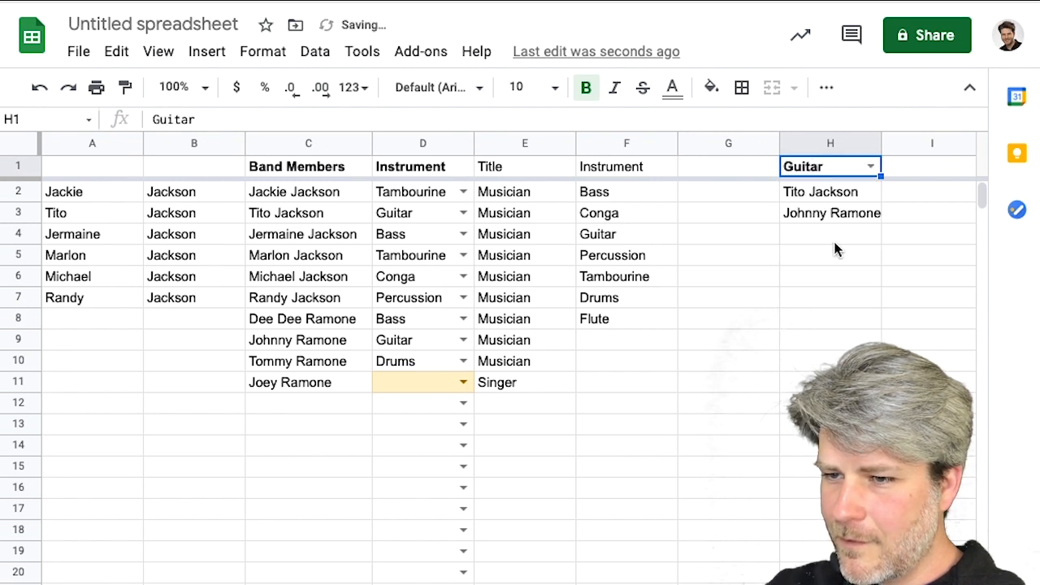
{"action": "left_click", "coordinate": [874, 167]}
{"action": "left_click", "coordinate": [816, 219]}
{"action": "left_click", "coordinate": [869, 167]}
{"action": "left_click", "coordinate": [813, 195]}
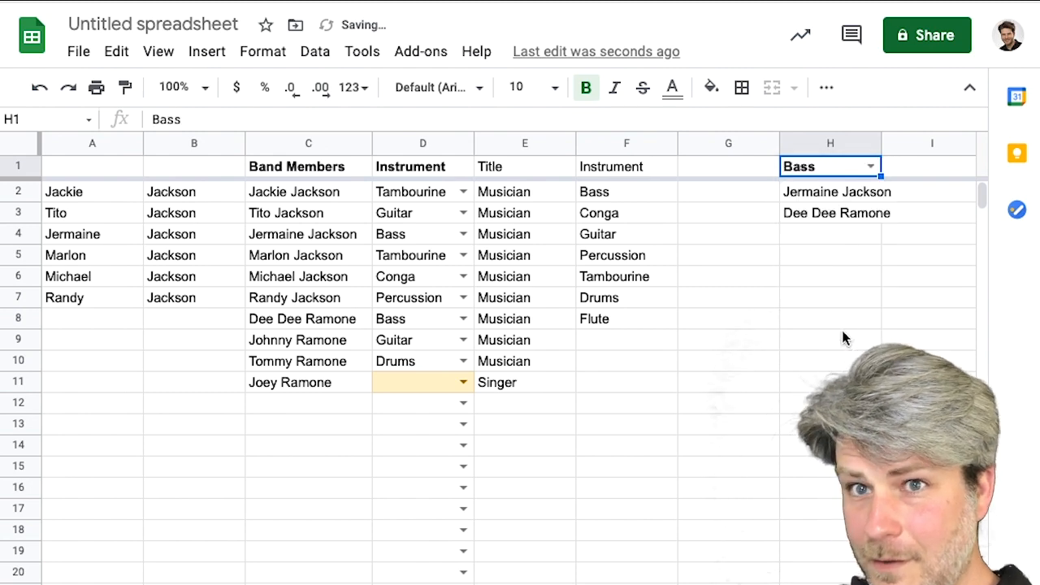